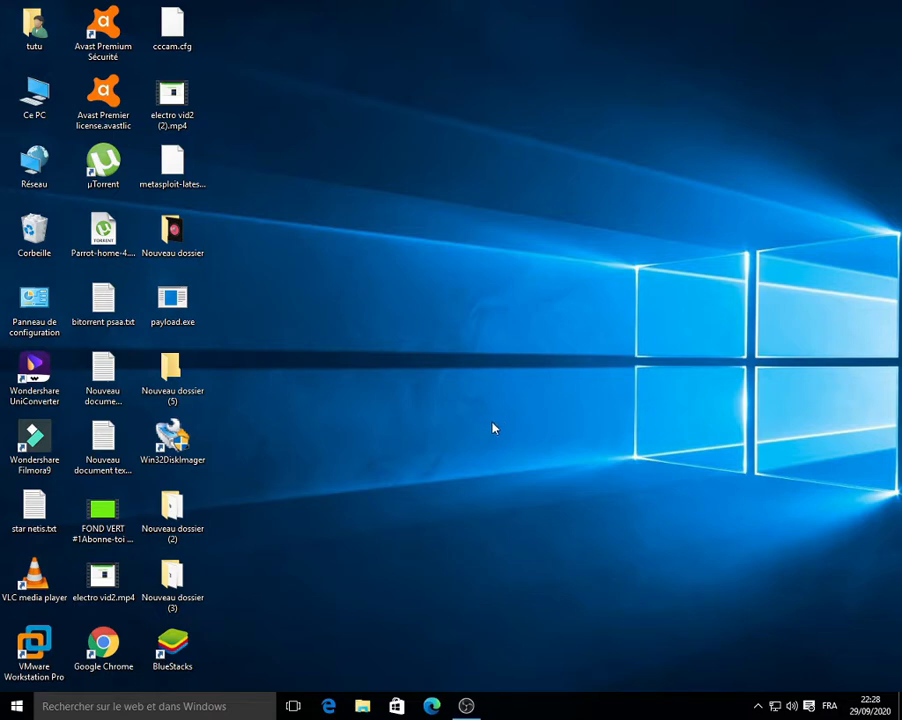
Step: Move the VMware Workstation Pro shortcut to the middle of the desktop and launch it
{"action": "left_click_drag", "start_coordinate": [34, 645], "coordinate": [511, 234]}
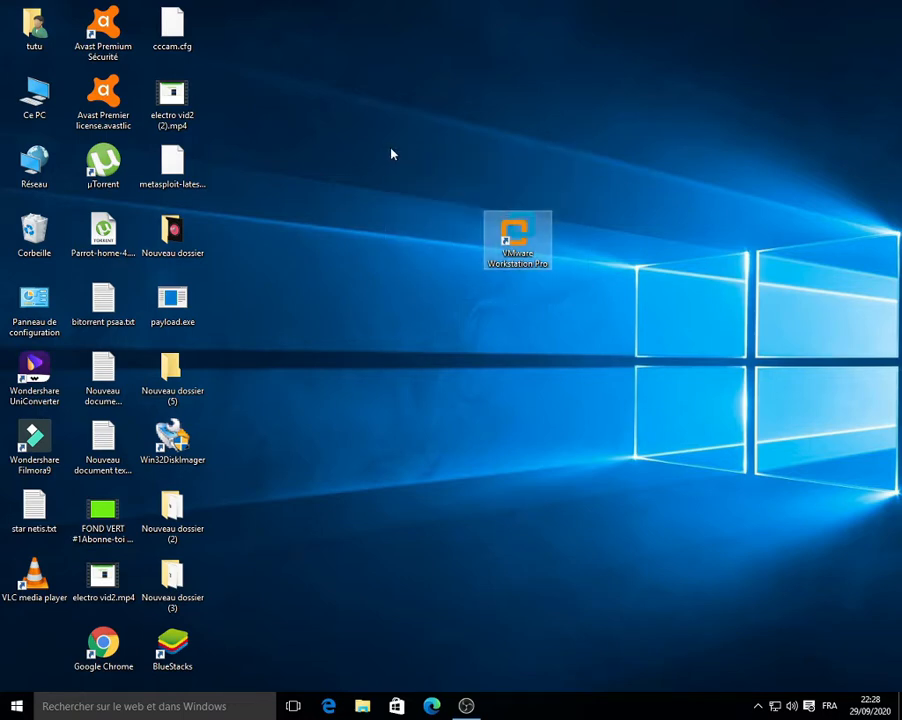
{"action": "left_click_drag", "start_coordinate": [393, 153], "coordinate": [617, 322]}
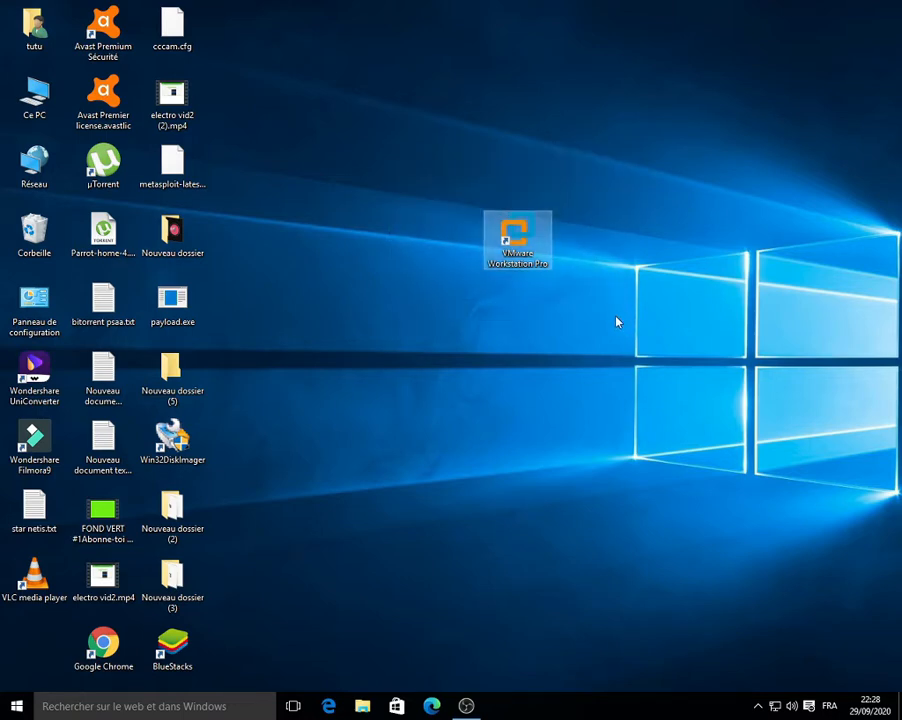
{"action": "double_click", "coordinate": [518, 258]}
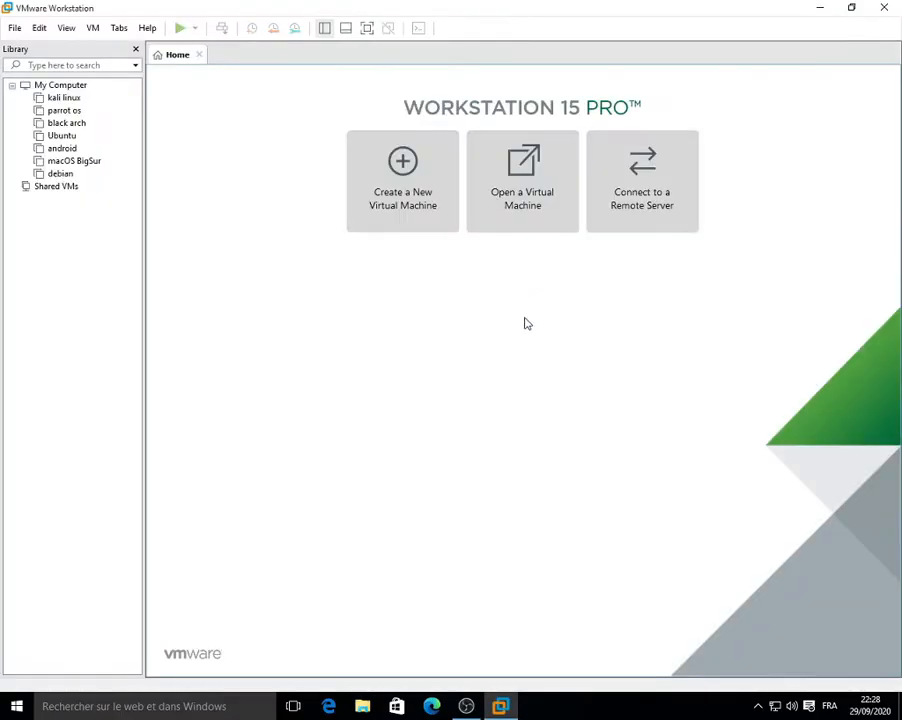
Step: Create a new VM that installs the OS later, with Linux Debian 9.x 64-bit as guest
{"action": "left_click", "coordinate": [395, 223]}
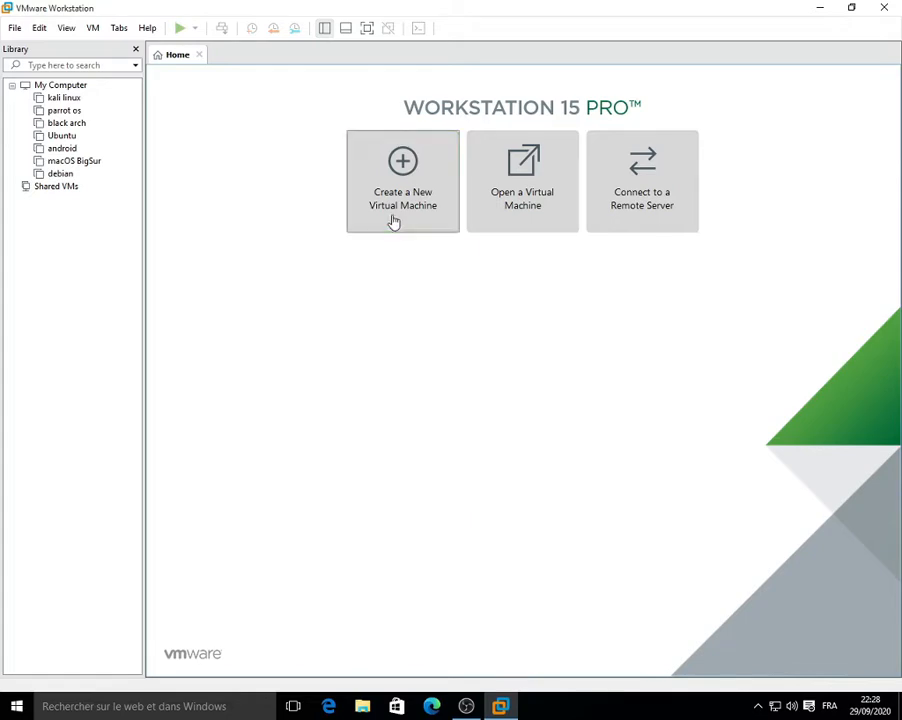
{"action": "left_click", "coordinate": [516, 485]}
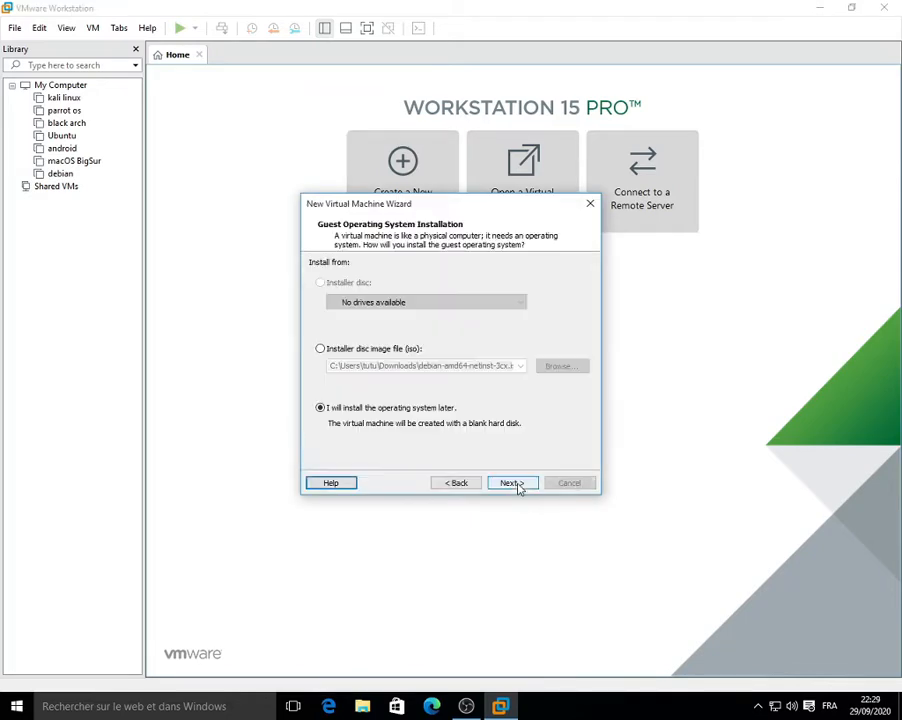
{"action": "left_click", "coordinate": [320, 348]}
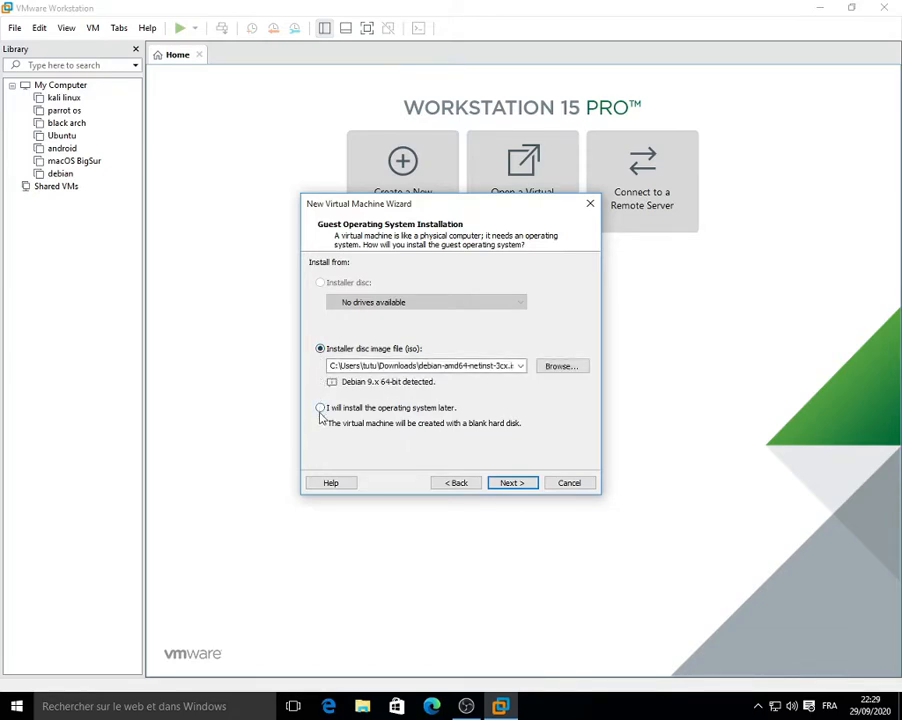
{"action": "left_click", "coordinate": [320, 409]}
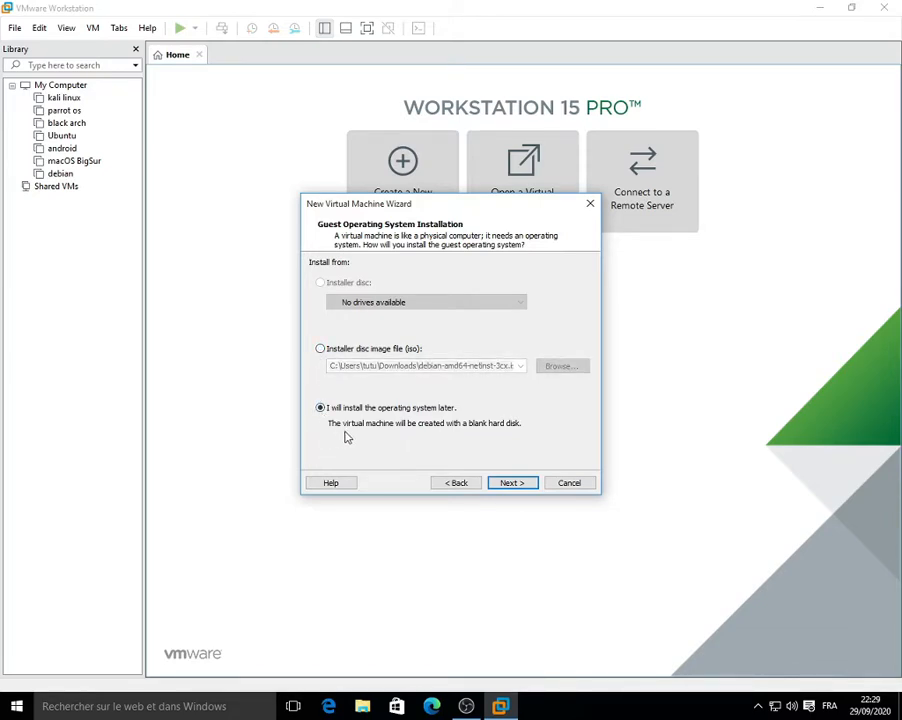
{"action": "left_click", "coordinate": [509, 482]}
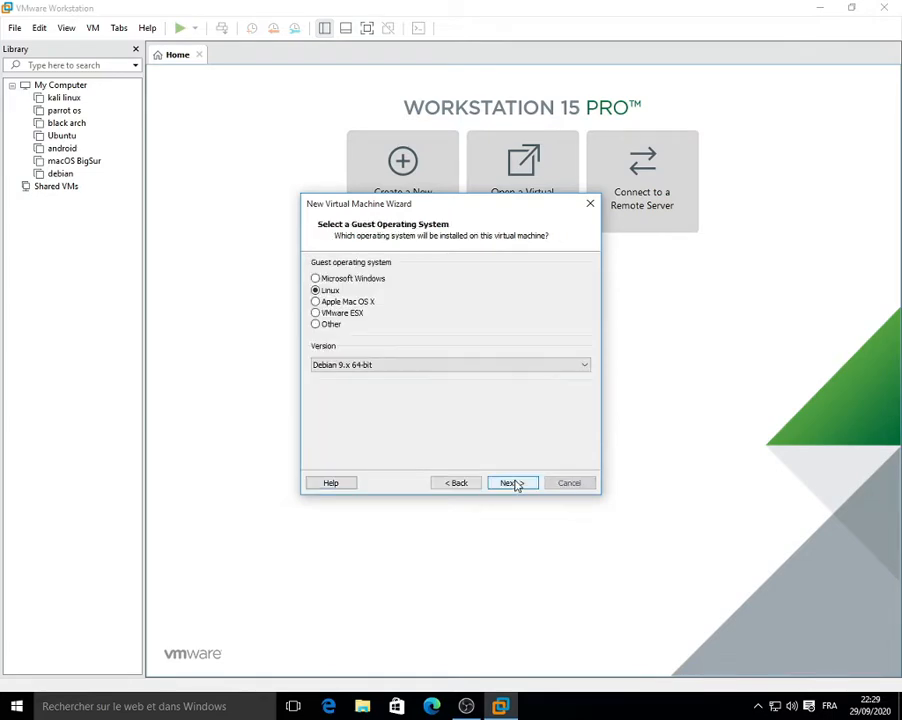
{"action": "left_click", "coordinate": [315, 291]}
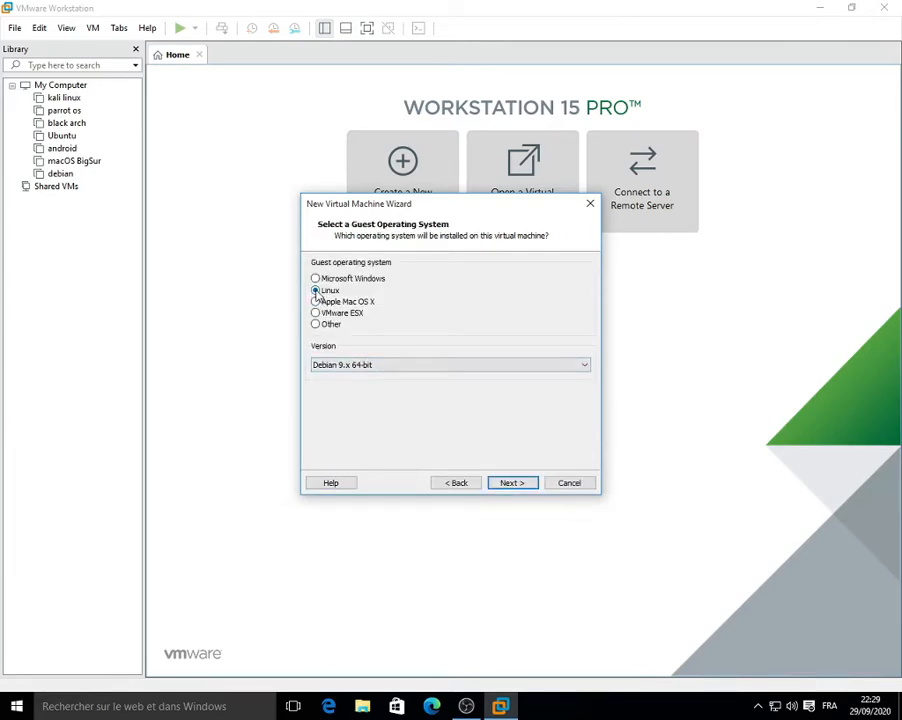
{"action": "left_click", "coordinate": [380, 366]}
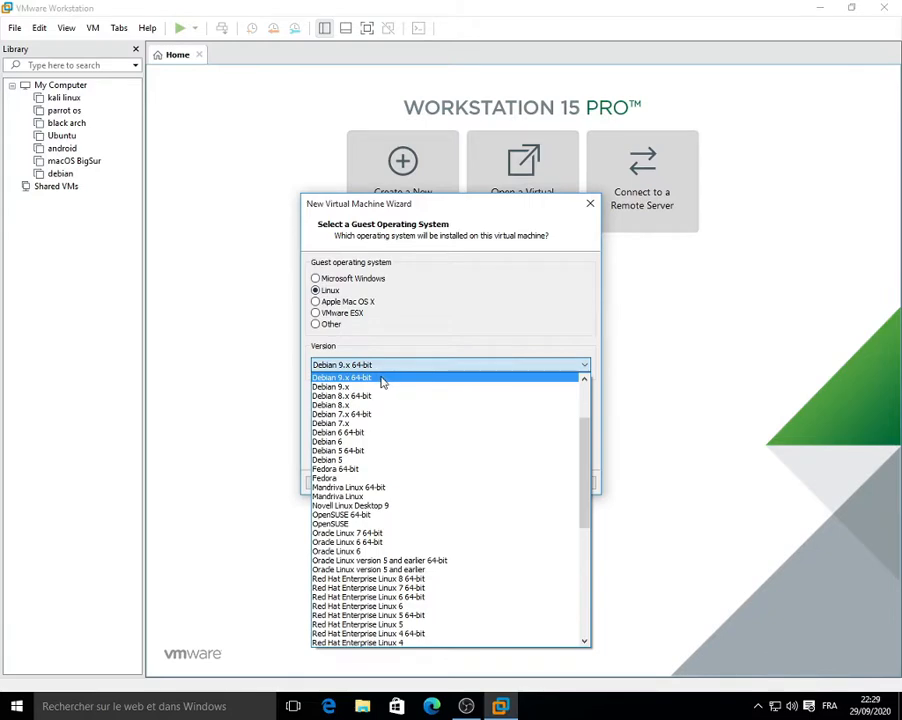
{"action": "left_click", "coordinate": [381, 378]}
{"action": "left_click", "coordinate": [499, 484]}
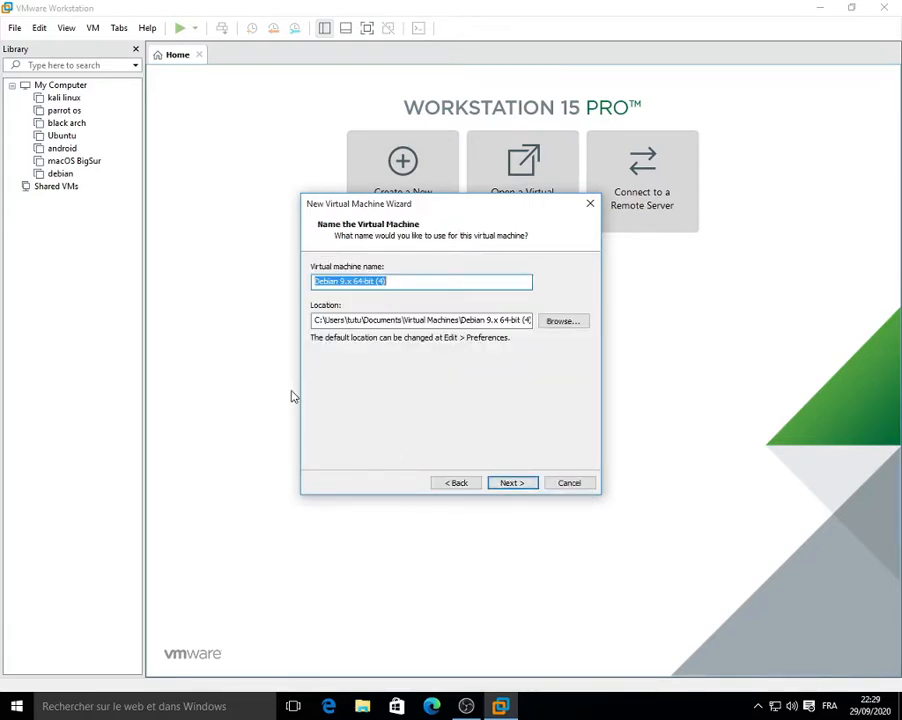
Step: Name the VM 'kali linux2' with a 30 GB maximum disk size, then customise its hardware
{"action": "key", "text": "BackSpace"}
{"action": "type", "text": "kali linux2"}
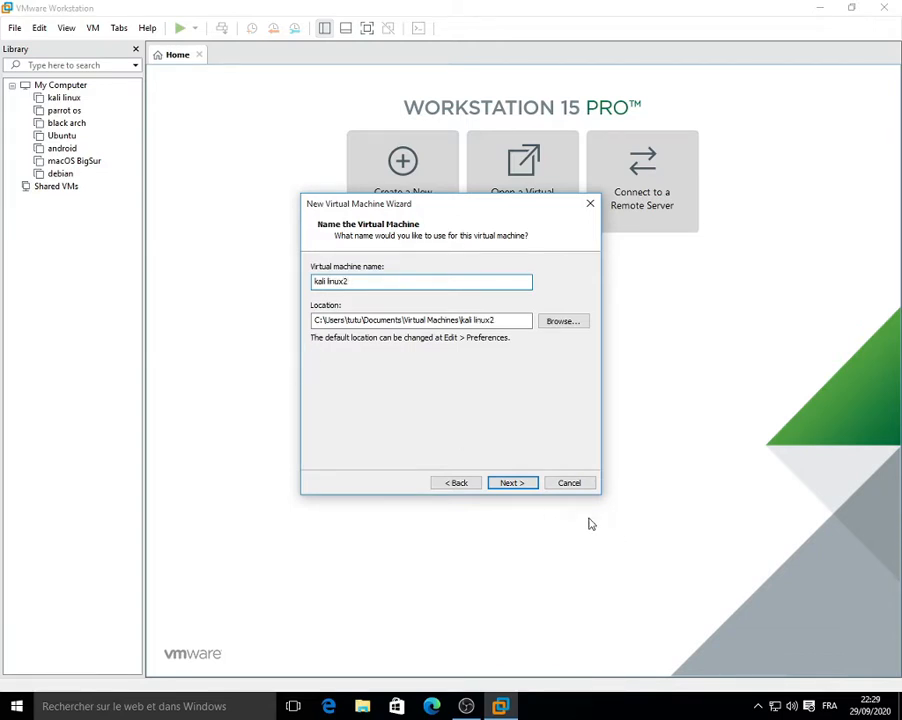
{"action": "left_click", "coordinate": [511, 483]}
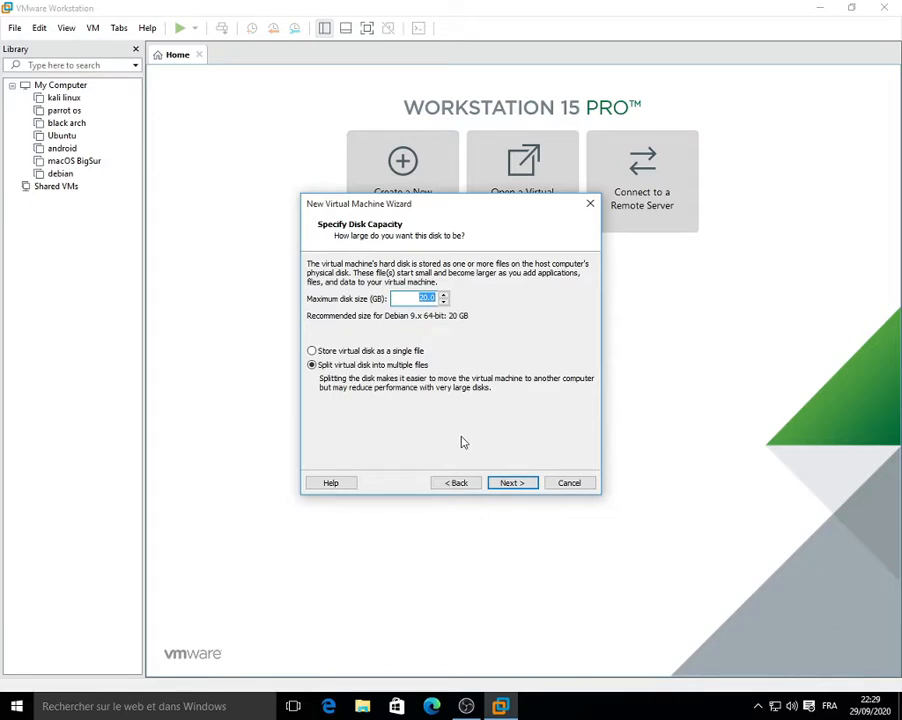
{"action": "type", "text": "30"}
{"action": "left_click", "coordinate": [519, 486]}
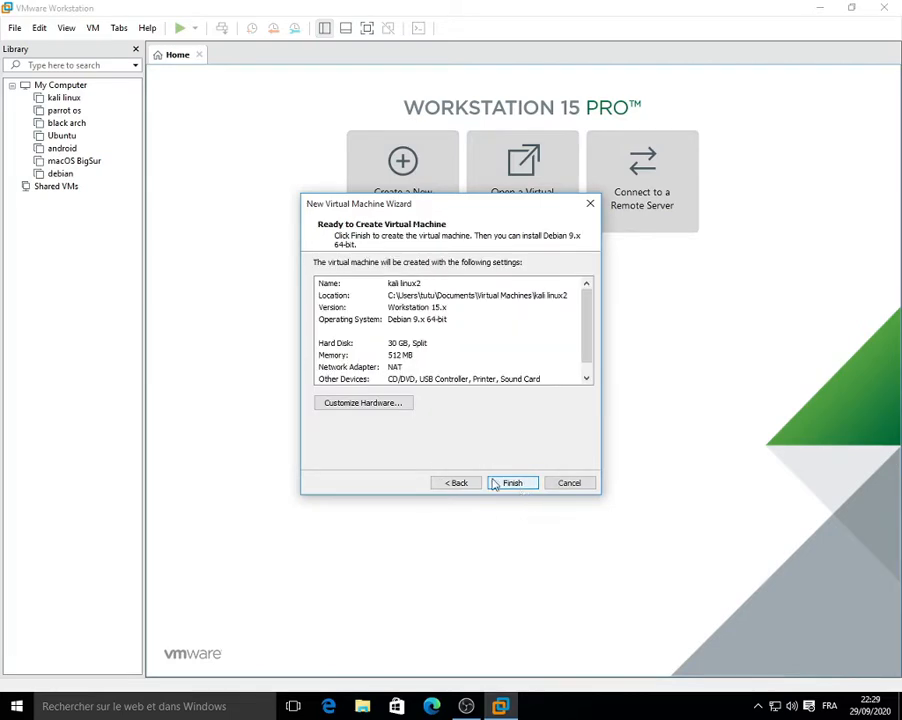
{"action": "left_click", "coordinate": [390, 408]}
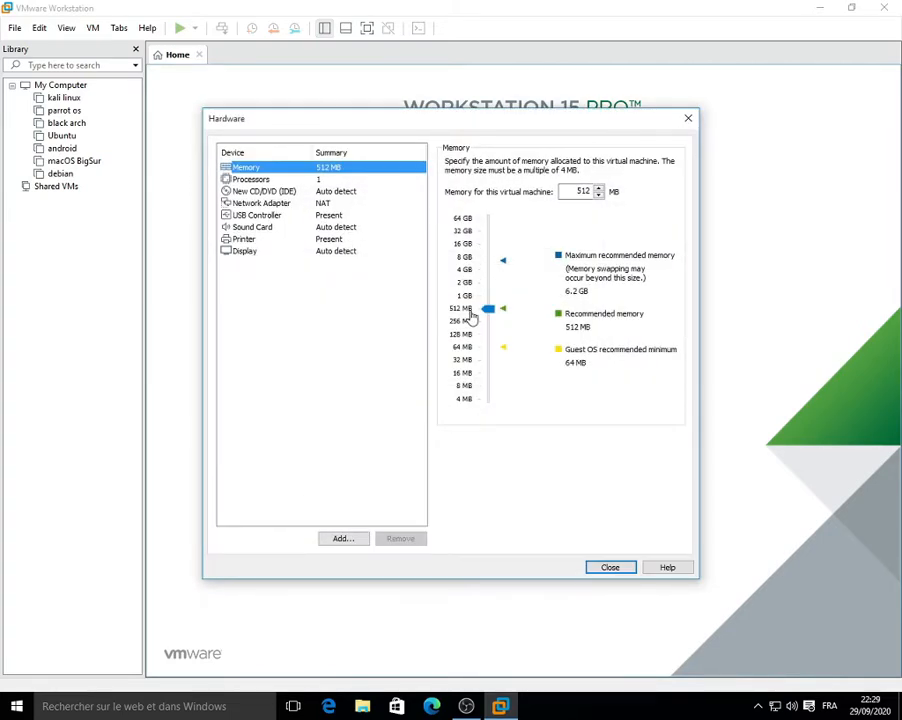
Step: Raise the VM's memory to 4096 MB
{"action": "left_click", "coordinate": [487, 278]}
{"action": "left_click", "coordinate": [485, 275]}
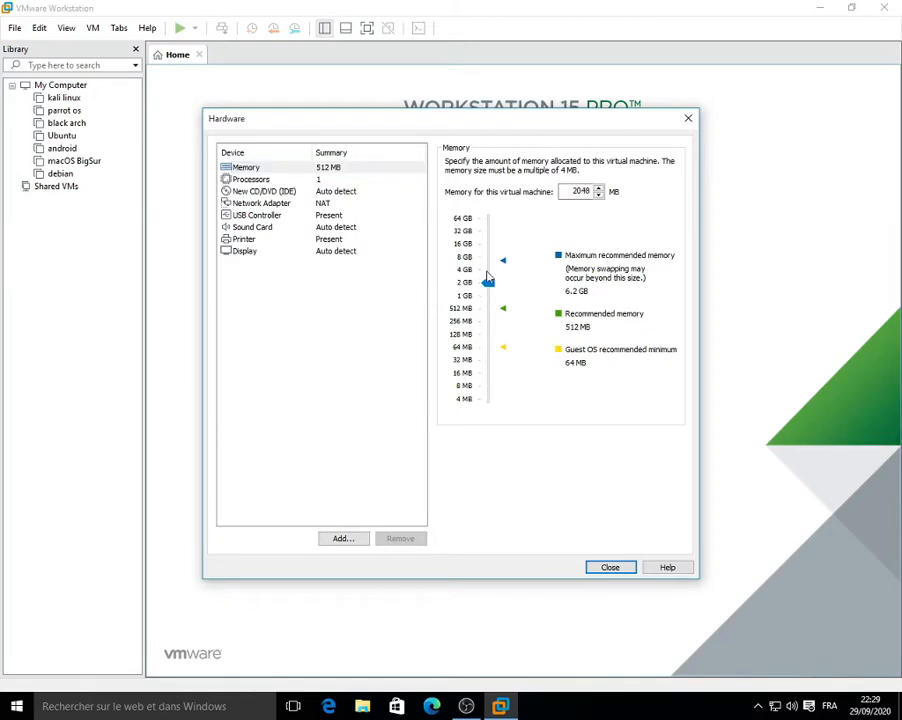
{"action": "left_click", "coordinate": [487, 277]}
{"action": "mouse_move", "coordinate": [487, 277]}
{"action": "left_mouse_down"}
{"action": "mouse_move", "coordinate": [487, 312]}
{"action": "mouse_move", "coordinate": [487, 278]}
{"action": "left_mouse_up"}
Step: Give the VM 2 processors with 2 cores each
{"action": "left_click", "coordinate": [337, 181]}
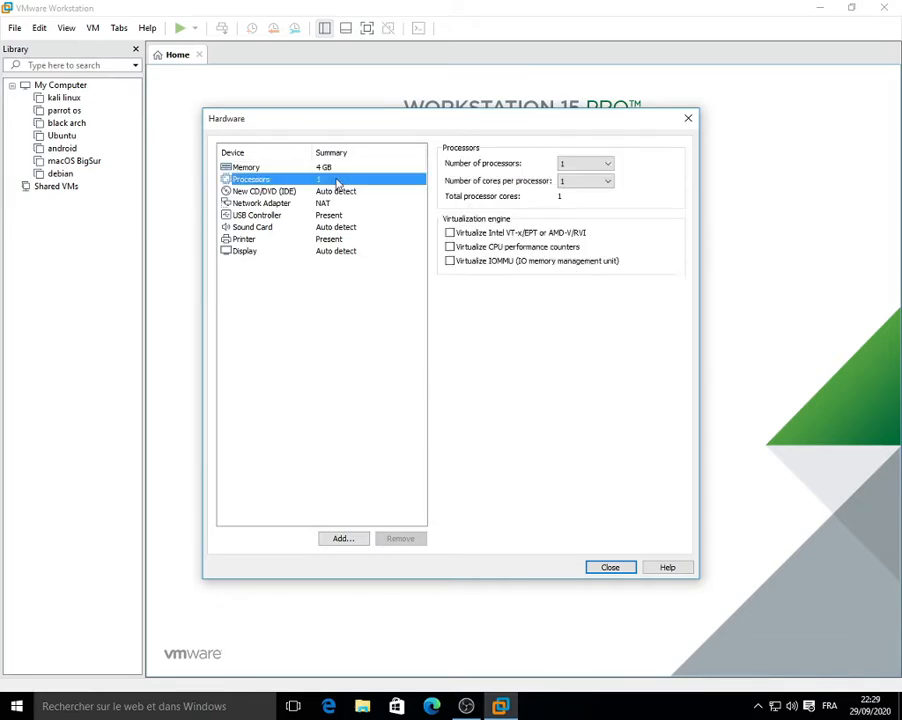
{"action": "left_click", "coordinate": [607, 164]}
{"action": "left_click", "coordinate": [587, 192]}
{"action": "left_click", "coordinate": [587, 184]}
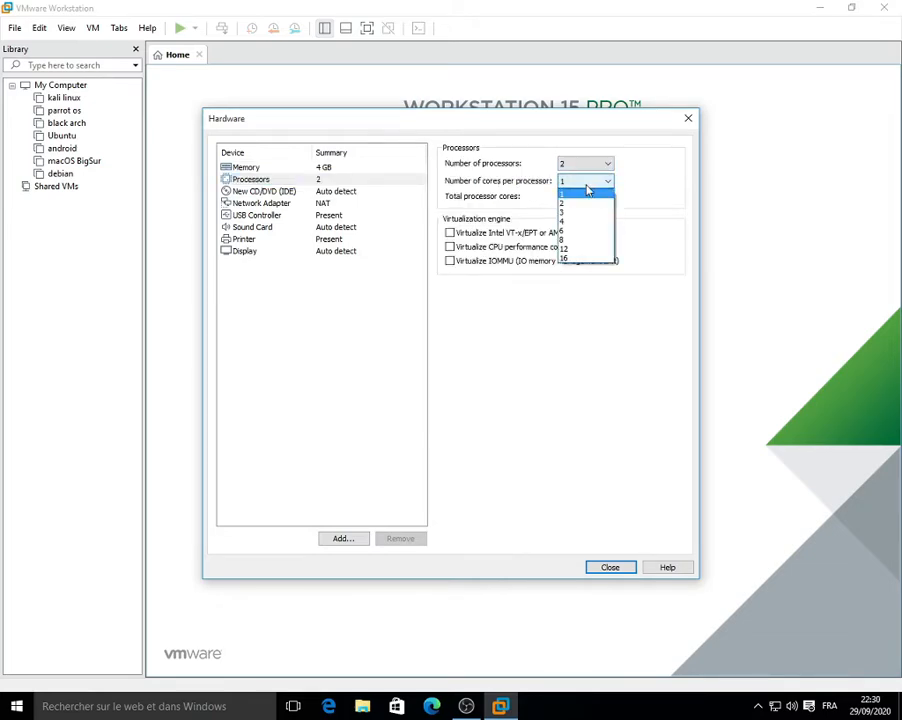
{"action": "left_click", "coordinate": [586, 202]}
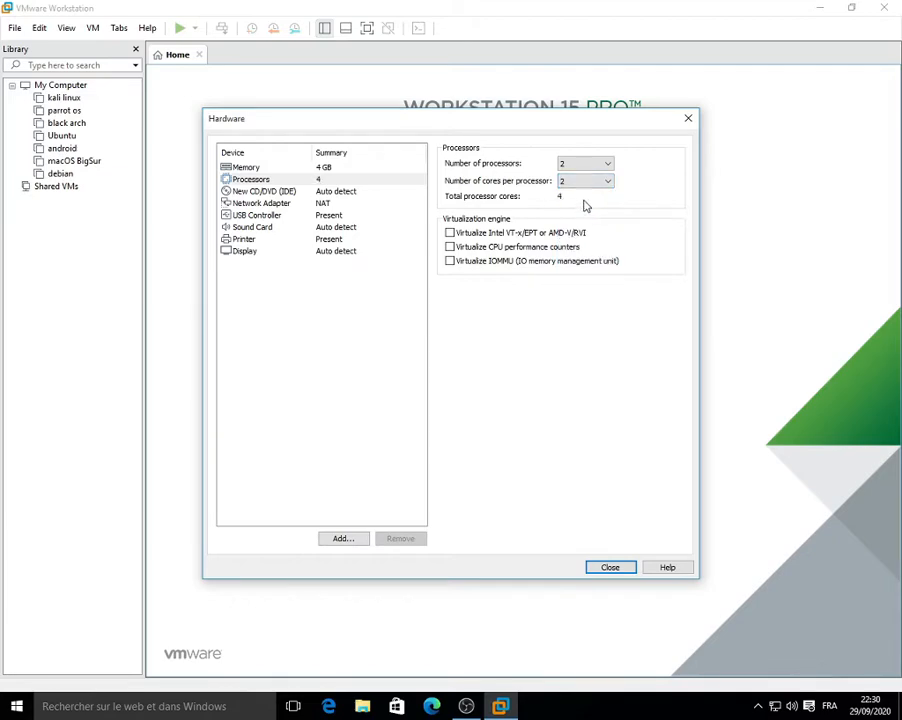
{"action": "left_click", "coordinate": [300, 192]}
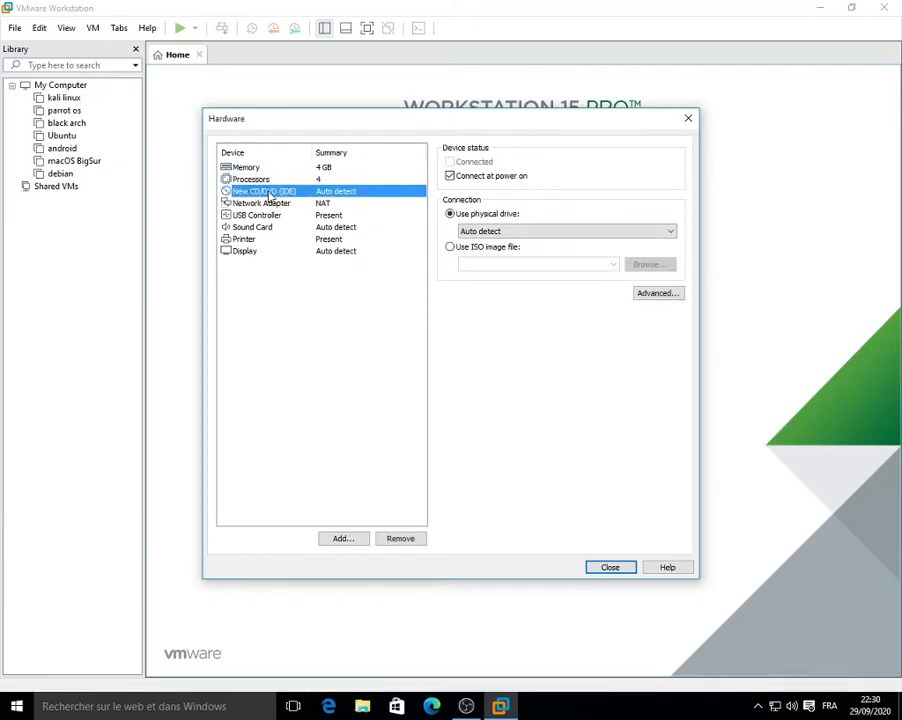
Step: Point the CD/DVD drive to kali-linux-2020.3-installer-amd64.iso in drive D's Kali folder
{"action": "left_click", "coordinate": [450, 248]}
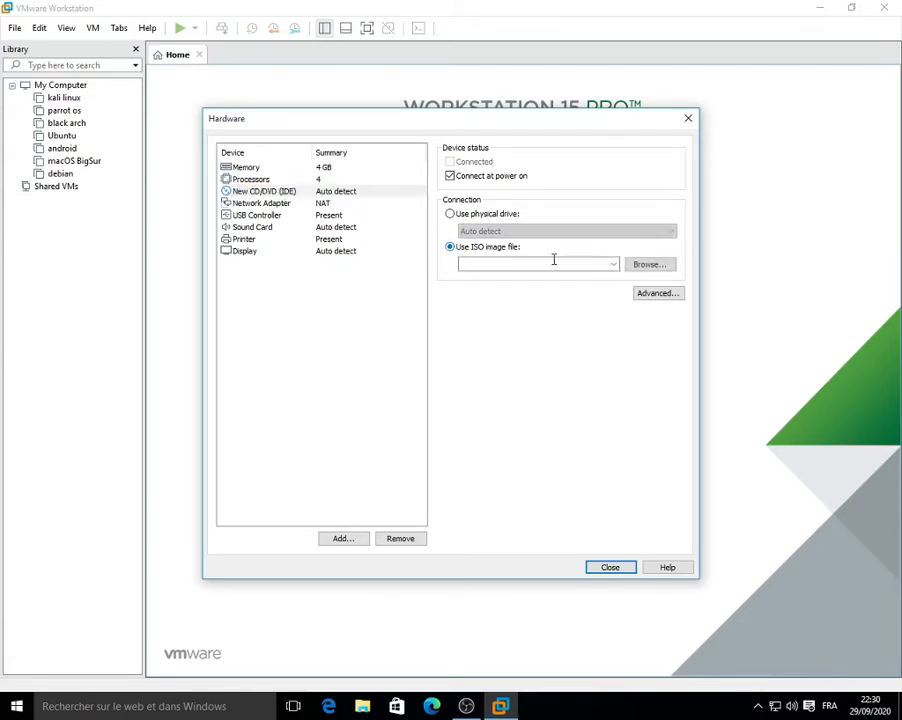
{"action": "left_click", "coordinate": [639, 267]}
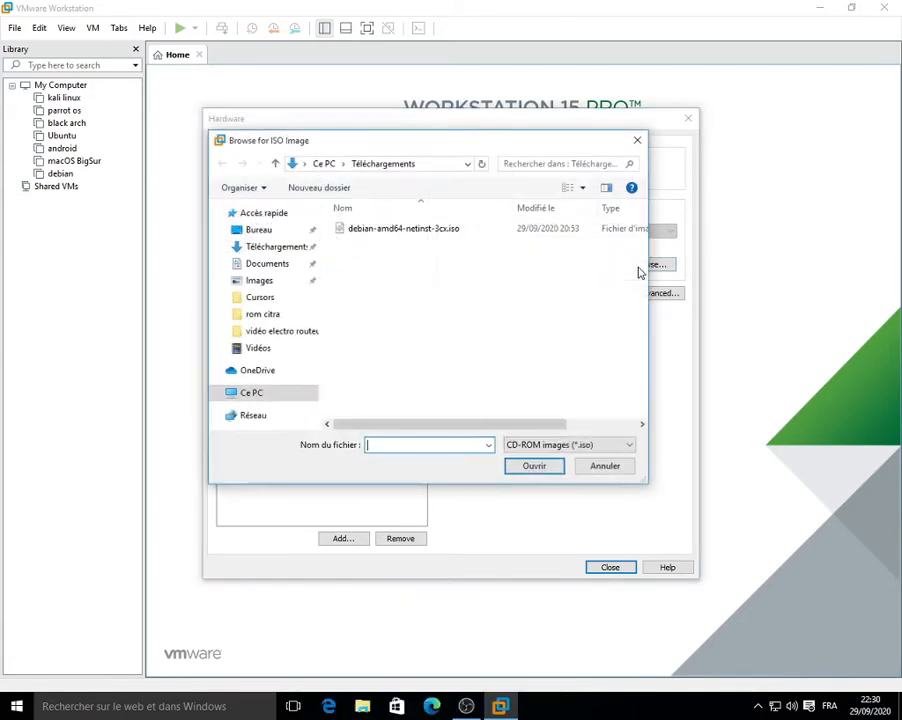
{"action": "left_click", "coordinate": [286, 396]}
{"action": "scroll", "coordinate": [412, 360], "scroll_direction": "down", "scroll_amount": 3}
{"action": "double_click", "coordinate": [405, 408]}
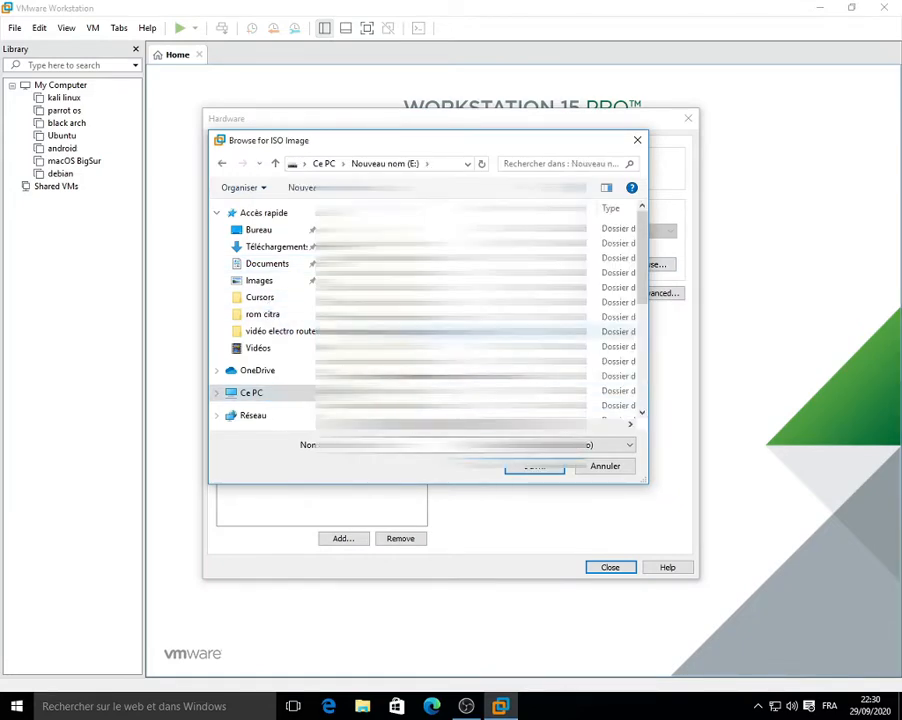
{"action": "left_click", "coordinate": [262, 395]}
{"action": "scroll", "coordinate": [400, 370], "scroll_direction": "down", "scroll_amount": 3}
{"action": "double_click", "coordinate": [405, 370]}
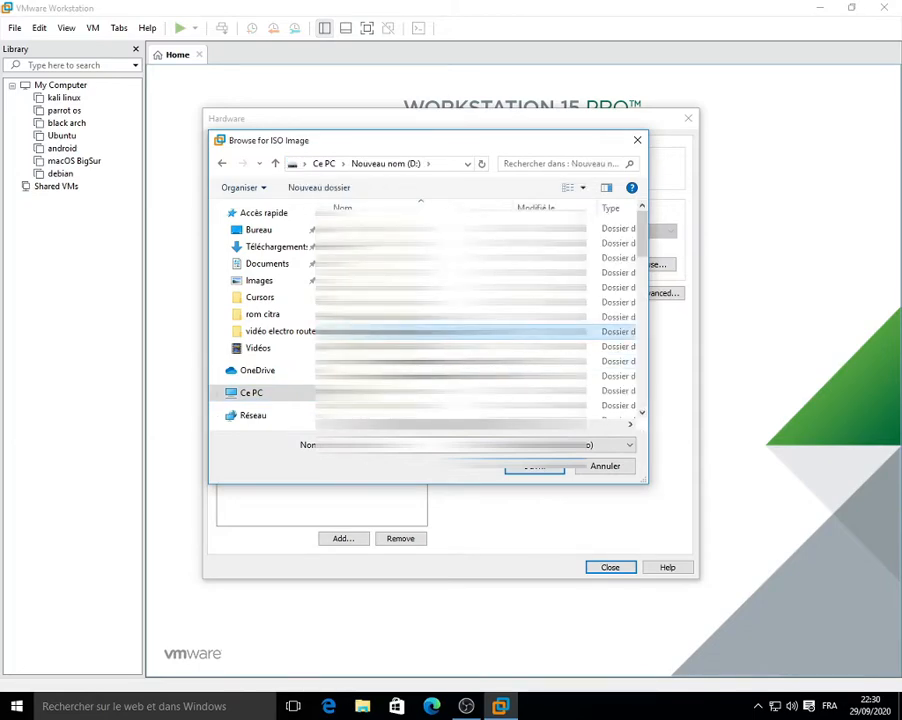
{"action": "scroll", "coordinate": [405, 337], "scroll_direction": "down", "scroll_amount": 2}
{"action": "double_click", "coordinate": [405, 339]}
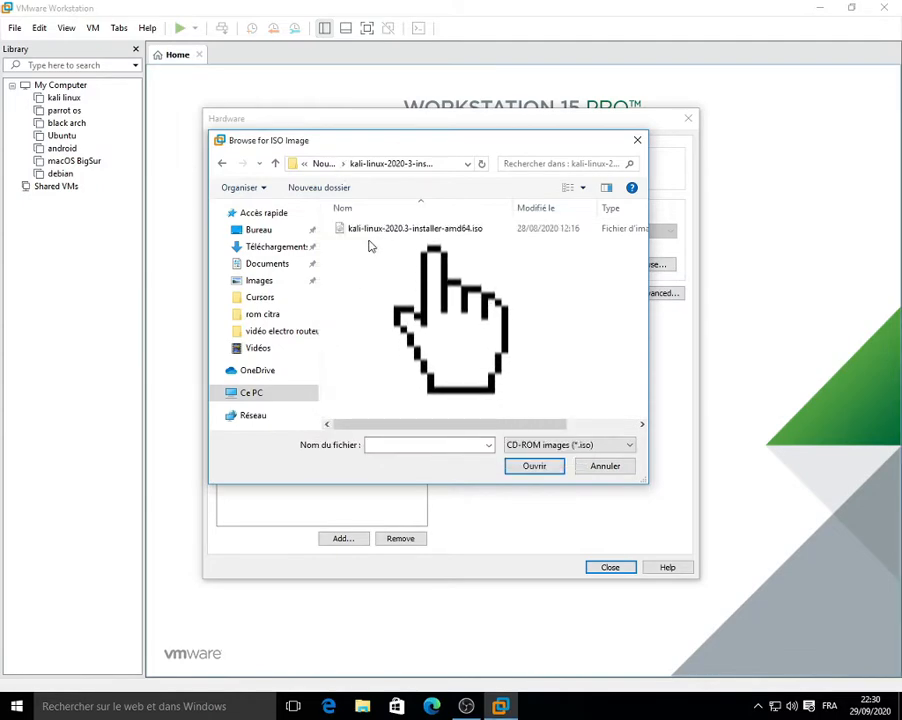
{"action": "left_click", "coordinate": [366, 237]}
{"action": "left_click", "coordinate": [548, 469]}
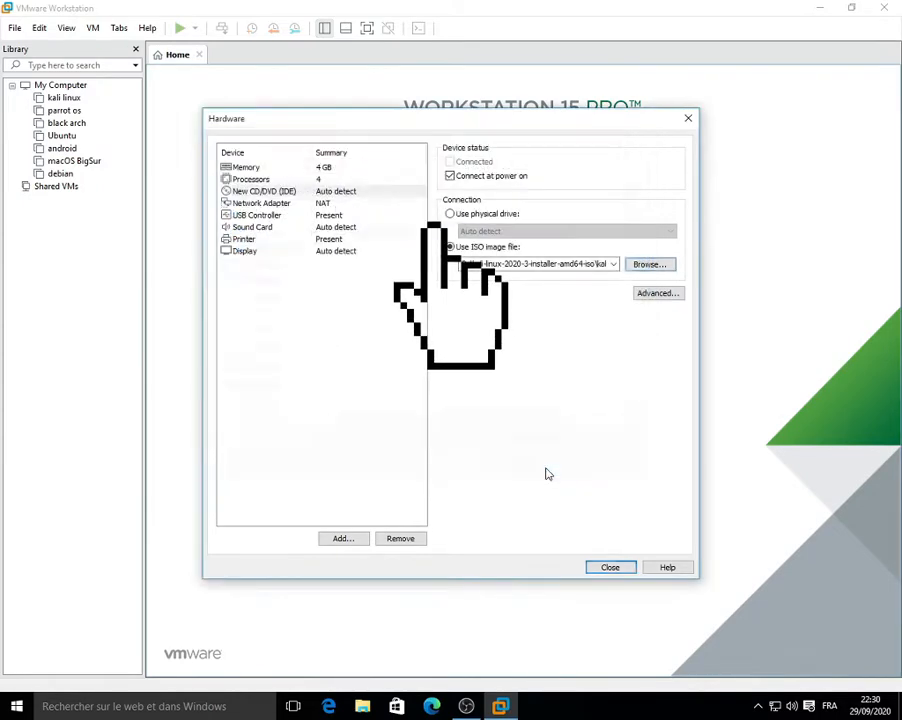
Step: Review the network, USB, sound, printer and display settings, then close the Hardware dialog
{"action": "left_click", "coordinate": [296, 202]}
{"action": "left_click", "coordinate": [305, 216]}
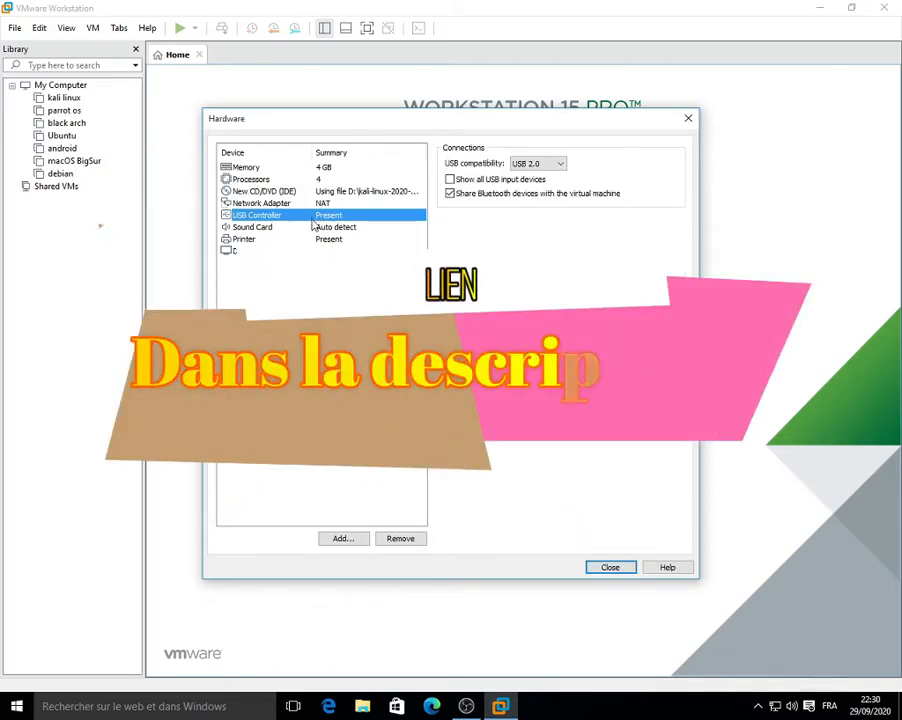
{"action": "left_click", "coordinate": [317, 227]}
{"action": "left_click", "coordinate": [327, 240]}
{"action": "left_click", "coordinate": [336, 251]}
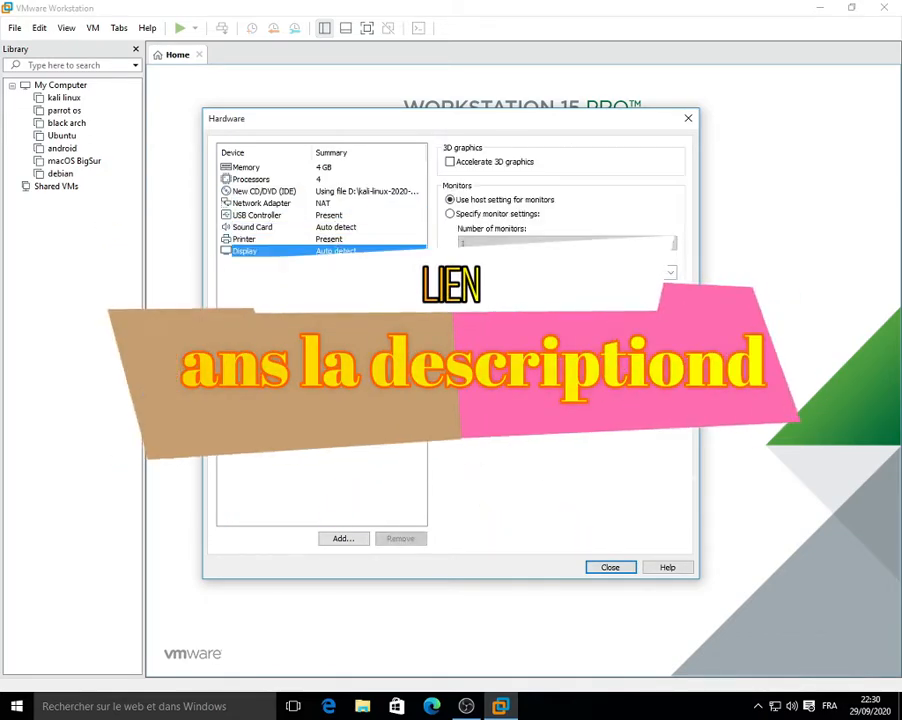
{"action": "left_click", "coordinate": [607, 568]}
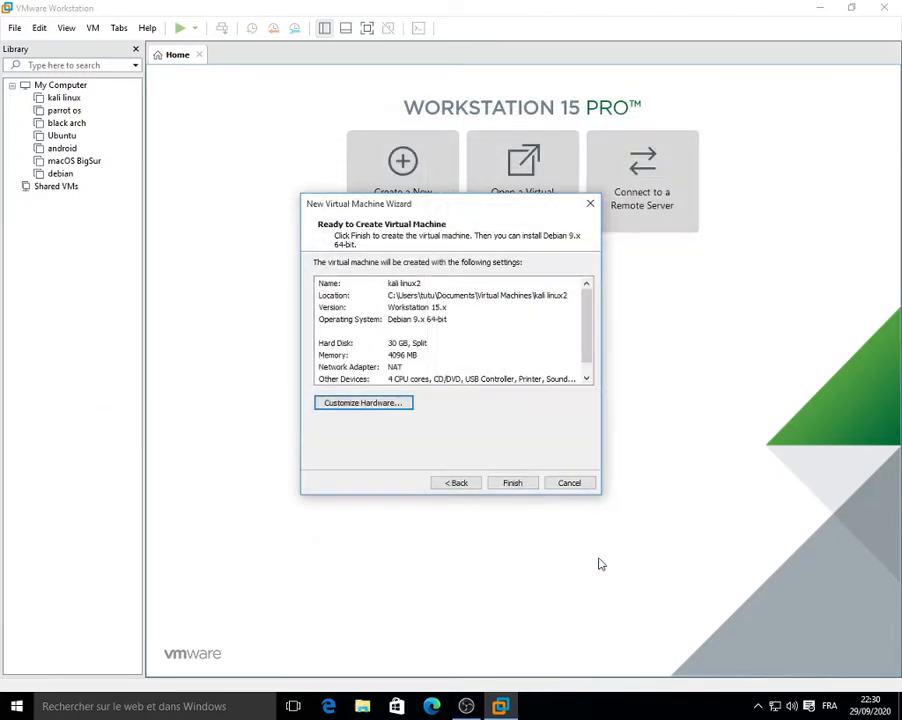
Step: Finish the wizard and power on the kali linux2 virtual machine
{"action": "left_click", "coordinate": [514, 483]}
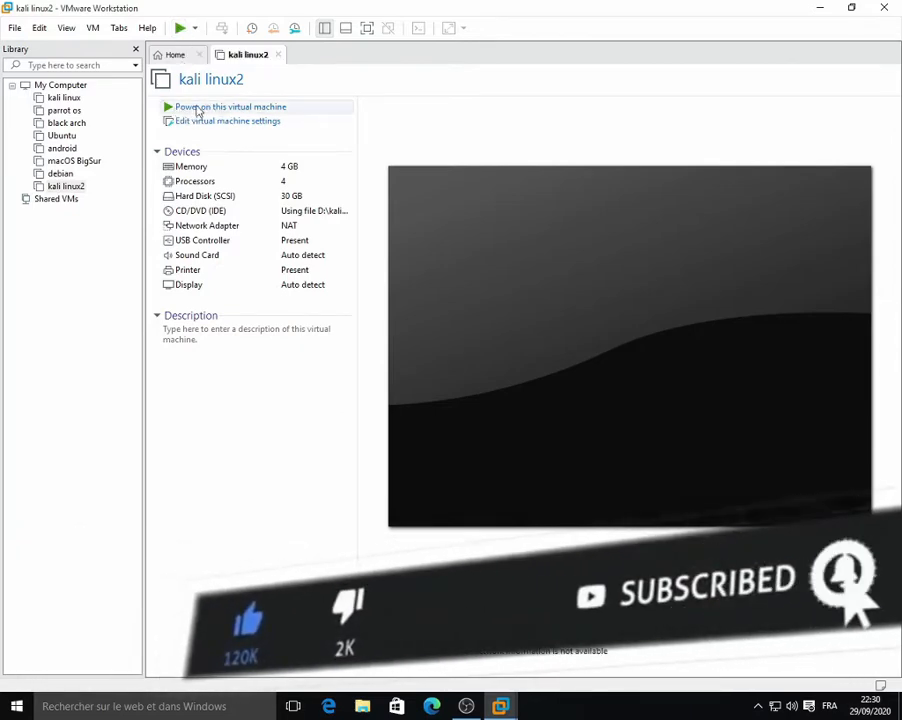
{"action": "left_click", "coordinate": [232, 112]}
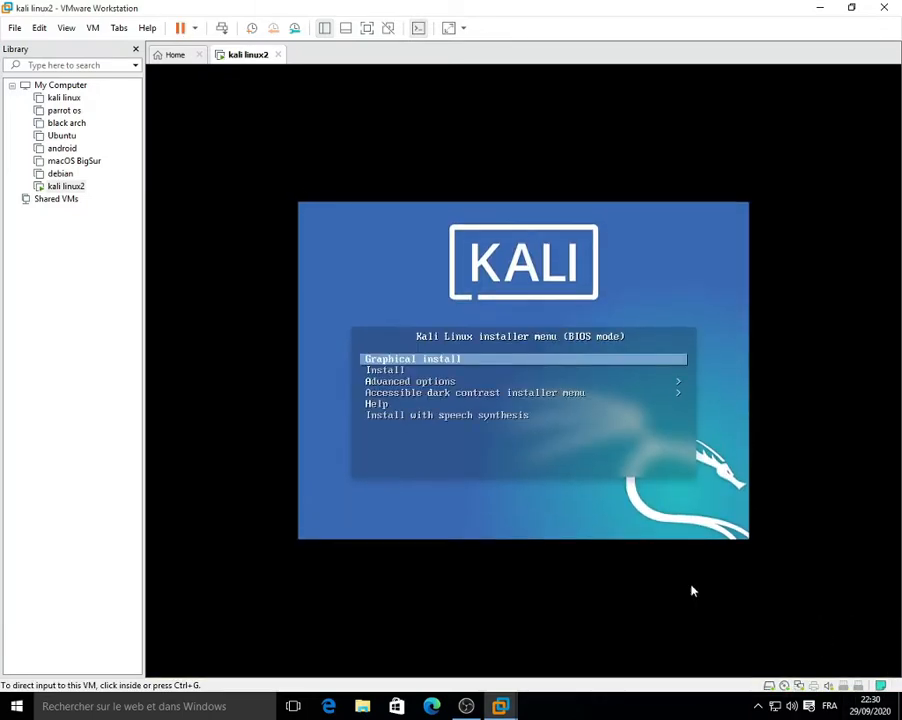
Step: Start the Kali installer with the Graphical install boot option
{"action": "left_click", "coordinate": [692, 591]}
{"action": "key", "text": "Down"}
{"action": "key", "text": "Down"}
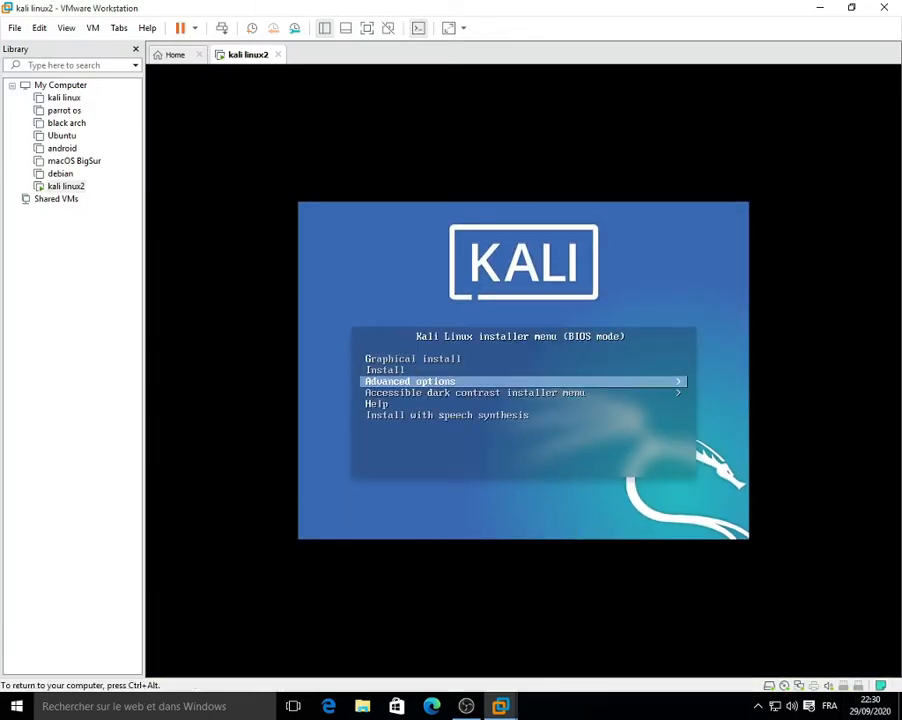
{"action": "key", "text": "Down"}
{"action": "key", "text": "Down"}
{"action": "key", "text": "Up"}
{"action": "key", "text": "Up"}
{"action": "key", "text": "Up"}
{"action": "key", "text": "Up"}
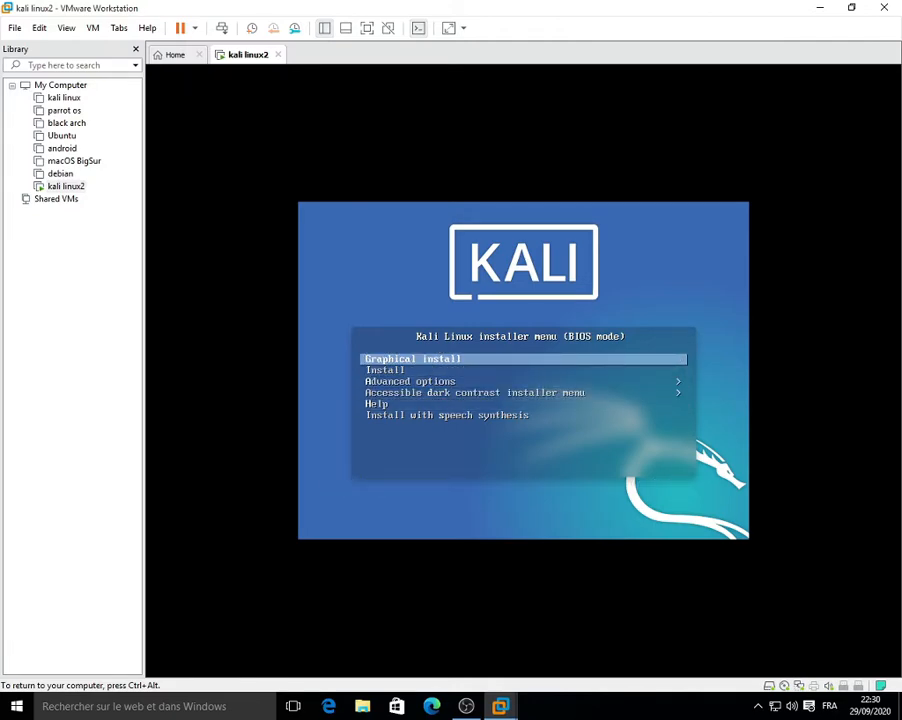
{"action": "key", "text": "Down"}
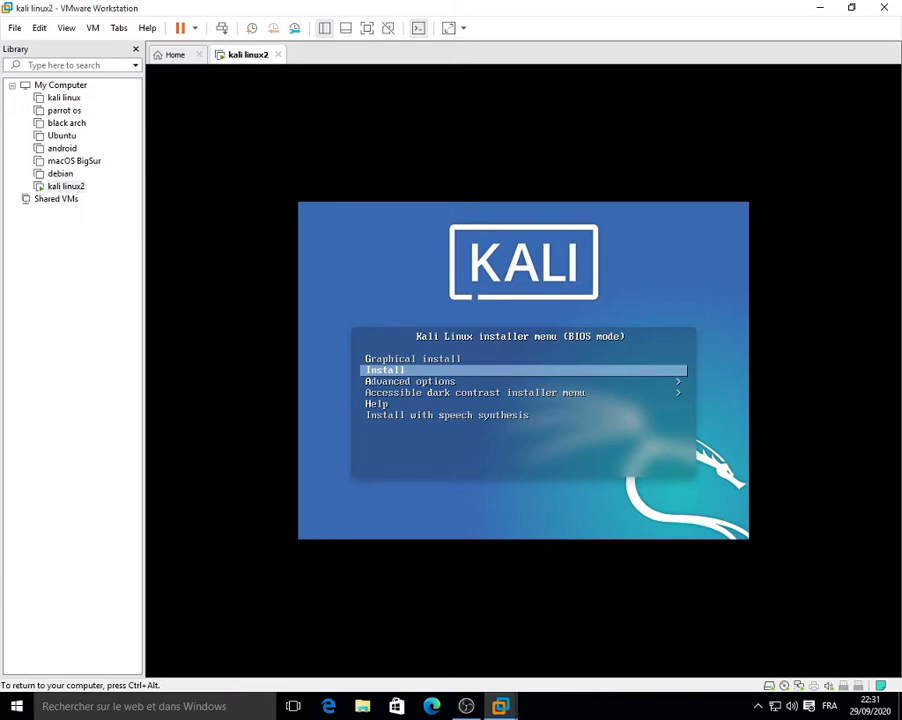
{"action": "key", "text": "Up"}
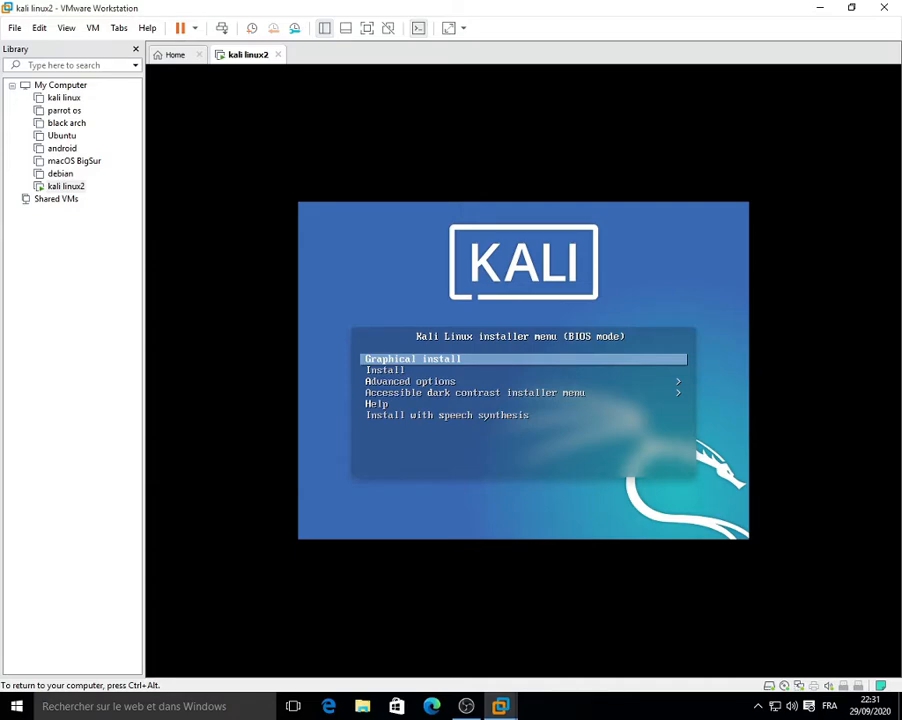
{"action": "key", "text": "Return"}
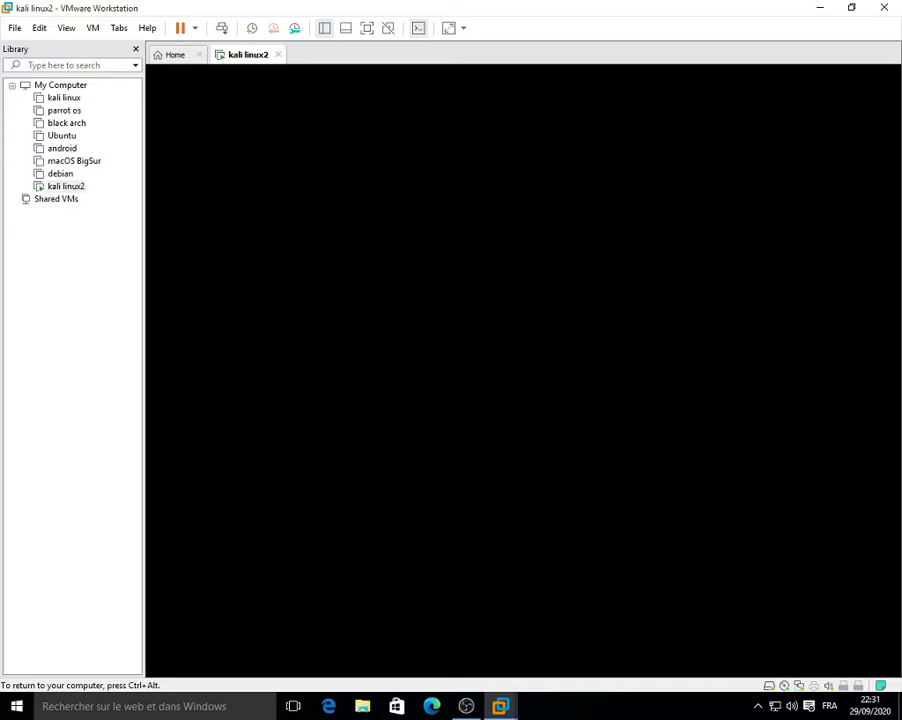
Step: Switch the VM to full-screen view and return input to the guest
{"action": "left_click", "coordinate": [366, 28]}
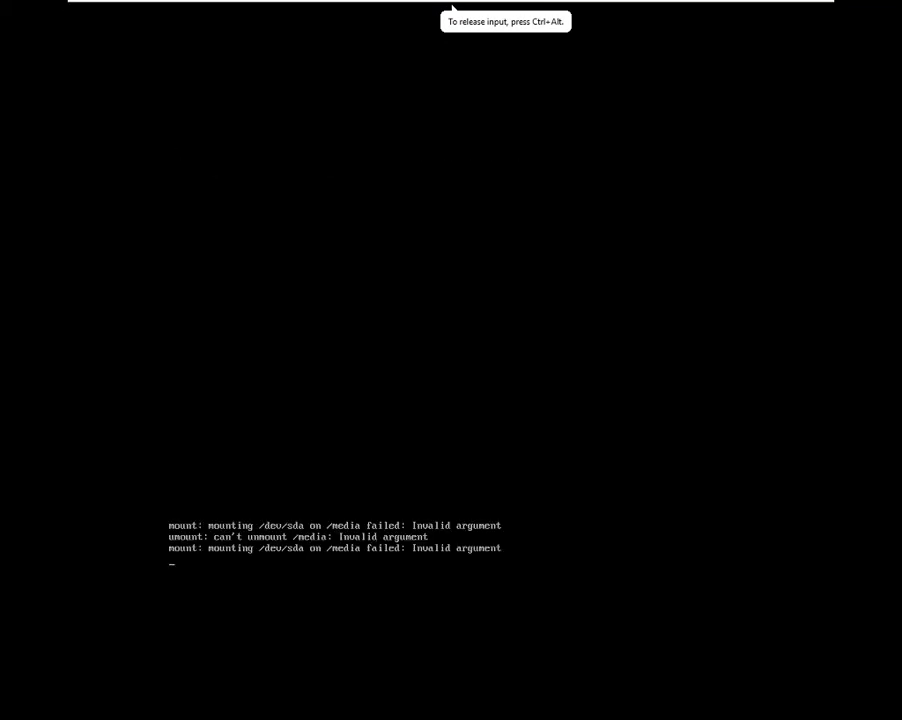
{"action": "key", "text": "ctrl+alt"}
{"action": "left_click", "coordinate": [387, 457]}
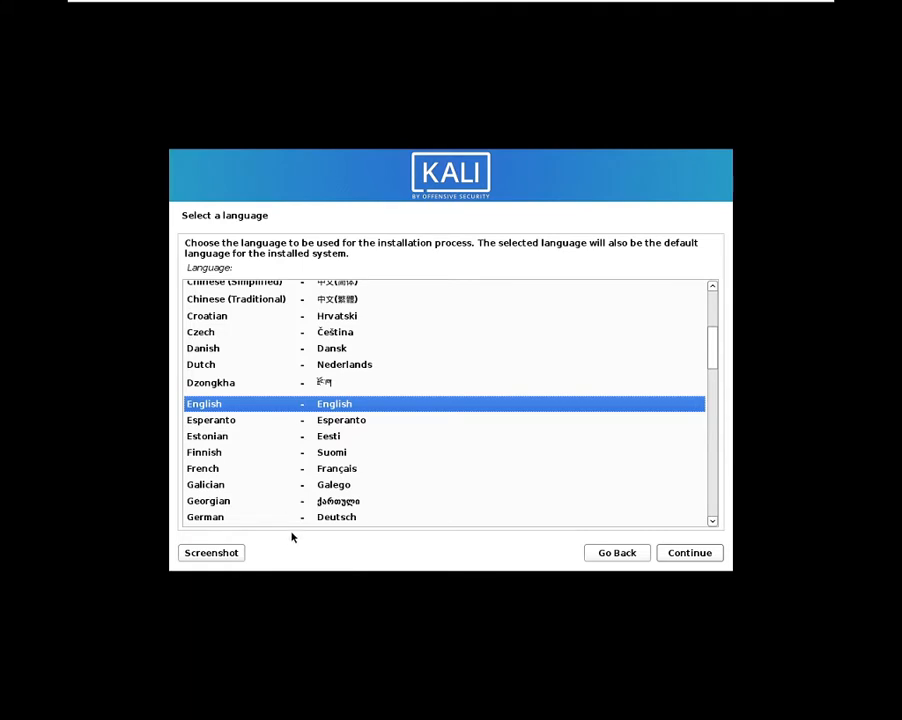
Step: Choose French language, France location and French keyboard, then stretch the guest display
{"action": "left_click", "coordinate": [262, 469]}
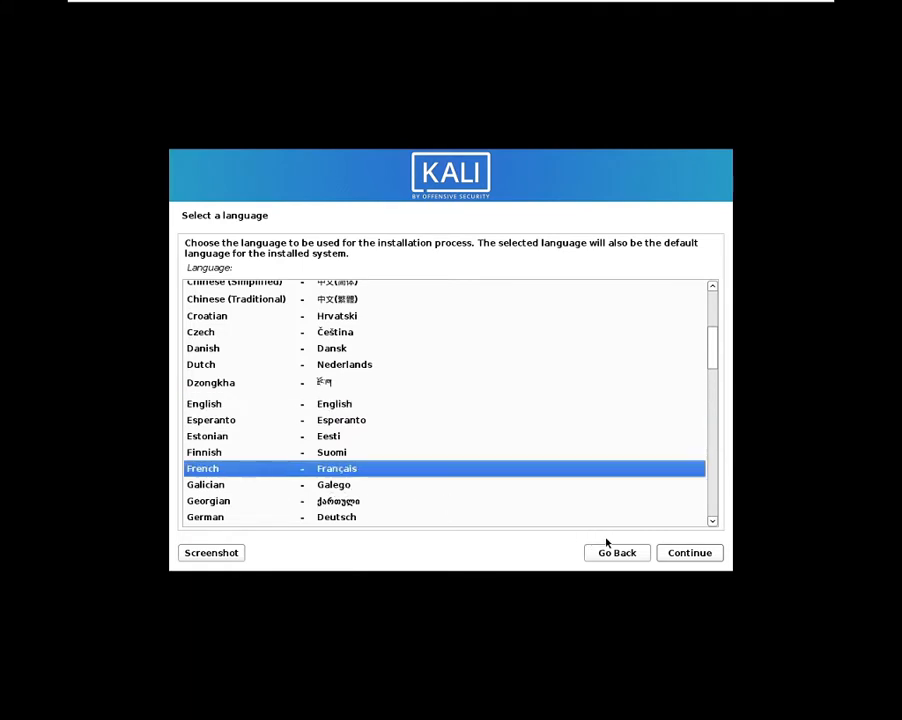
{"action": "left_click", "coordinate": [679, 557]}
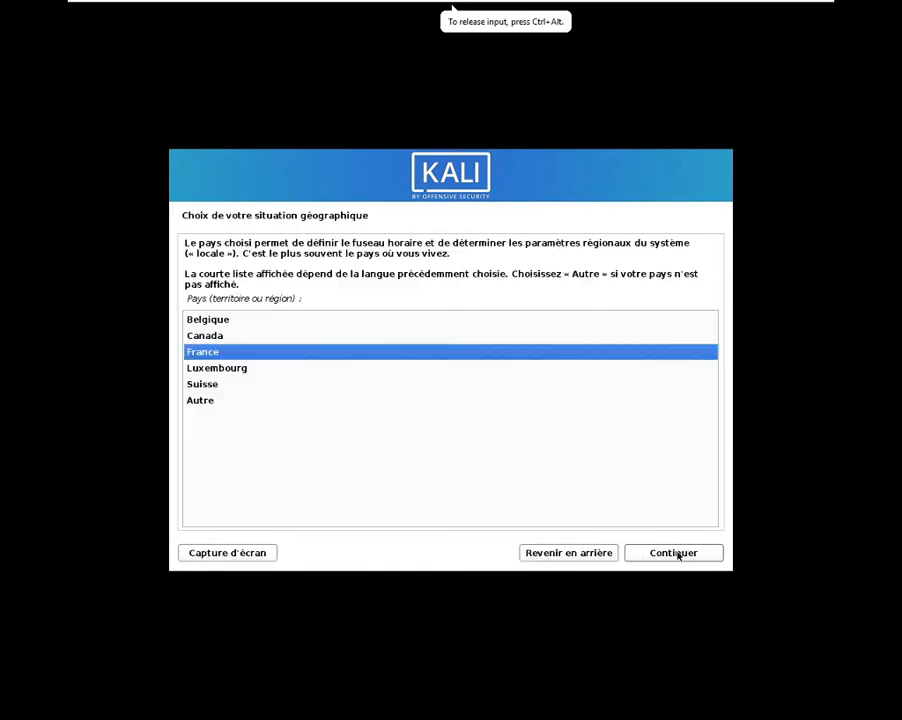
{"action": "left_click", "coordinate": [679, 557]}
{"action": "left_click", "coordinate": [675, 553]}
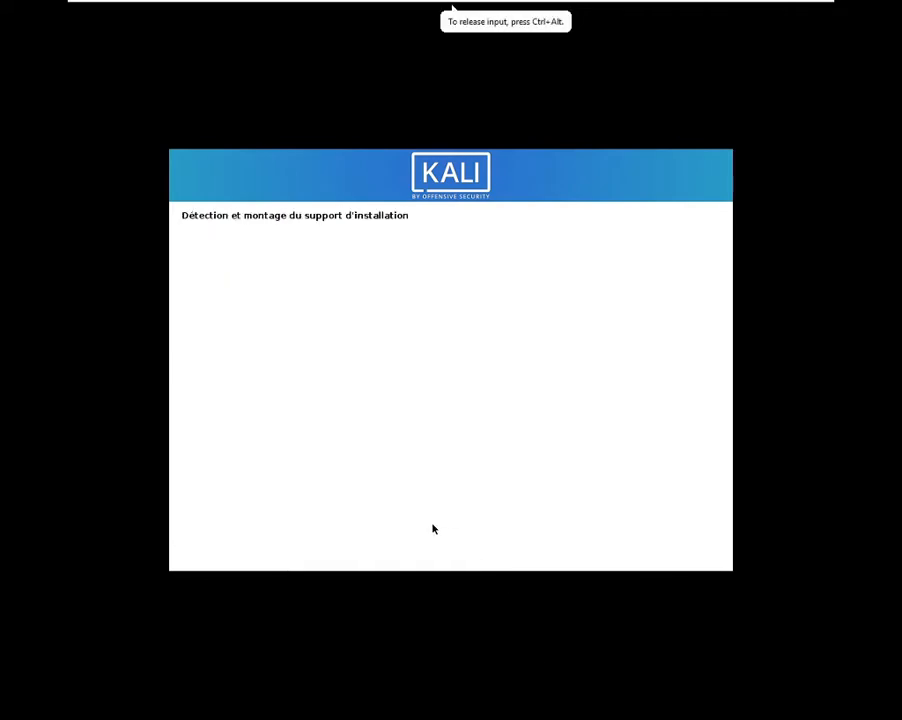
{"action": "mouse_move", "coordinate": [596, 8]}
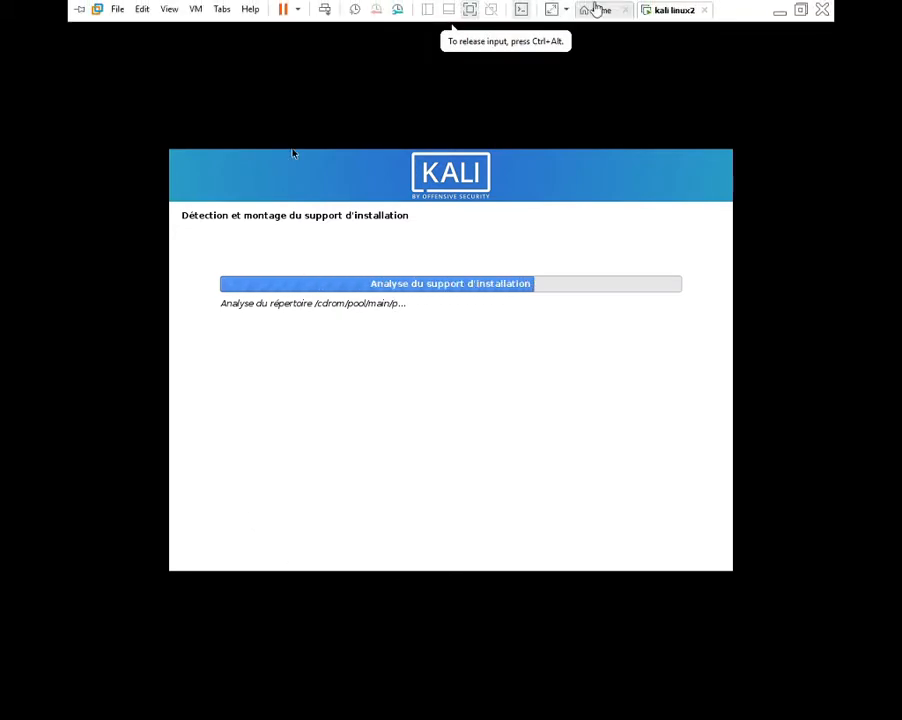
{"action": "left_click", "coordinate": [551, 11]}
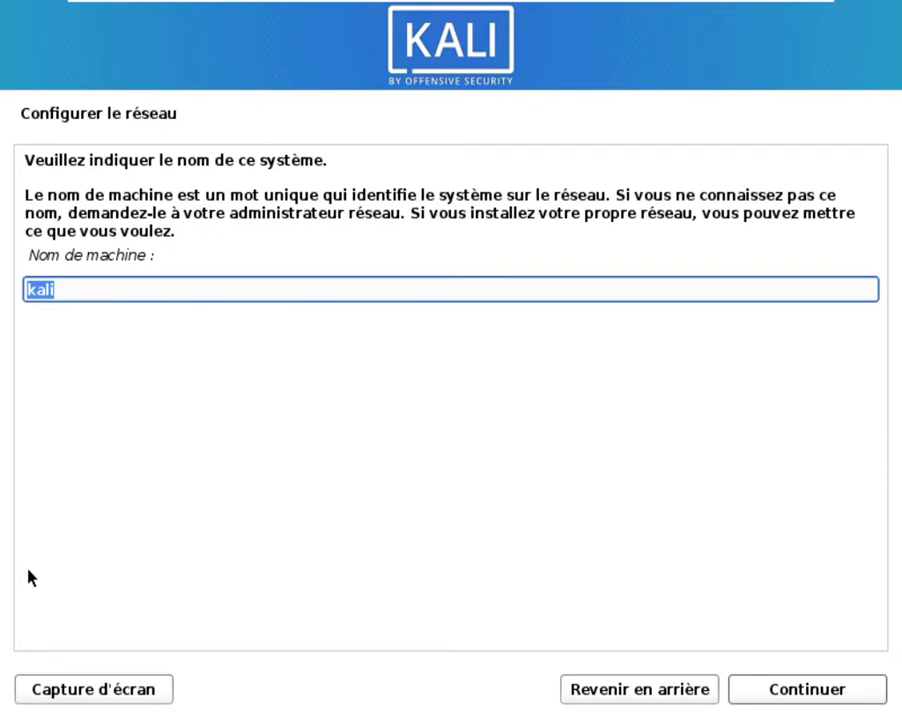
Step: Keep 'kali' as the hostname and leave the domain name empty
{"action": "left_click", "coordinate": [138, 287]}
{"action": "left_click", "coordinate": [777, 691]}
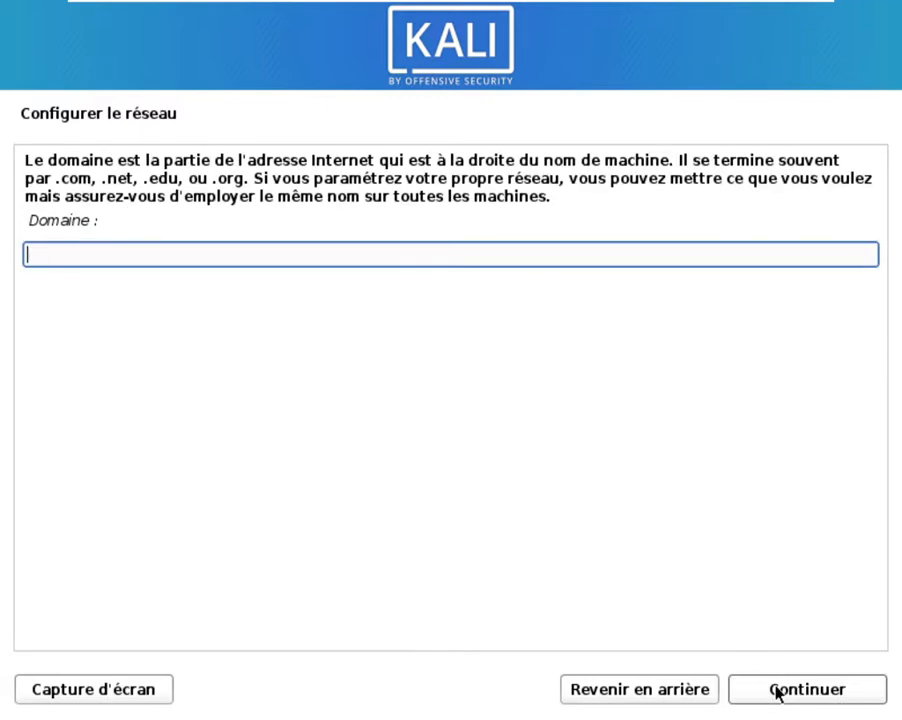
{"action": "left_click", "coordinate": [805, 690]}
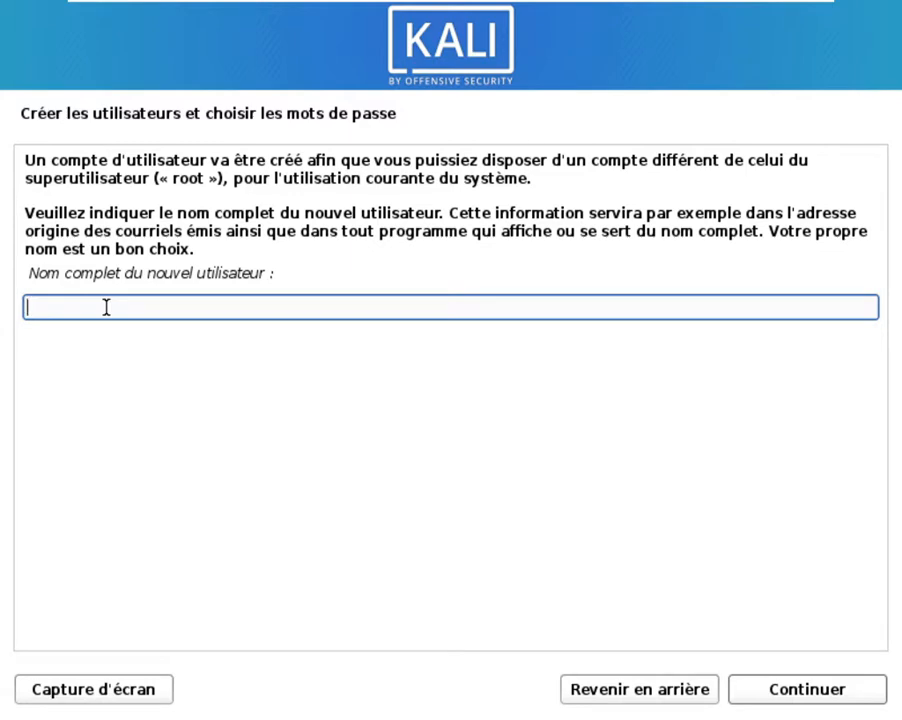
Step: Enter the new user's full name and accept the suggested login name
{"action": "type", "text": "tutuamine"}
{"action": "left_click", "coordinate": [803, 692]}
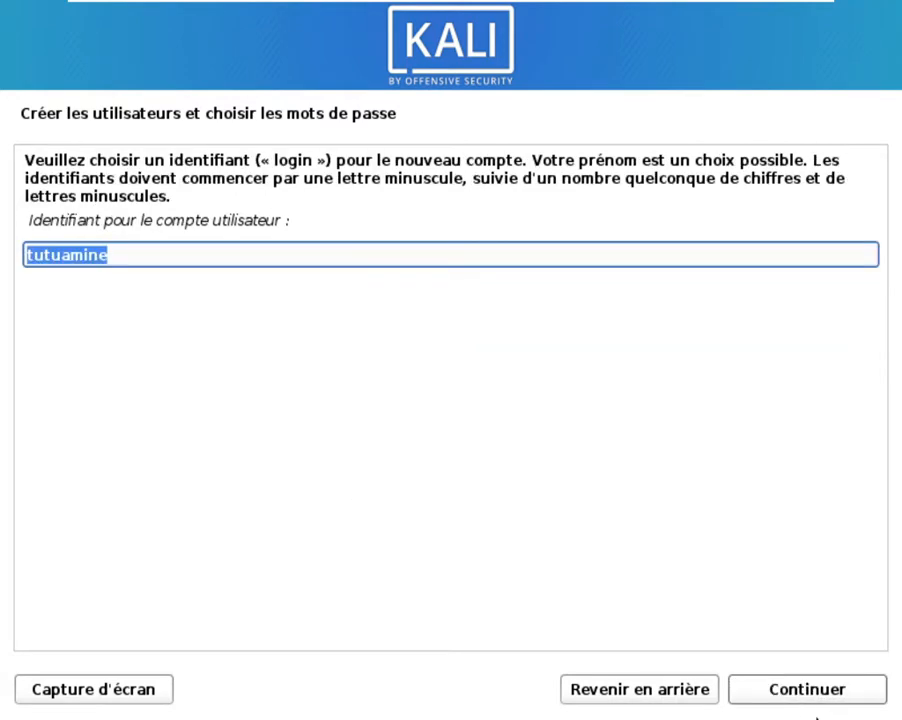
{"action": "left_click", "coordinate": [791, 695]}
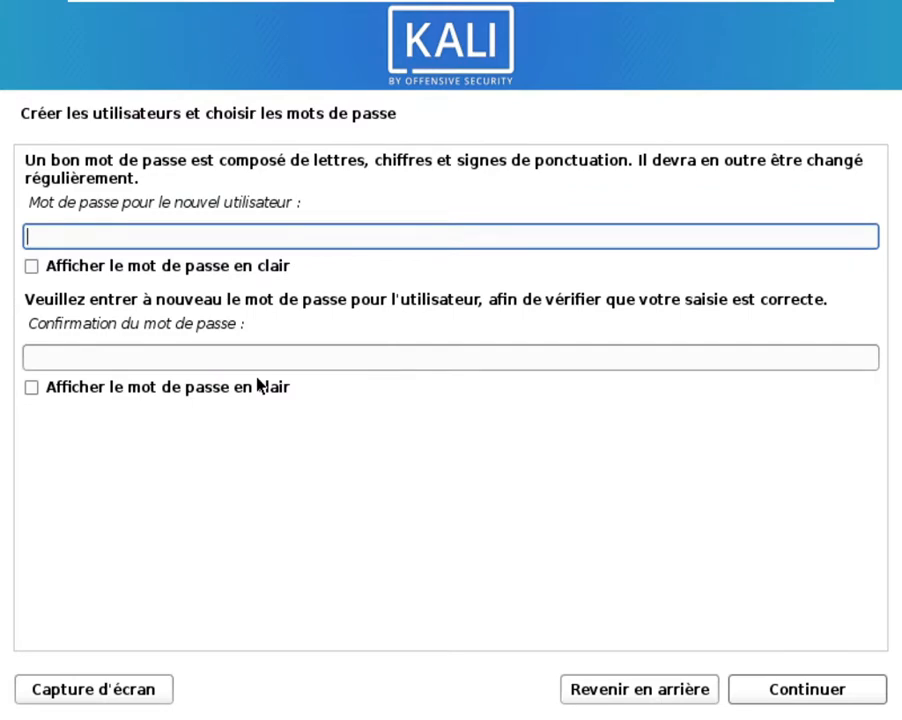
Step: Set and confirm the user's password, shown in plain text, and submit it
{"action": "type", "text": "kali"}
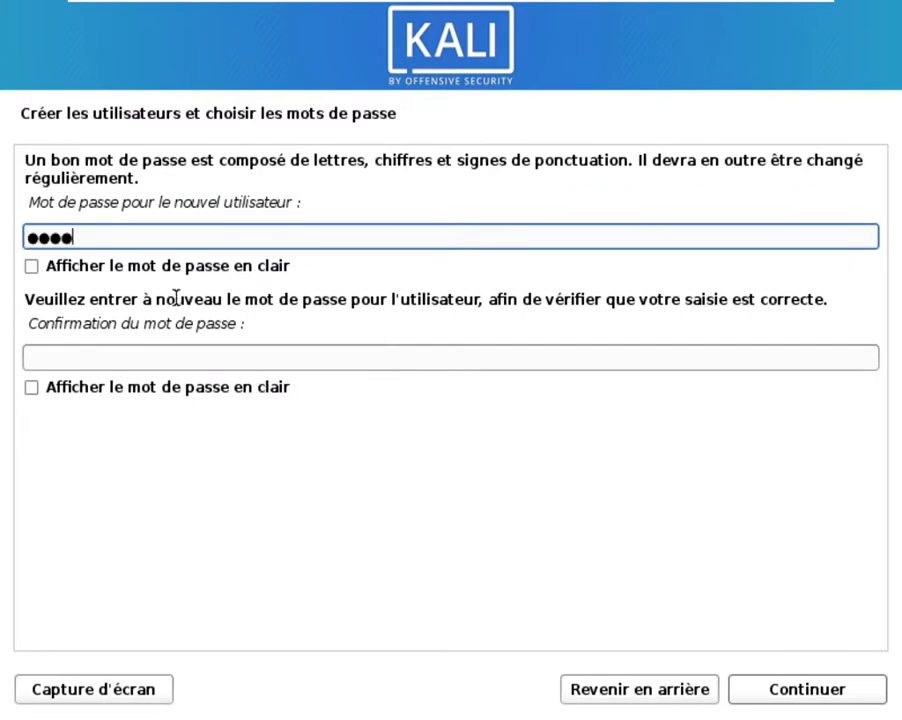
{"action": "left_click", "coordinate": [192, 360]}
{"action": "type", "text": "kali"}
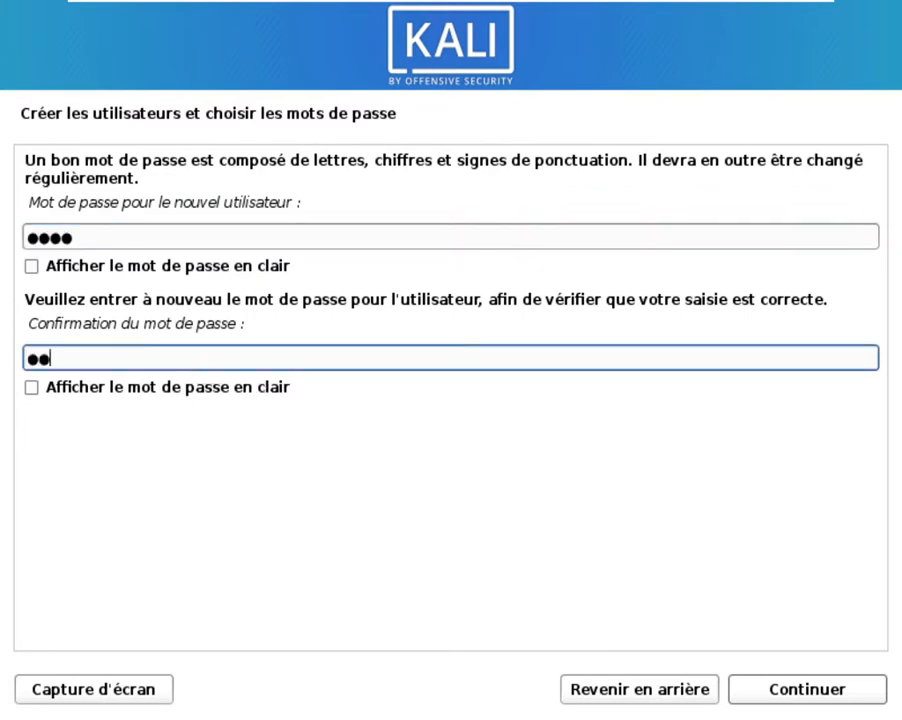
{"action": "left_click", "coordinate": [50, 390]}
{"action": "left_click", "coordinate": [50, 390]}
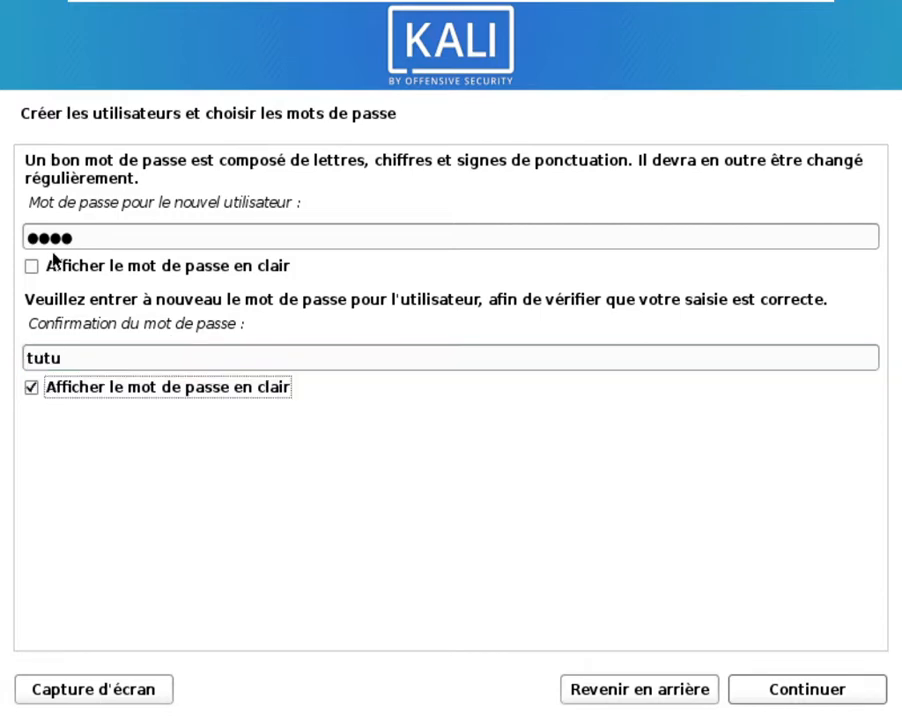
{"action": "left_click", "coordinate": [50, 266]}
{"action": "left_click", "coordinate": [763, 690]}
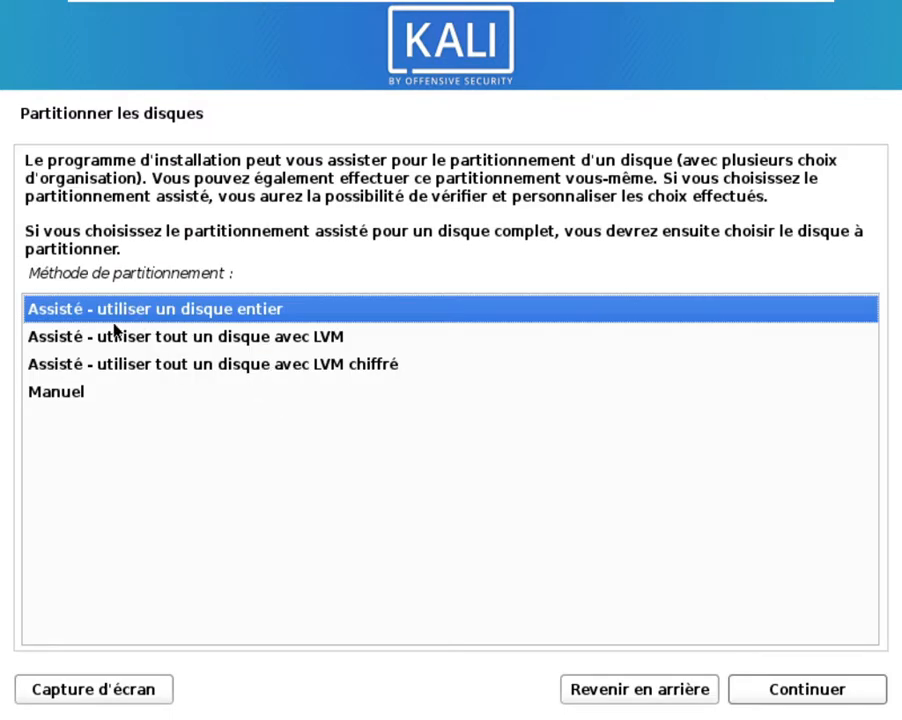
Step: Use guided partitioning of the whole sda disk with everything in one partition
{"action": "left_click", "coordinate": [805, 690]}
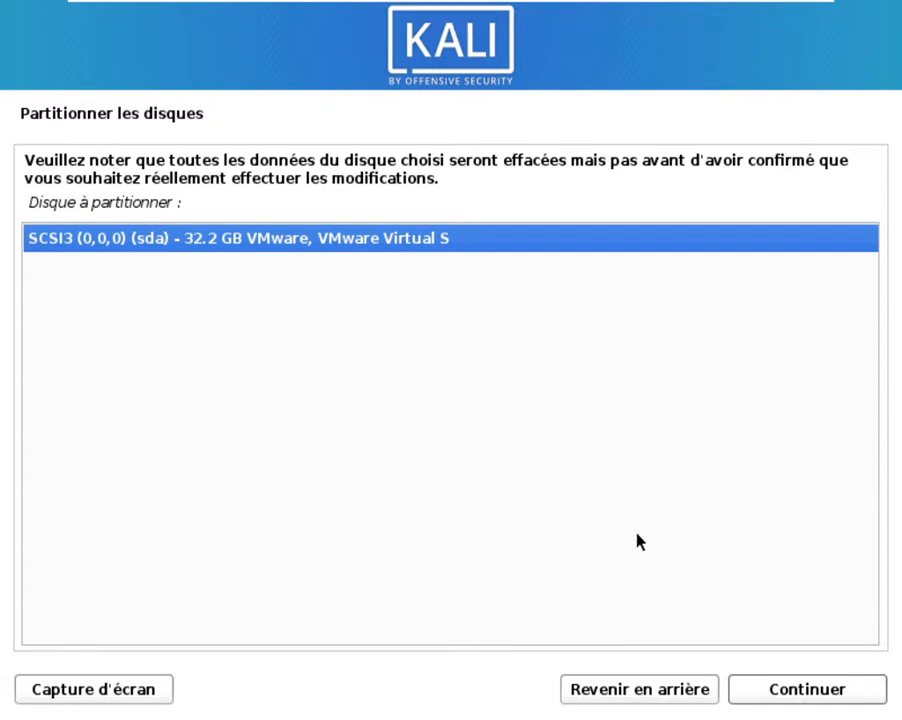
{"action": "left_click", "coordinate": [809, 690]}
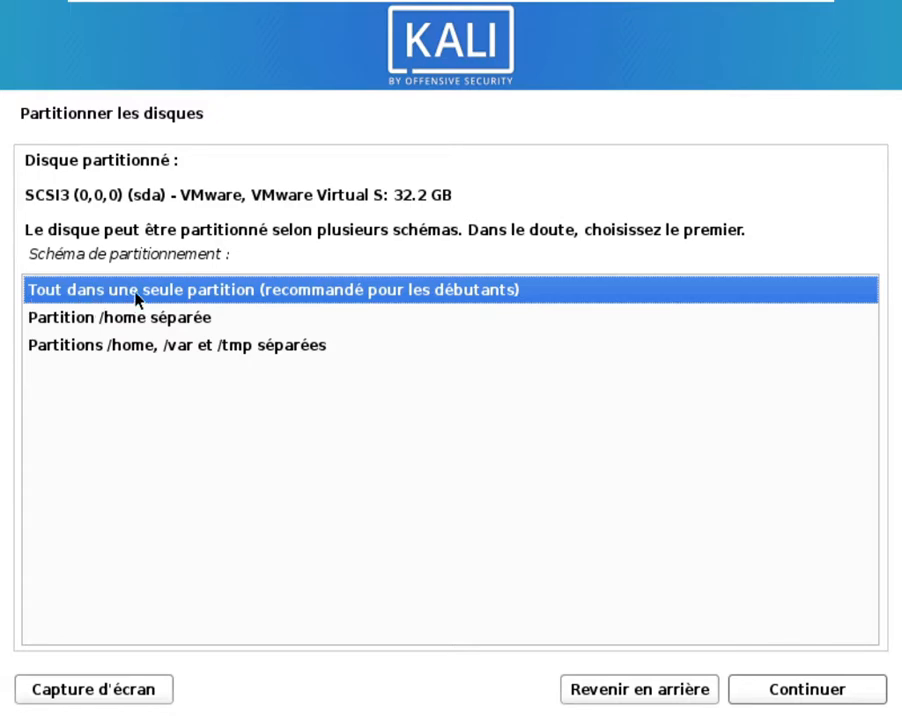
{"action": "left_click", "coordinate": [263, 320]}
{"action": "left_click", "coordinate": [264, 345]}
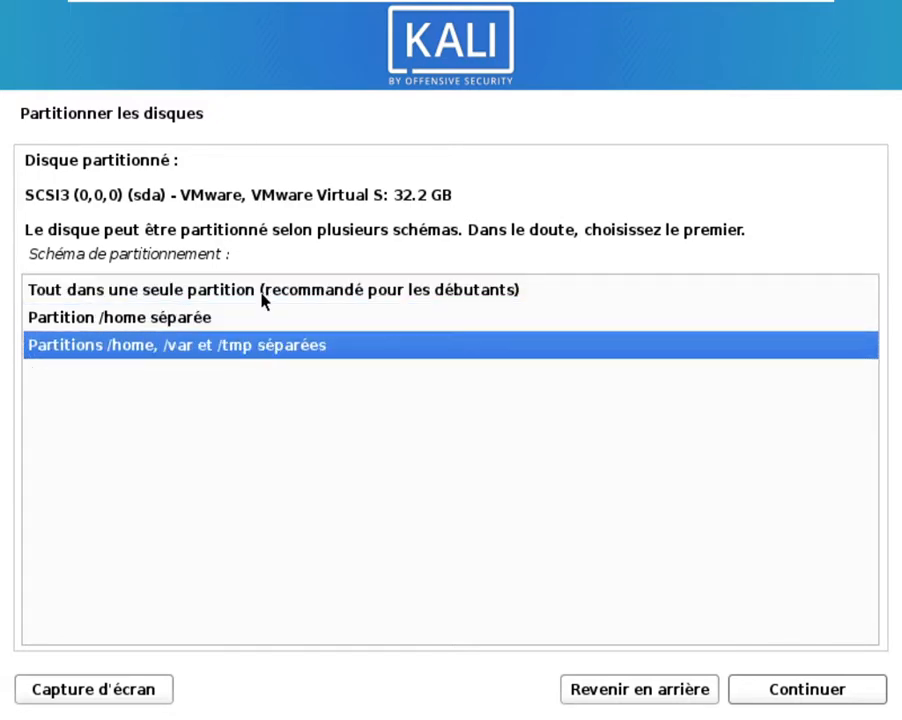
{"action": "left_click", "coordinate": [265, 293]}
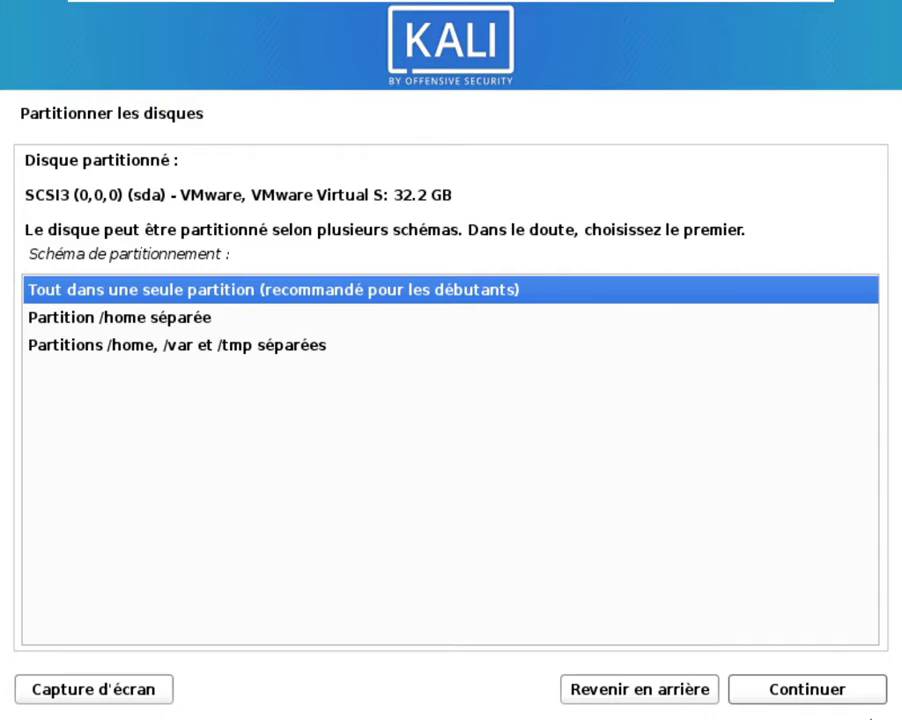
{"action": "left_click", "coordinate": [809, 680]}
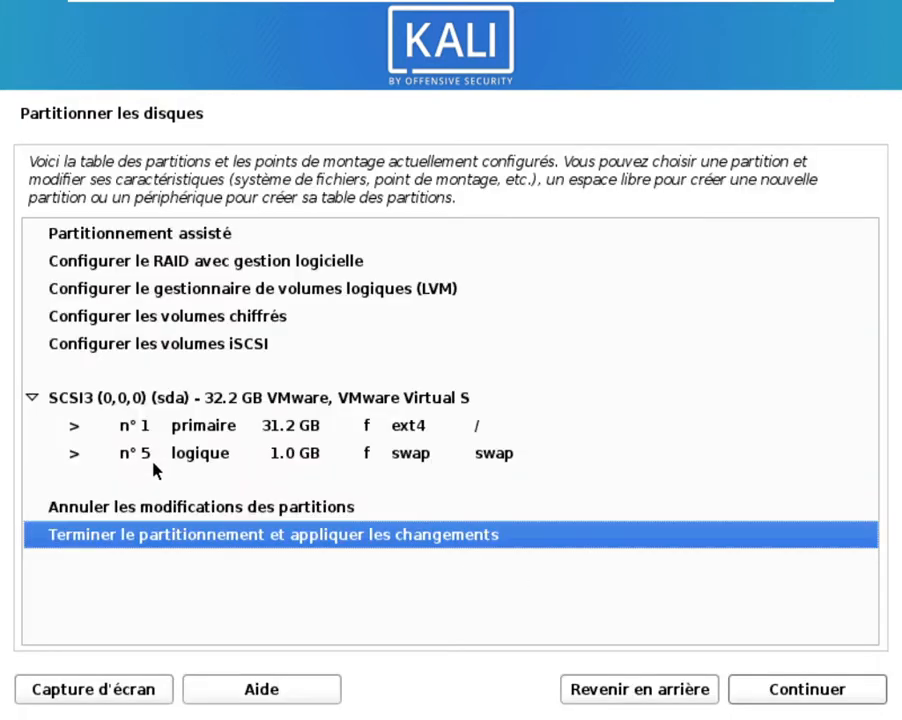
Step: Finish partitioning and confirm writing the changes to disk with Oui
{"action": "left_click", "coordinate": [781, 689]}
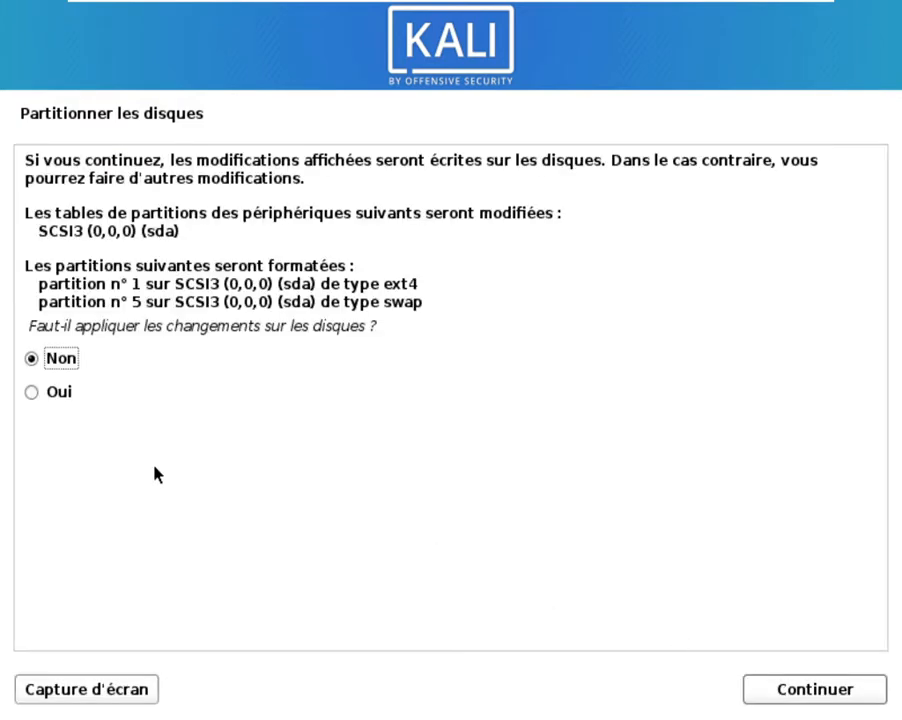
{"action": "left_click", "coordinate": [31, 392]}
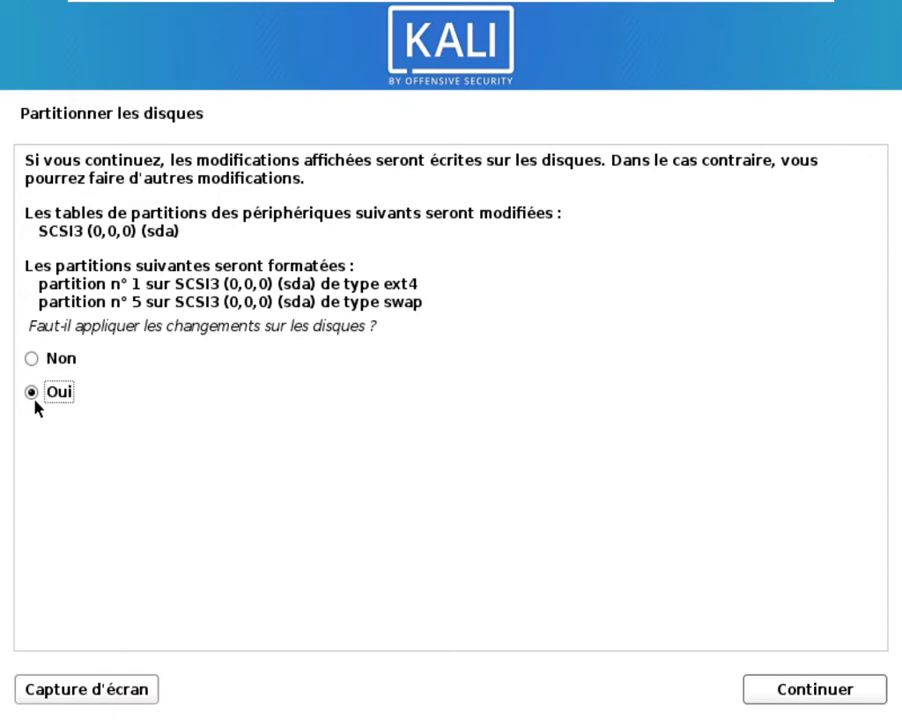
{"action": "left_click", "coordinate": [776, 690]}
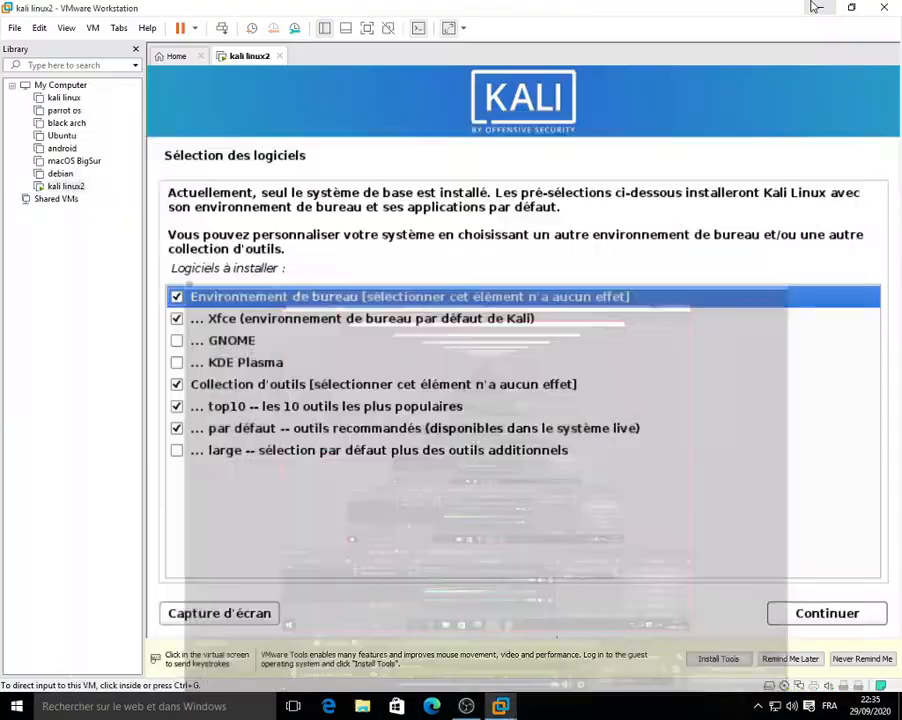
Step: Dismiss the VMware Tools reminder, accept the default software selection, and bring OBS Studio forward
{"action": "left_click", "coordinate": [447, 536]}
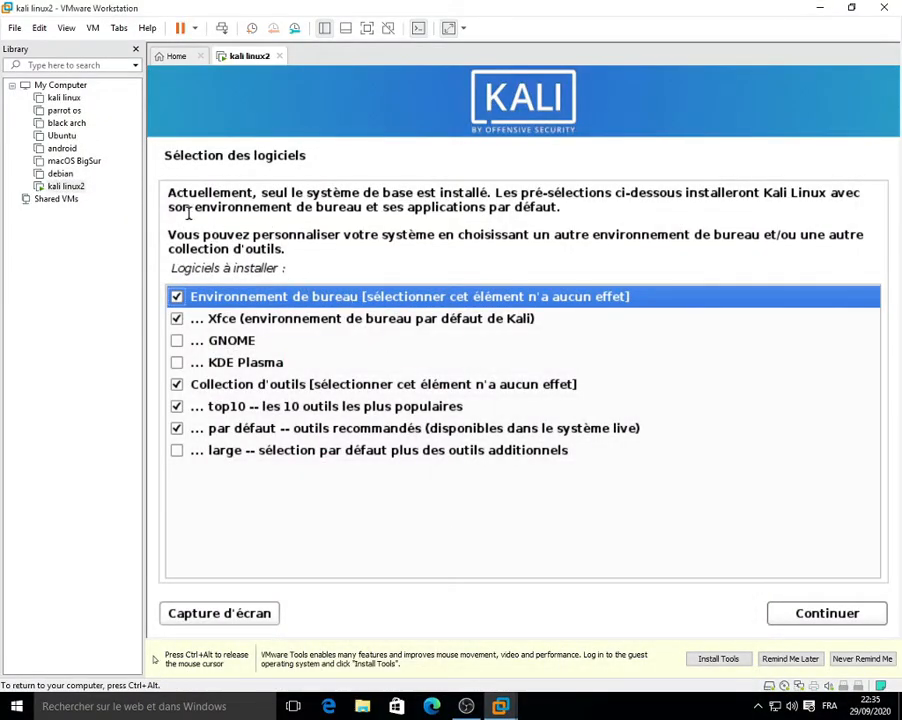
{"action": "left_click_drag", "start_coordinate": [183, 195], "coordinate": [241, 195]}
{"action": "left_click", "coordinate": [278, 198]}
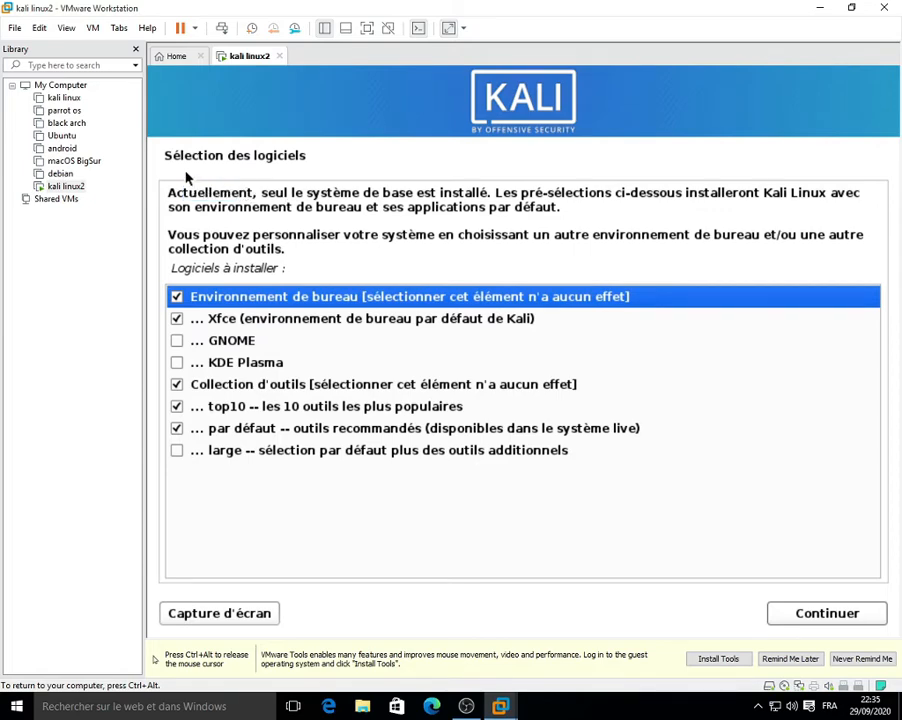
{"action": "left_click", "coordinate": [793, 660]}
{"action": "left_click", "coordinate": [300, 316]}
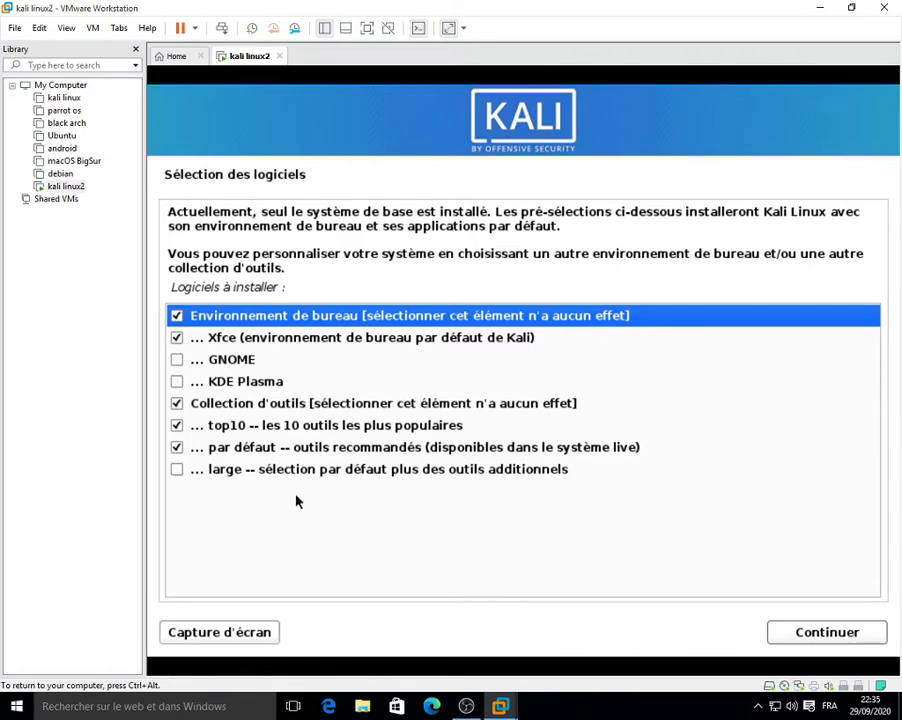
{"action": "left_click", "coordinate": [815, 631]}
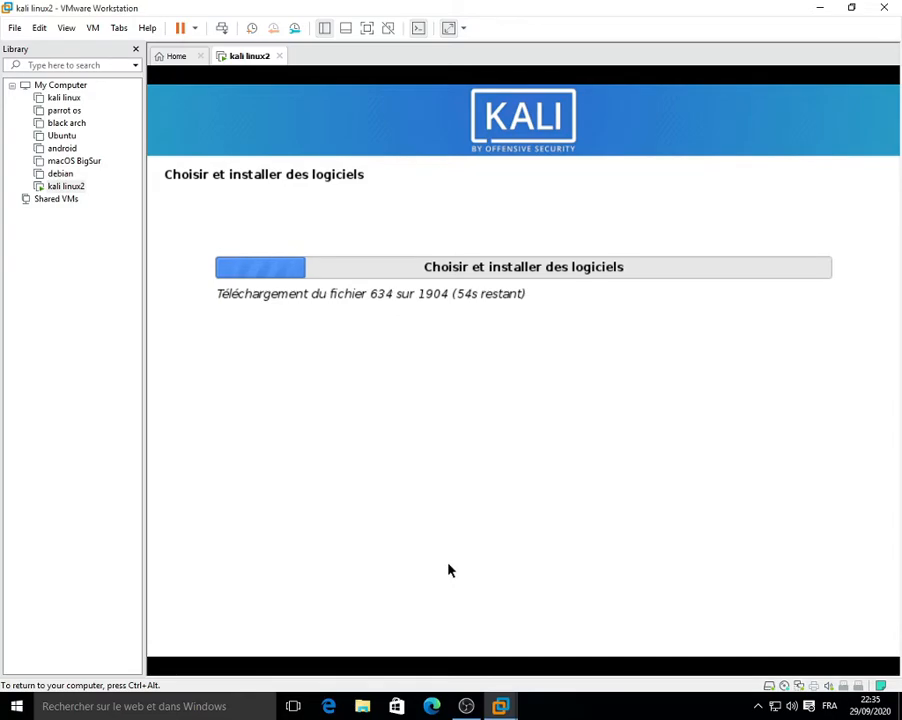
{"action": "left_click", "coordinate": [467, 706]}
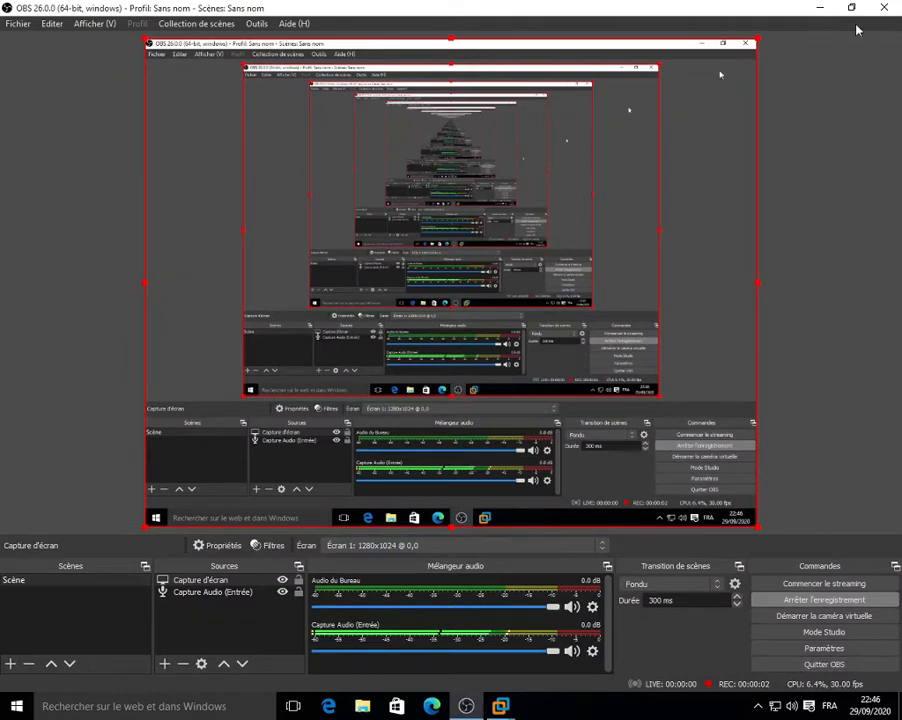
Step: Minimize OBS Studio to return to the VMware installer's GRUB question
{"action": "left_click", "coordinate": [829, 8]}
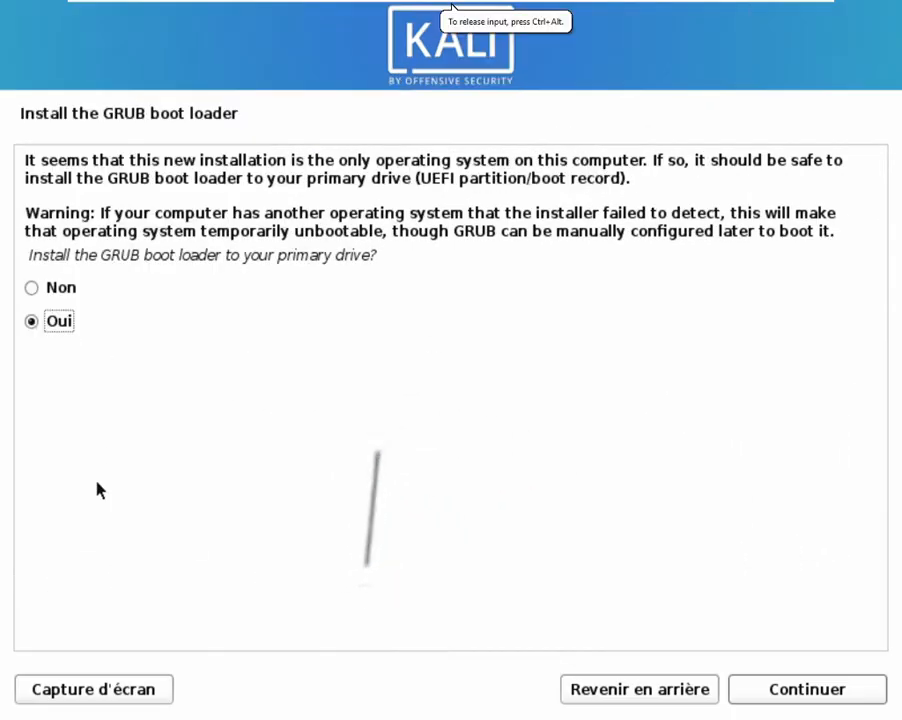
Step: Install the GRUB boot loader on /dev/sda
{"action": "left_click", "coordinate": [178, 297]}
{"action": "left_click", "coordinate": [179, 324]}
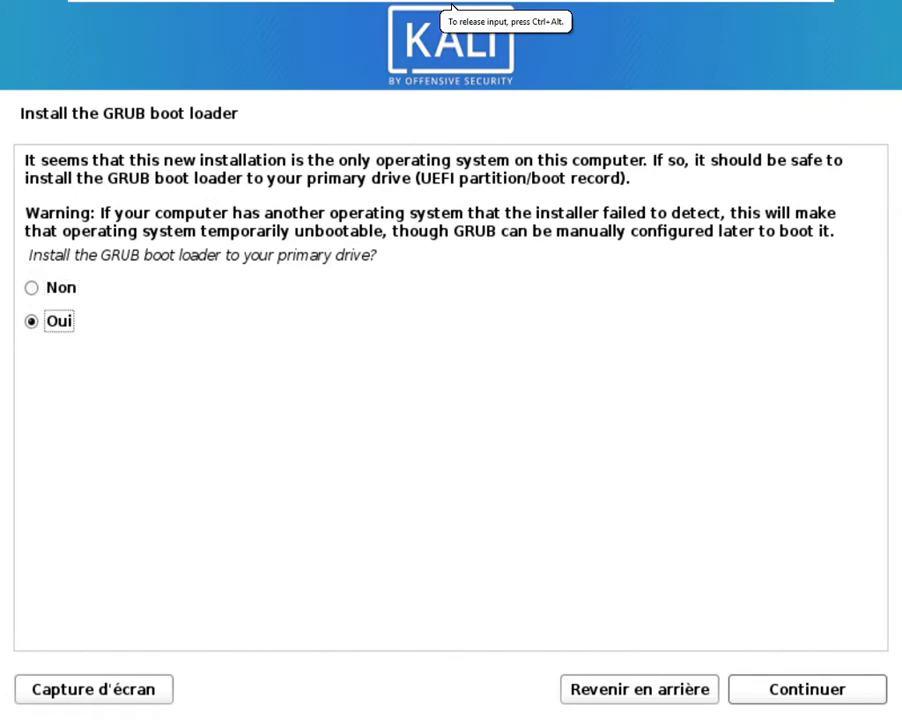
{"action": "left_click", "coordinate": [757, 693]}
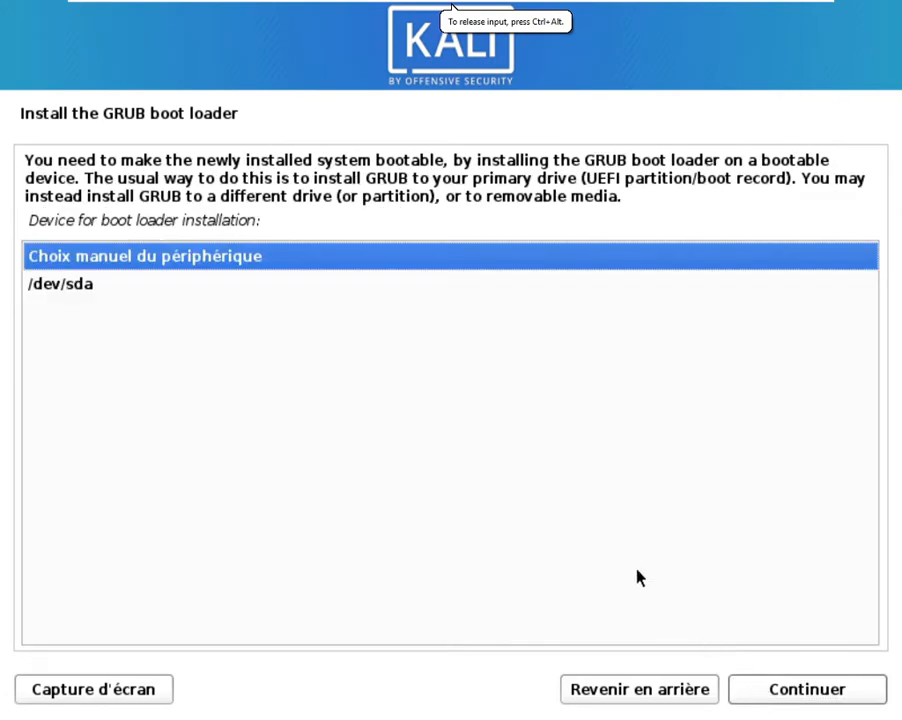
{"action": "left_click", "coordinate": [220, 288]}
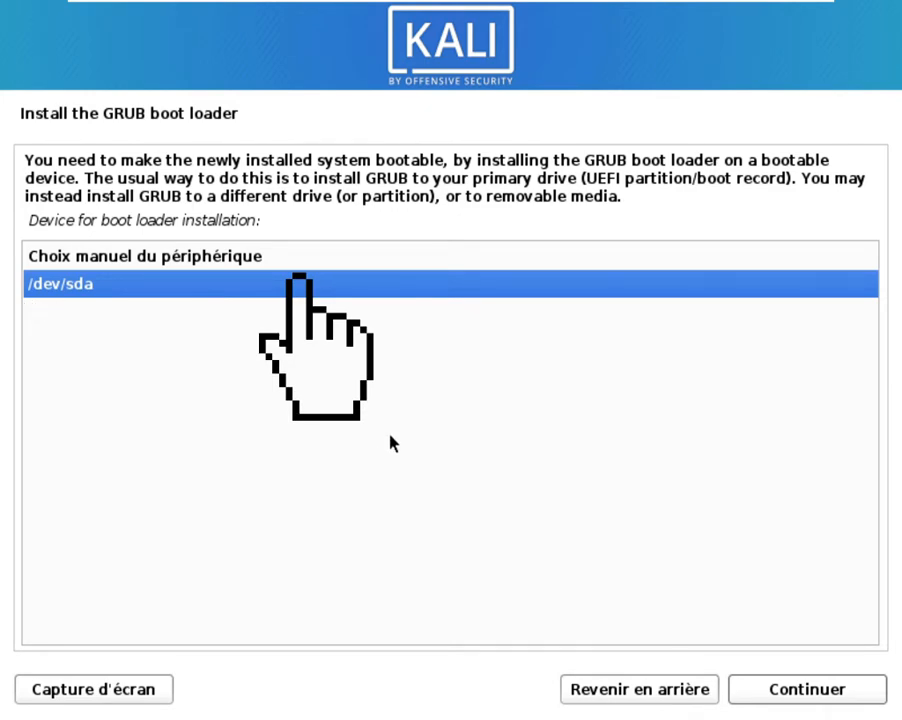
{"action": "left_click", "coordinate": [737, 697]}
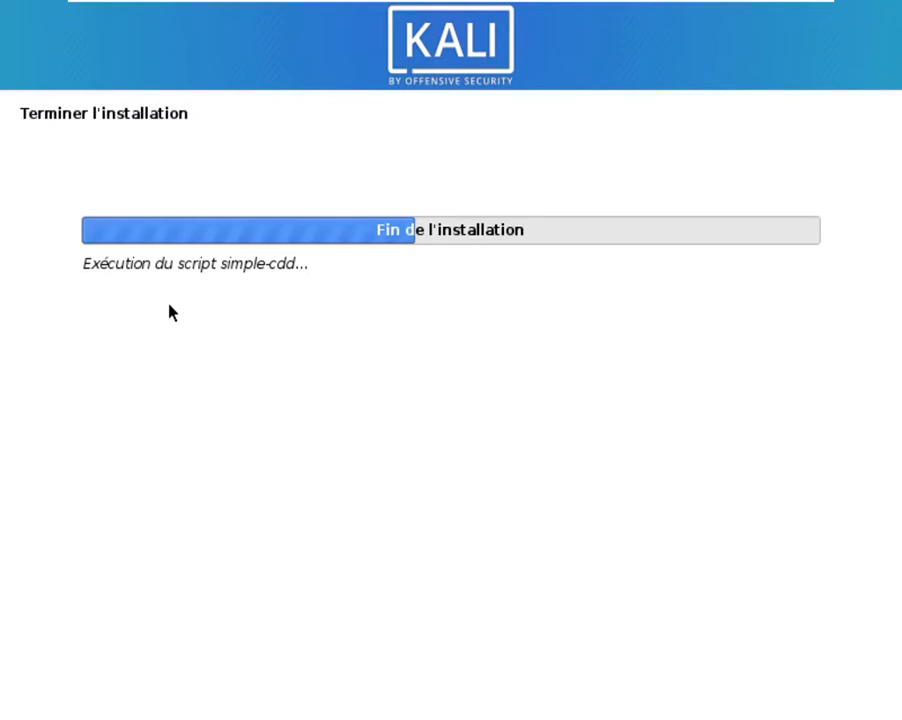
Step: Wait for the installation to finish, highlighting parts of the installer's status line
{"action": "left_click_drag", "start_coordinate": [193, 265], "coordinate": [202, 265]}
{"action": "left_click_drag", "start_coordinate": [322, 266], "coordinate": [171, 254]}
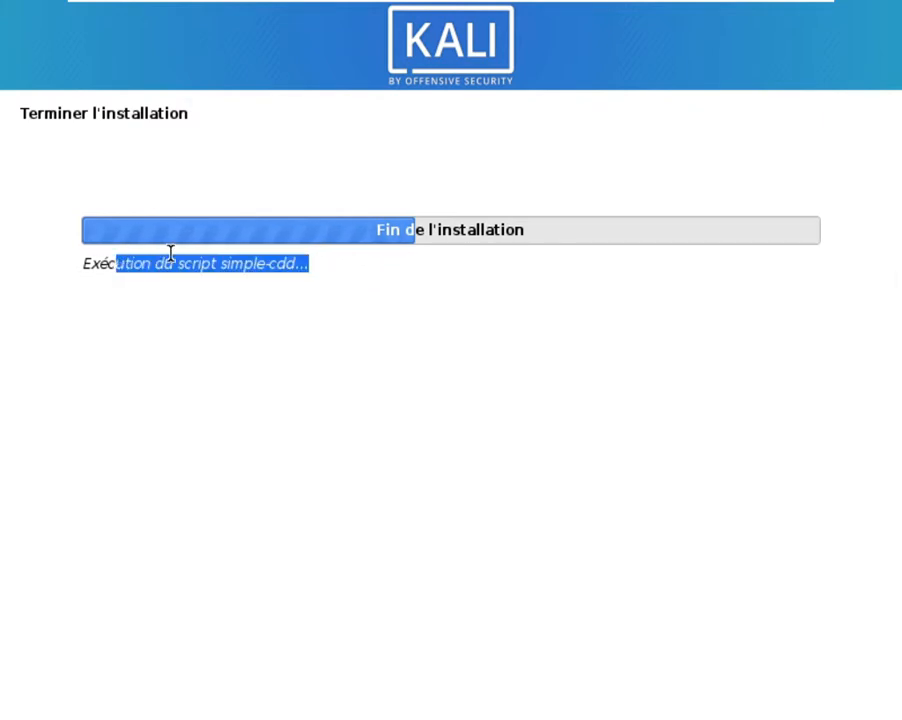
{"action": "left_click", "coordinate": [242, 258]}
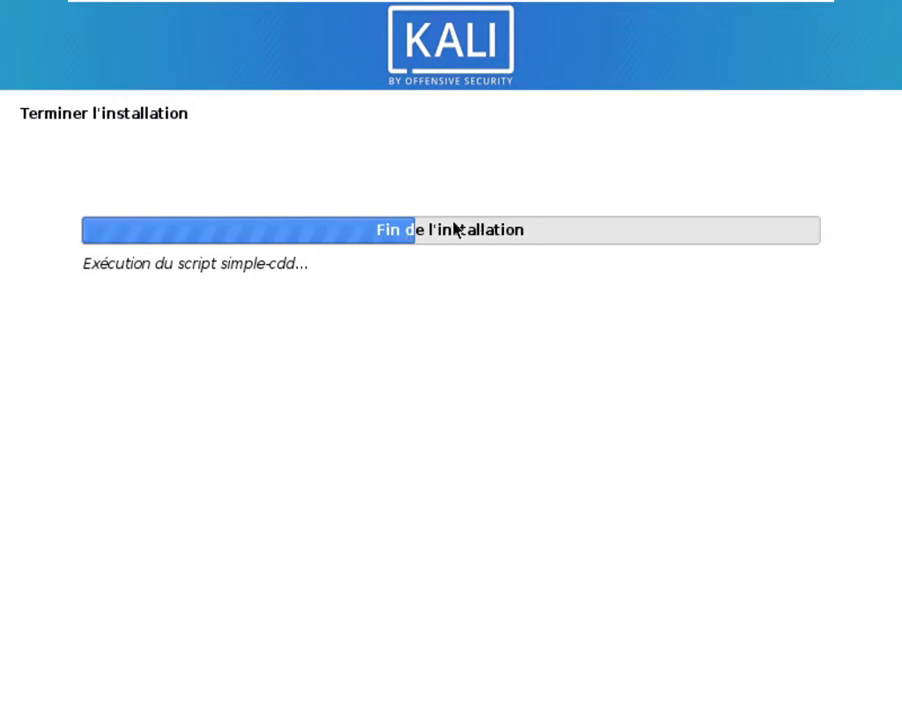
{"action": "double_click", "coordinate": [118, 261]}
{"action": "triple_click", "coordinate": [191, 264]}
{"action": "left_click", "coordinate": [192, 285]}
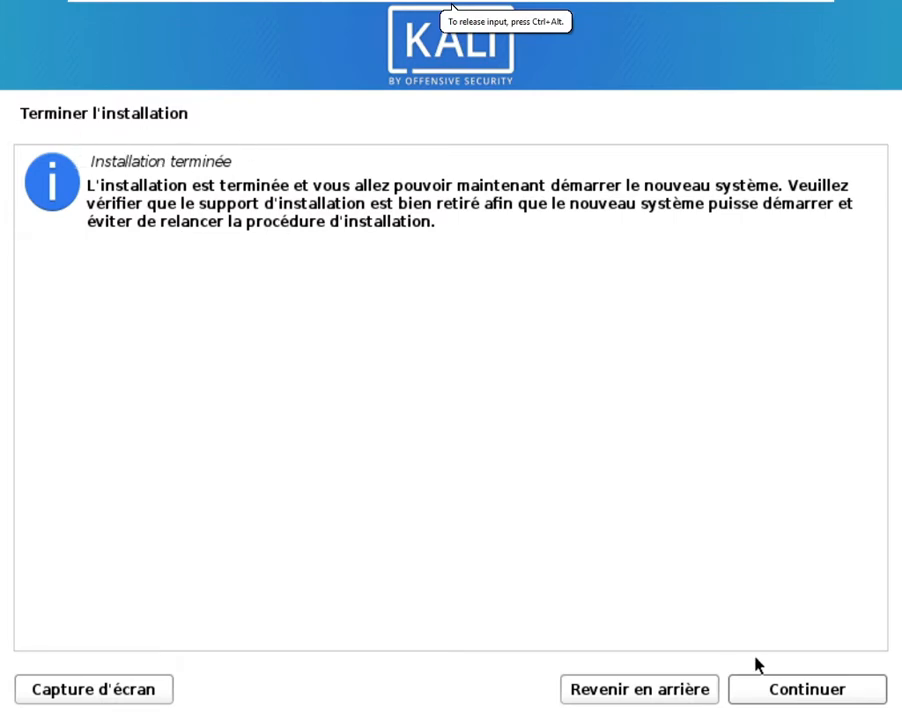
Step: Reboot the finished install and boot the Kali GNU/Linux entry from the GRUB menu
{"action": "left_click", "coordinate": [779, 690]}
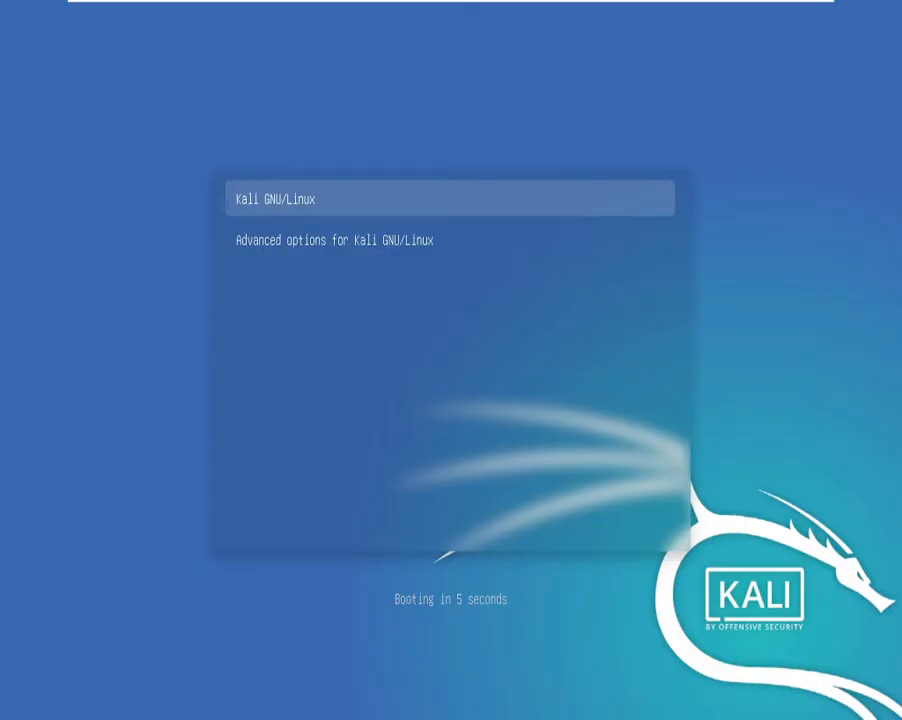
{"action": "key", "text": "Down"}
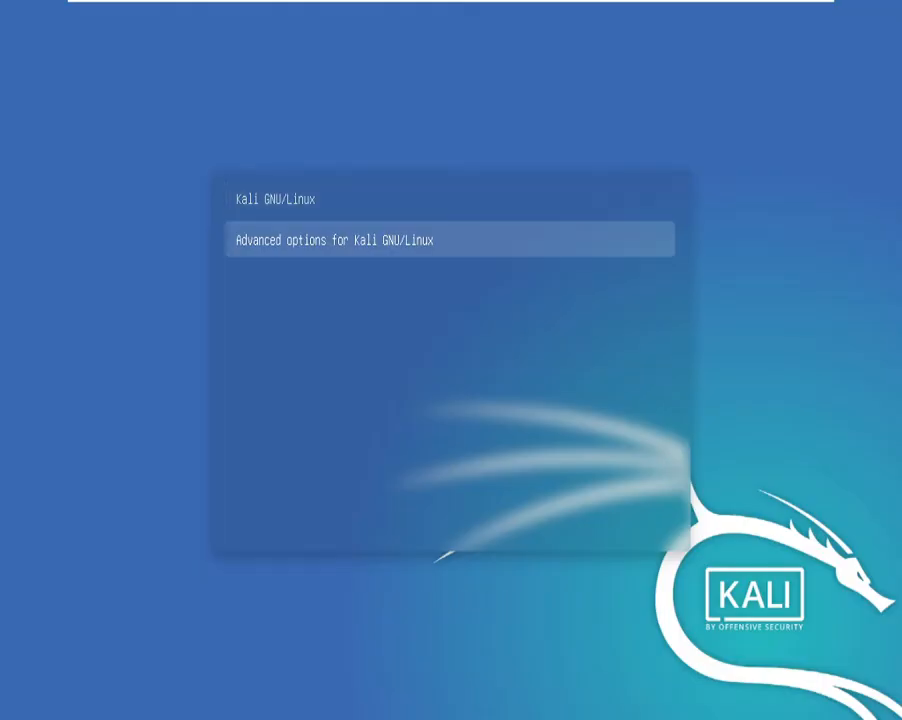
{"action": "key", "text": "Up"}
{"action": "key", "text": "Down"}
{"action": "key", "text": "Up"}
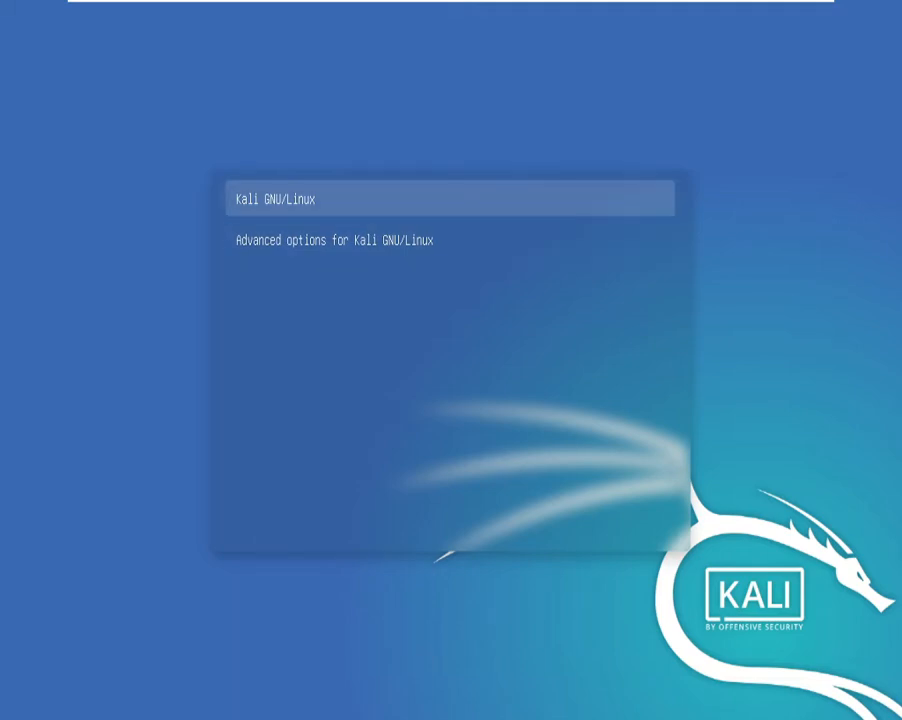
{"action": "key", "text": "Down"}
{"action": "key", "text": "Up"}
{"action": "key", "text": "Down"}
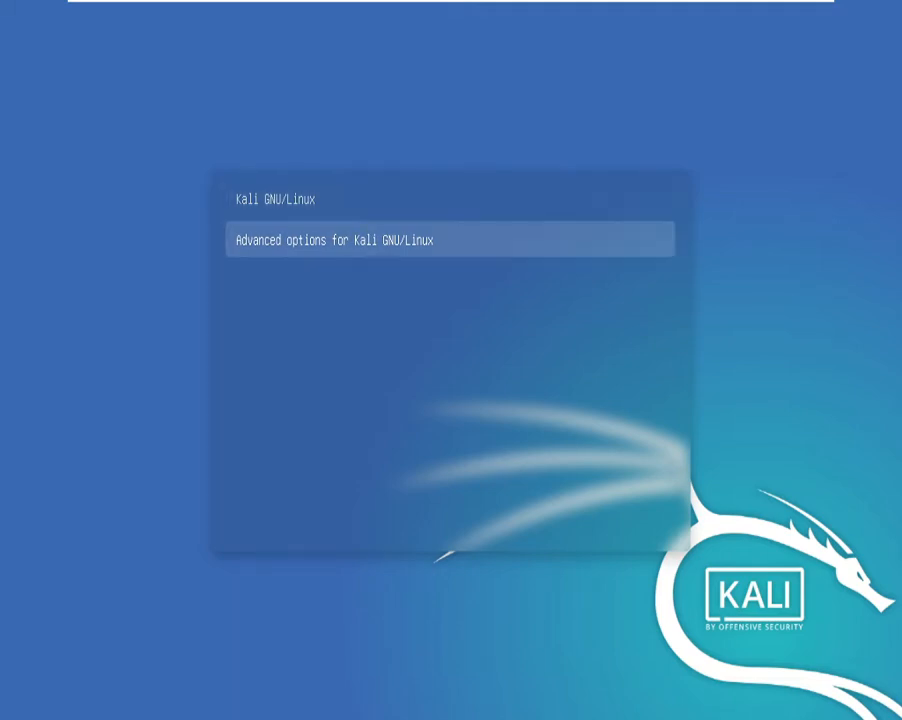
{"action": "key", "text": "Up"}
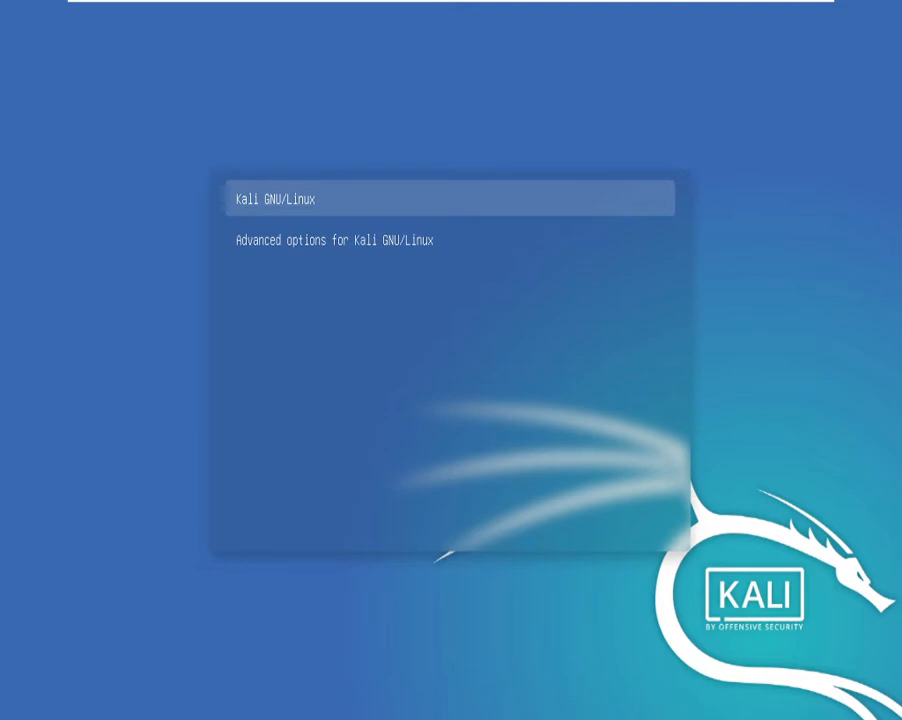
{"action": "key", "text": "Return"}
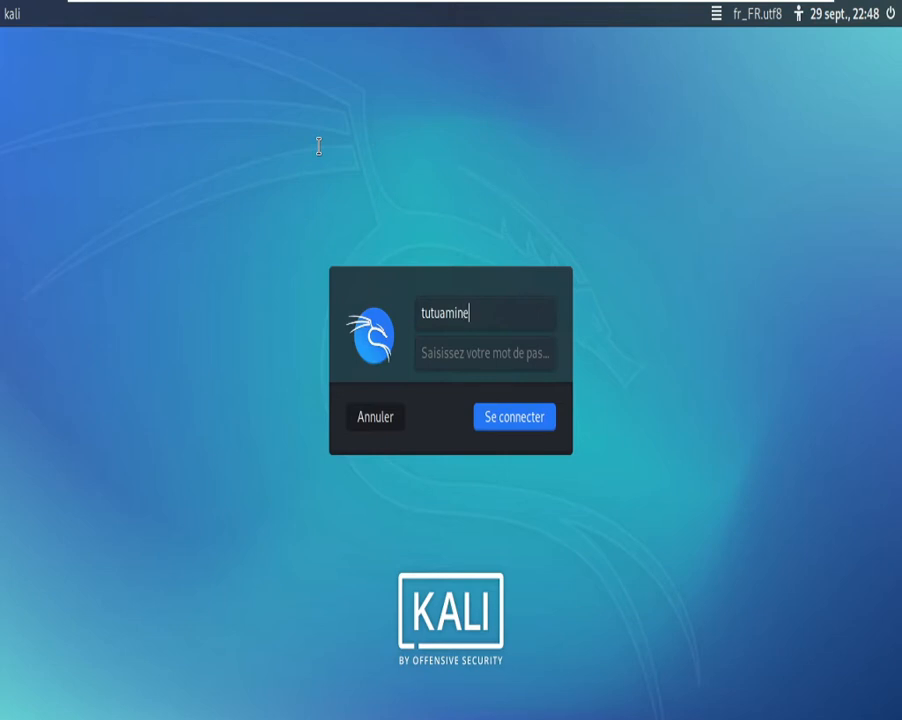
Step: Enter the user's password and log in to the Kali desktop
{"action": "key", "text": "Tab"}
{"action": "type", "text": "**"}
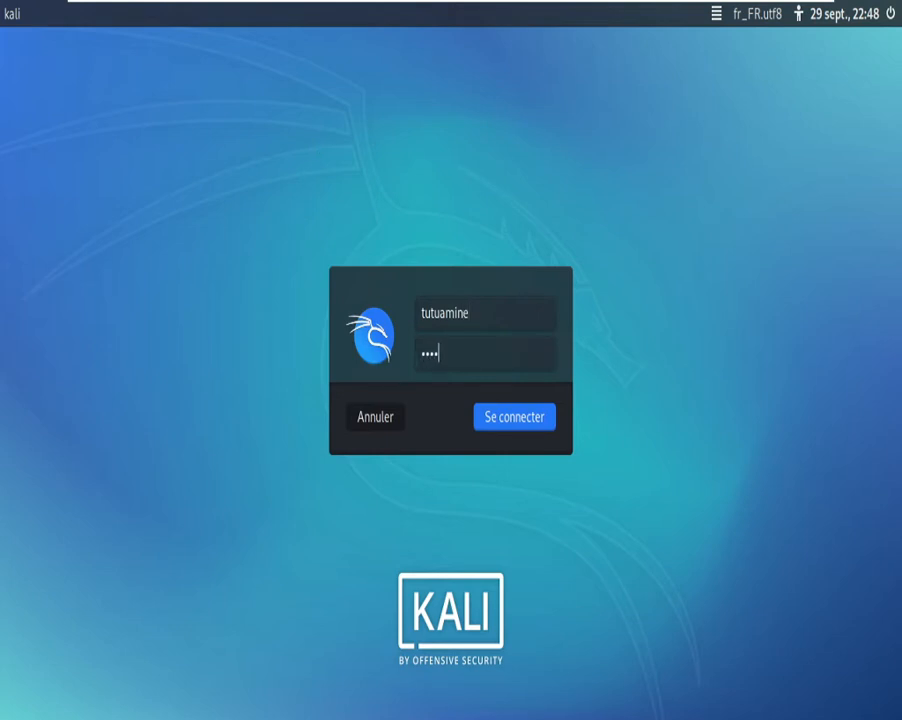
{"action": "type", "text": "**"}
{"action": "key", "text": "Return"}
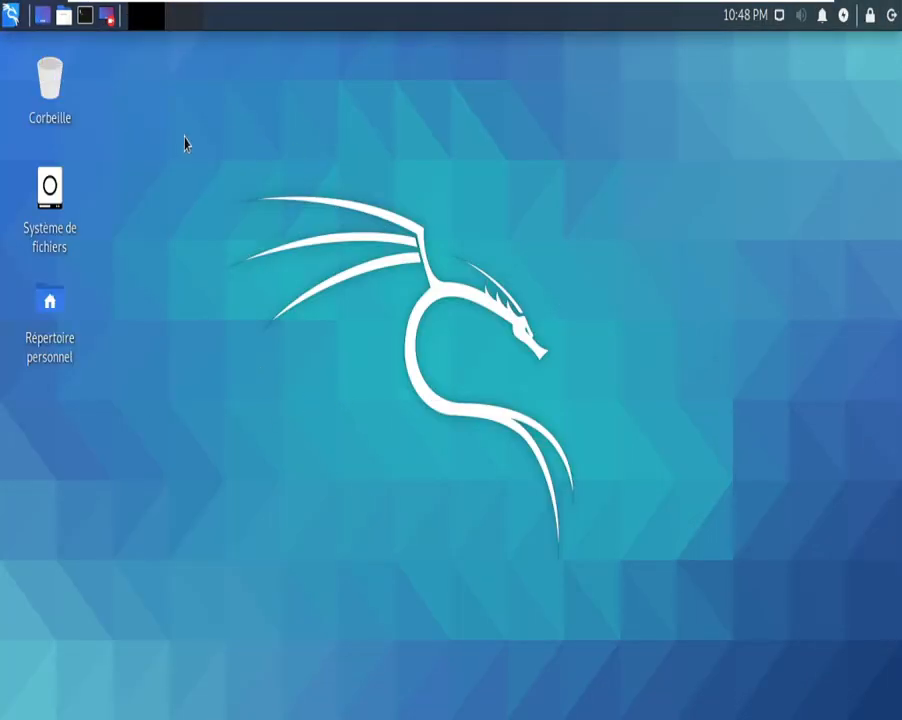
{"action": "left_click_drag", "start_coordinate": [184, 143], "coordinate": [188, 185]}
Step: Open a terminal and become root with sudo su, supplying the user's password
{"action": "key", "text": "ctrl+alt+t"}
{"action": "left_click_drag", "start_coordinate": [193, 74], "coordinate": [410, 177]}
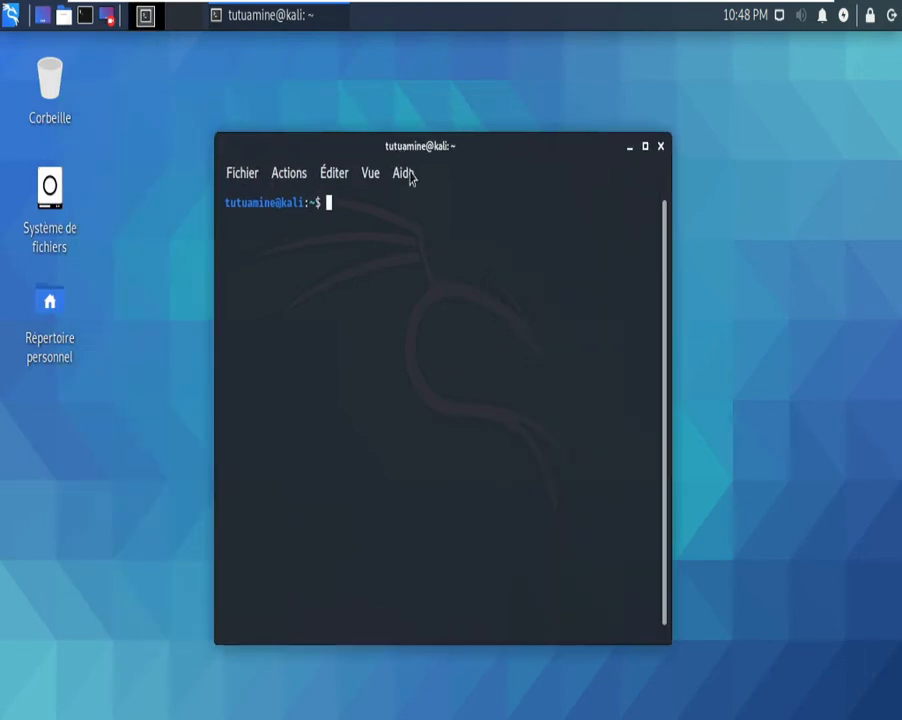
{"action": "type", "text": "sudo su"}
{"action": "key", "text": "Return"}
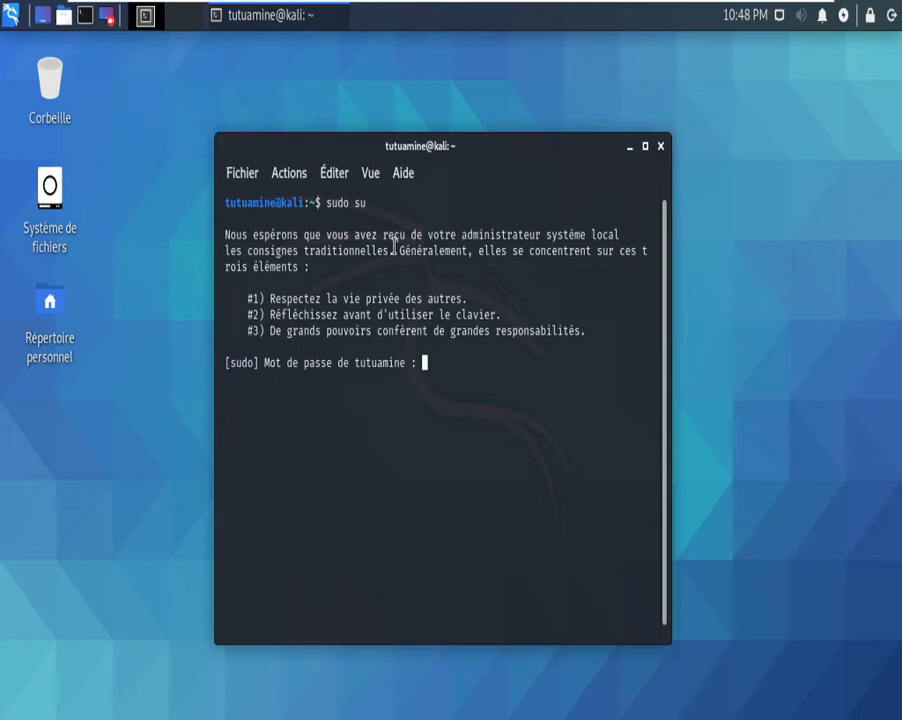
{"action": "key", "text": "Return"}
Step: Run passwd root and submit a new root password
{"action": "type", "text": "pa"}
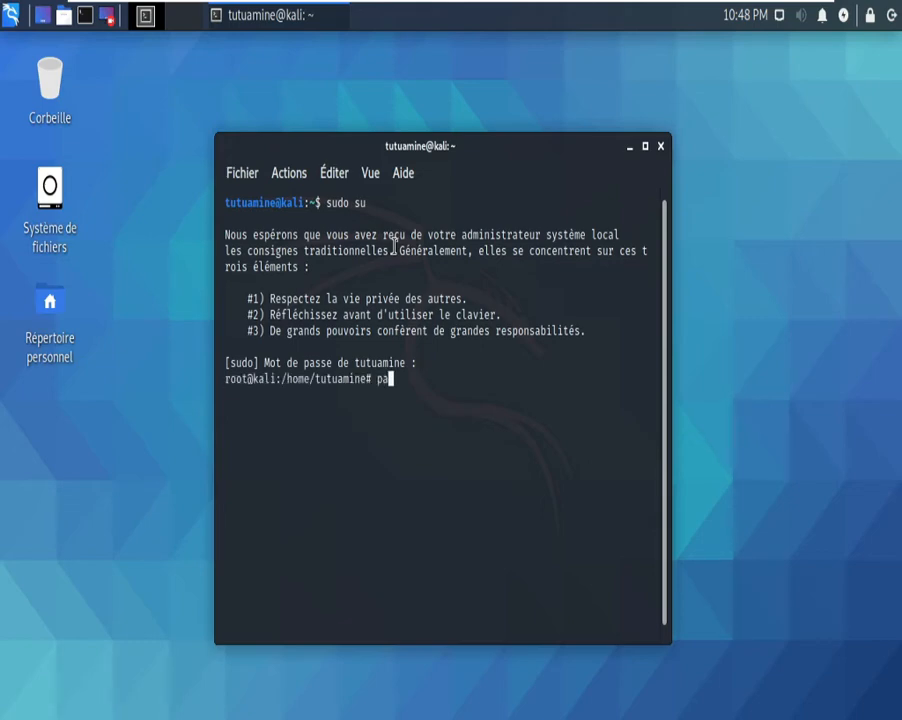
{"action": "type", "text": "sswd root"}
{"action": "key", "text": "Return"}
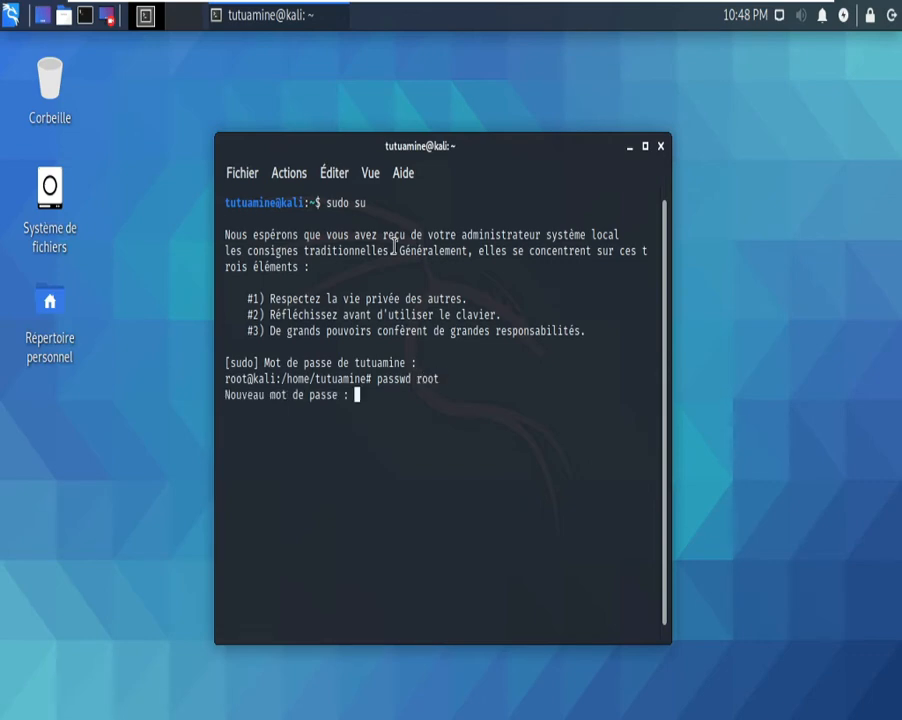
{"action": "key", "text": "Return"}
{"action": "key", "text": "Return"}
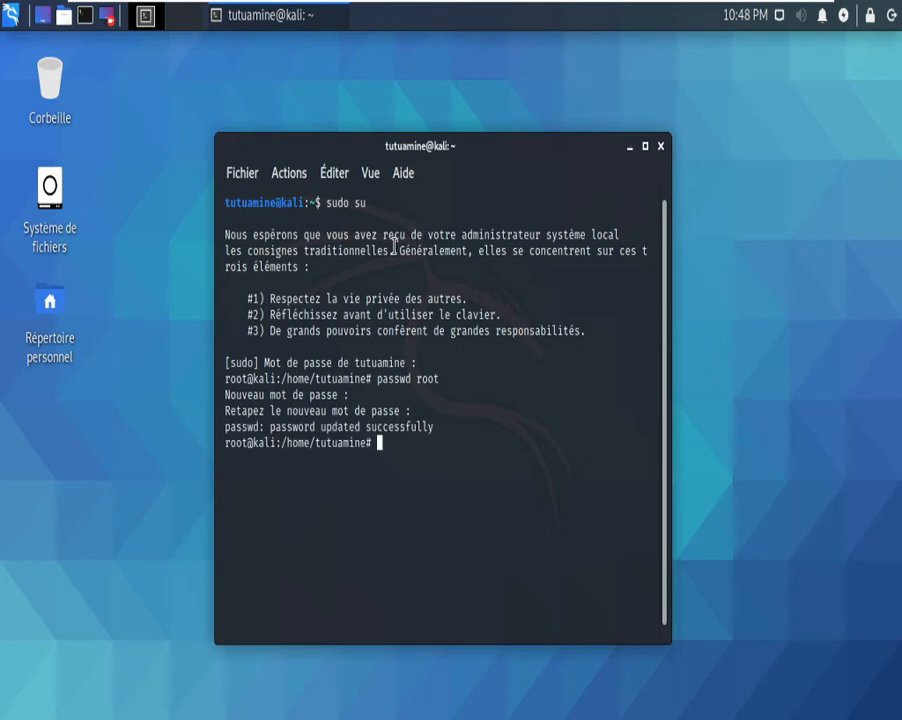
Step: Close the terminal and log out of the current Kali session
{"action": "left_click", "coordinate": [660, 146]}
{"action": "left_click", "coordinate": [891, 15]}
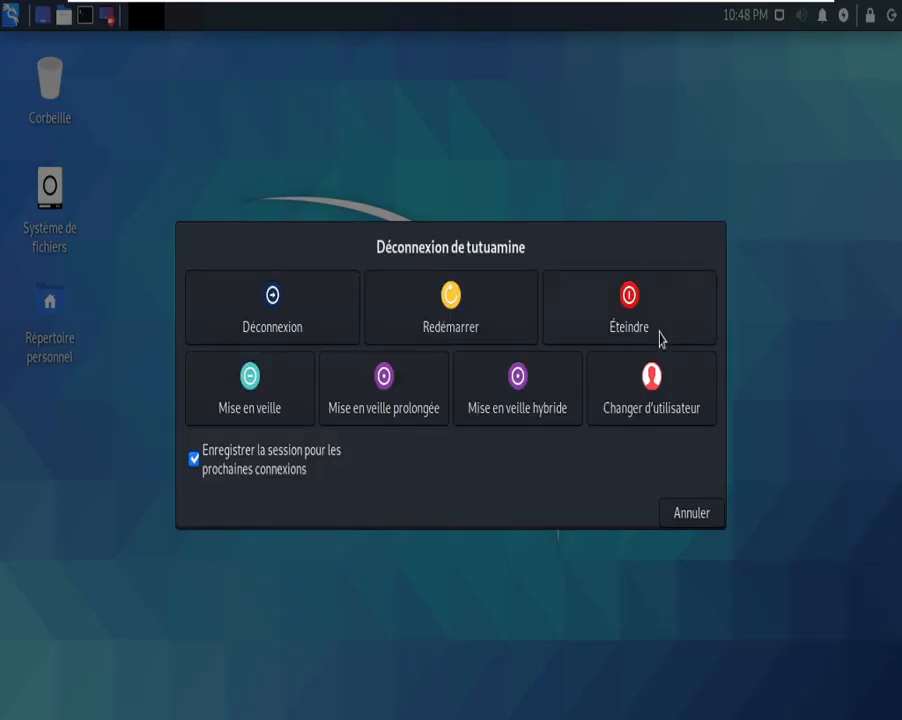
{"action": "left_click", "coordinate": [247, 327]}
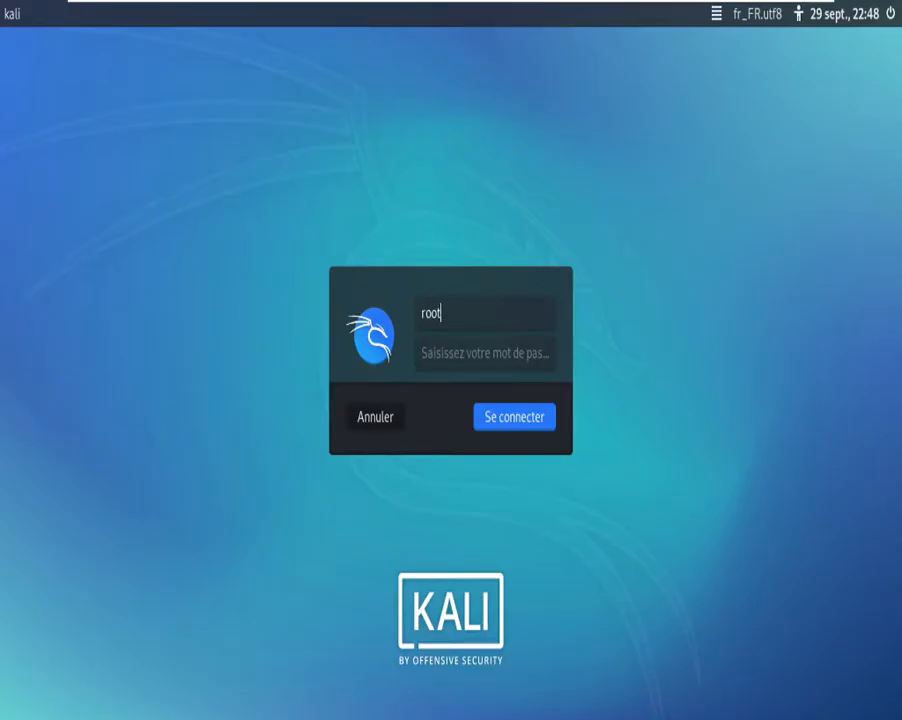
Step: Log back in as root with the new root password
{"action": "left_click", "coordinate": [507, 359]}
{"action": "type", "text": "toor"}
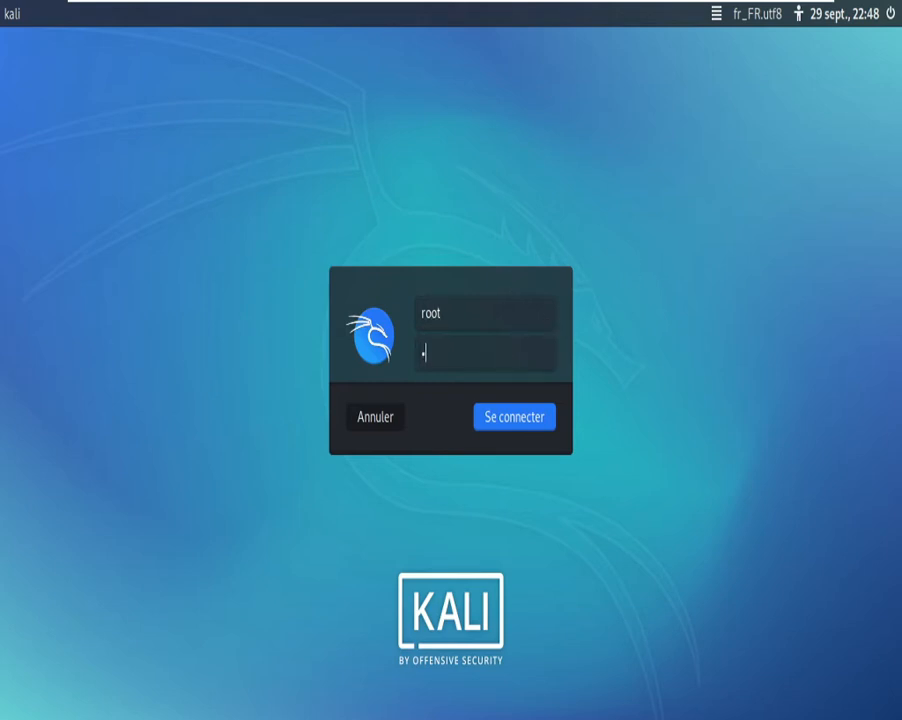
{"action": "key", "text": "Return"}
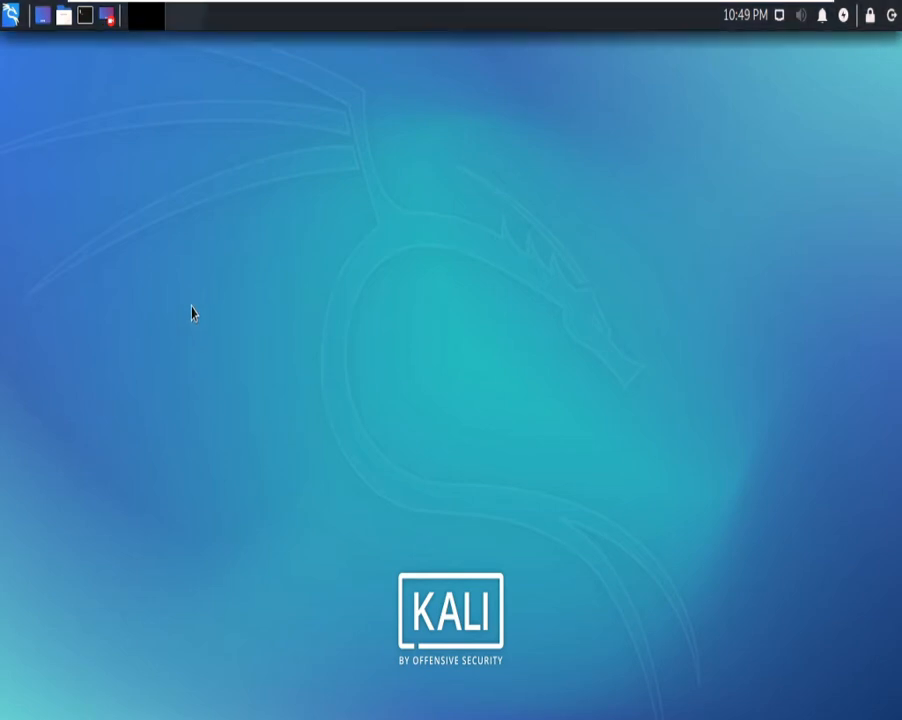
Step: Open a terminal, close the Kazam recorder window, then open and dismiss the applications menu
{"action": "left_click", "coordinate": [86, 20]}
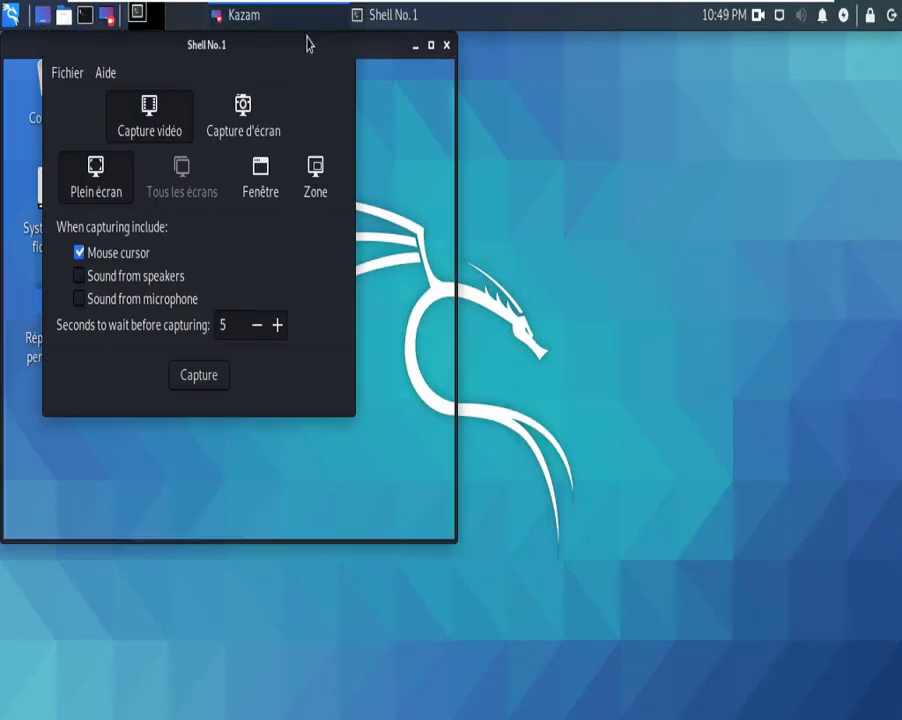
{"action": "left_click_drag", "start_coordinate": [382, 45], "coordinate": [570, 135]}
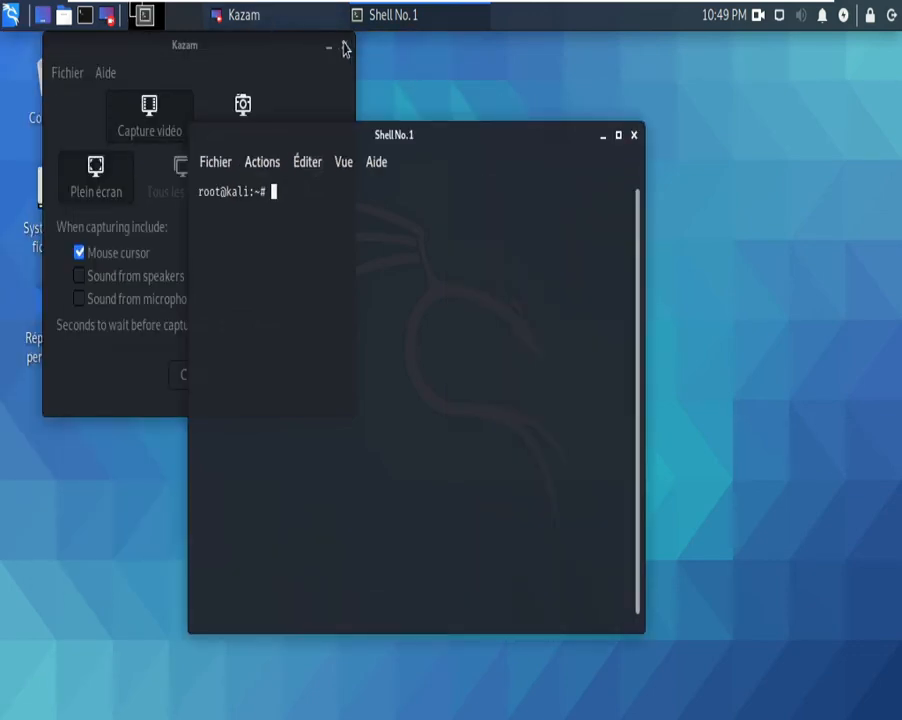
{"action": "left_click_drag", "start_coordinate": [292, 50], "coordinate": [472, 101]}
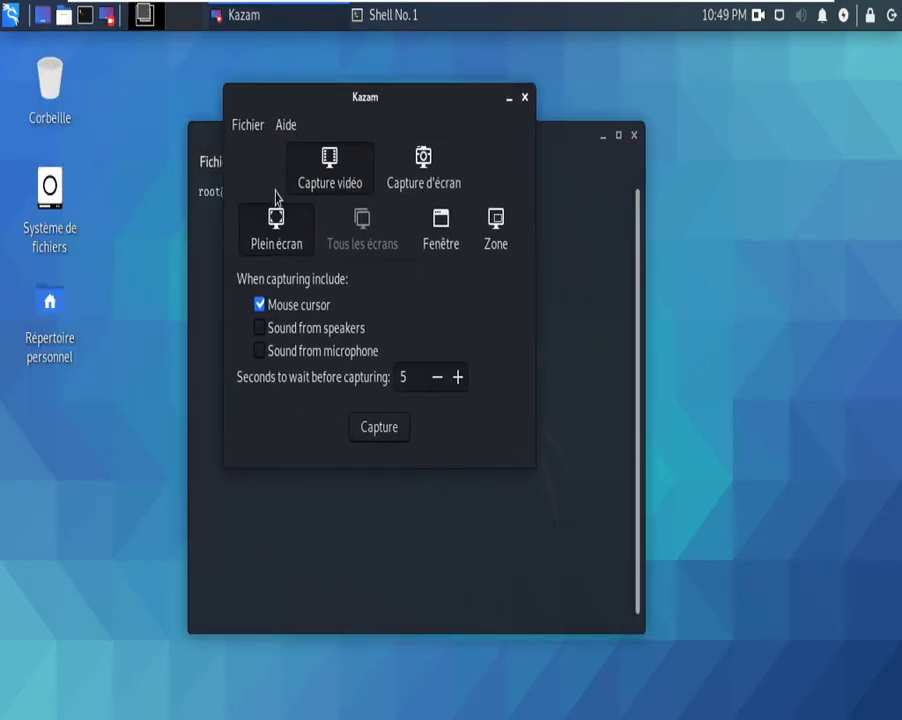
{"action": "left_click", "coordinate": [524, 98]}
{"action": "left_click", "coordinate": [10, 15]}
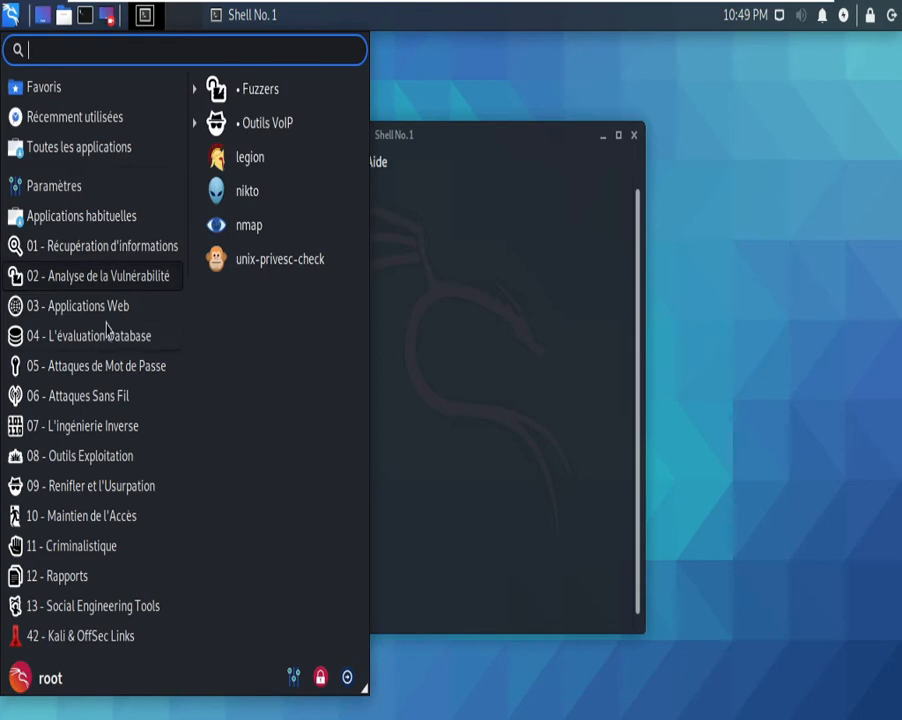
{"action": "left_click", "coordinate": [450, 326]}
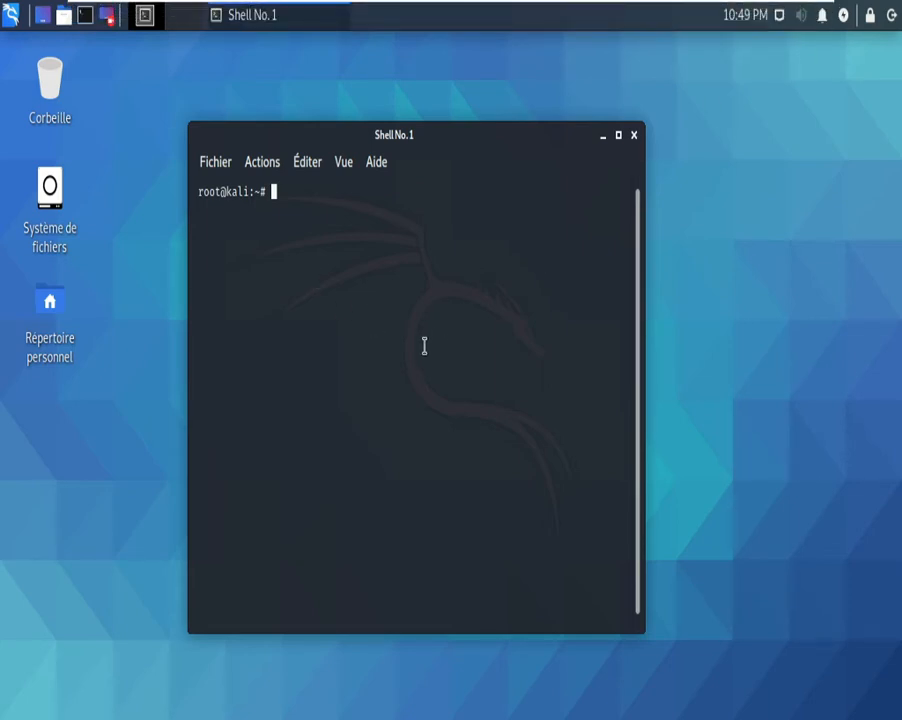
Step: Refresh the package lists by running apt update
{"action": "type", "text": "sudo"}
{"action": "type", "text": "apt-ge"}
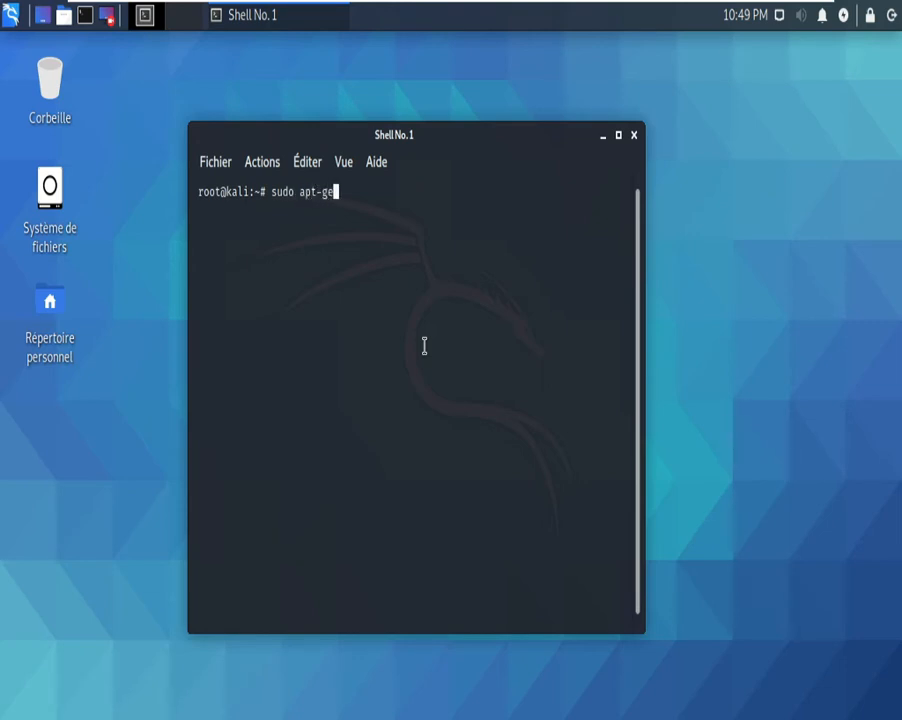
{"action": "key", "text": "BackSpace"}
{"action": "key", "text": "BackSpace"}
{"action": "key", "text": "BackSpace"}
{"action": "type", "text": "update"}
{"action": "key", "text": "Left"}
{"action": "key", "text": "Left"}
{"action": "key", "text": "Left"}
{"action": "key", "text": "Left"}
{"action": "key", "text": "Left"}
{"action": "key", "text": "Left"}
{"action": "key", "text": "BackSpace"}
{"action": "key", "text": "BackSpace"}
{"action": "key", "text": "BackSpace"}
{"action": "key", "text": "BackSpace"}
{"action": "key", "text": "BackSpace"}
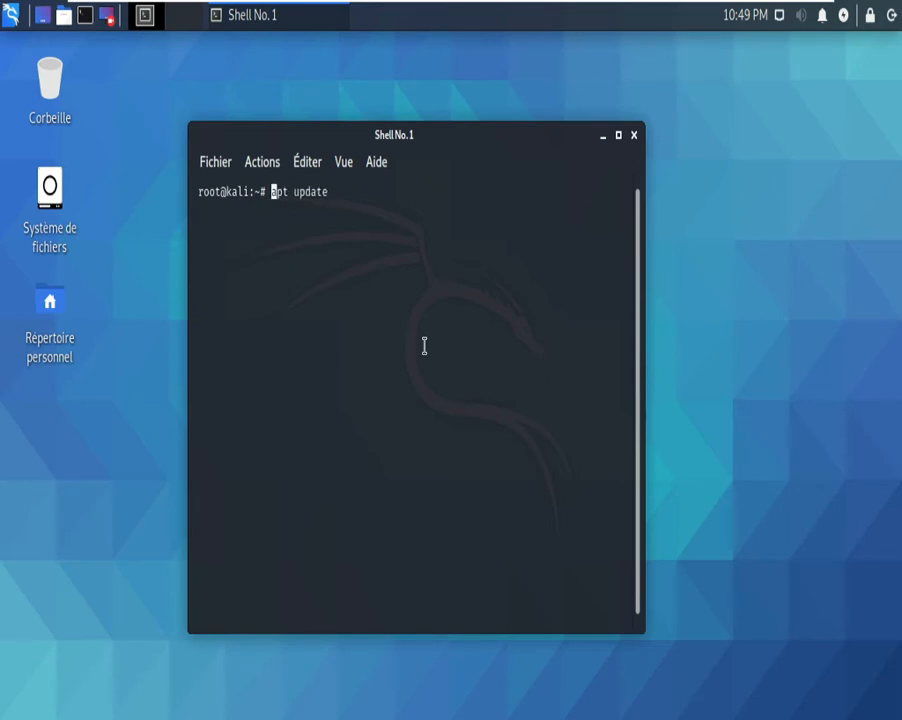
{"action": "key", "text": "End"}
{"action": "key", "text": "Return"}
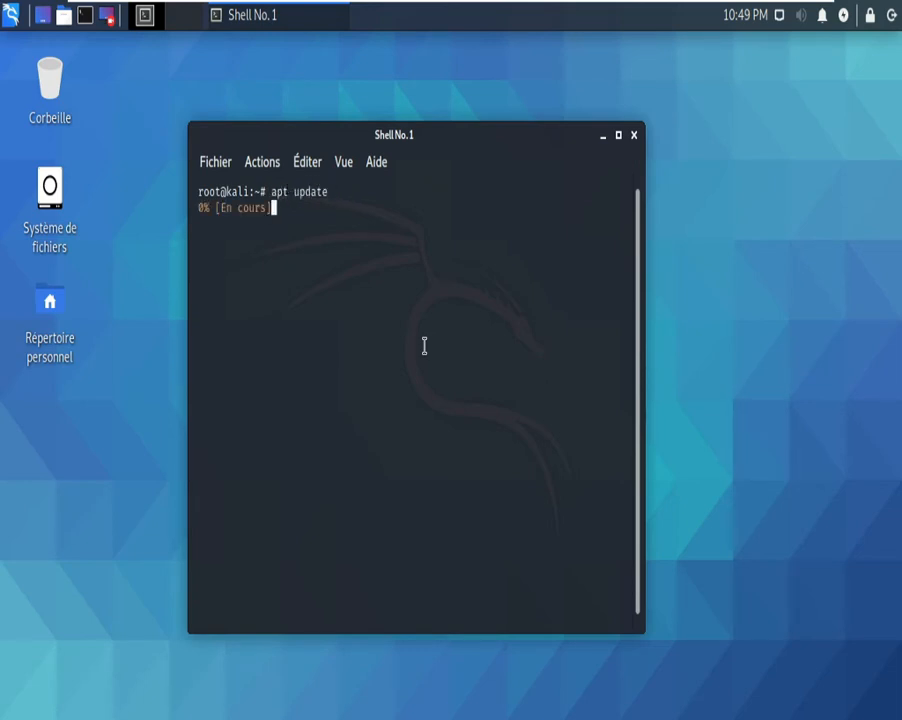
Step: Maximize the terminal, clear it, and start a zsh shell
{"action": "left_click", "coordinate": [618, 134]}
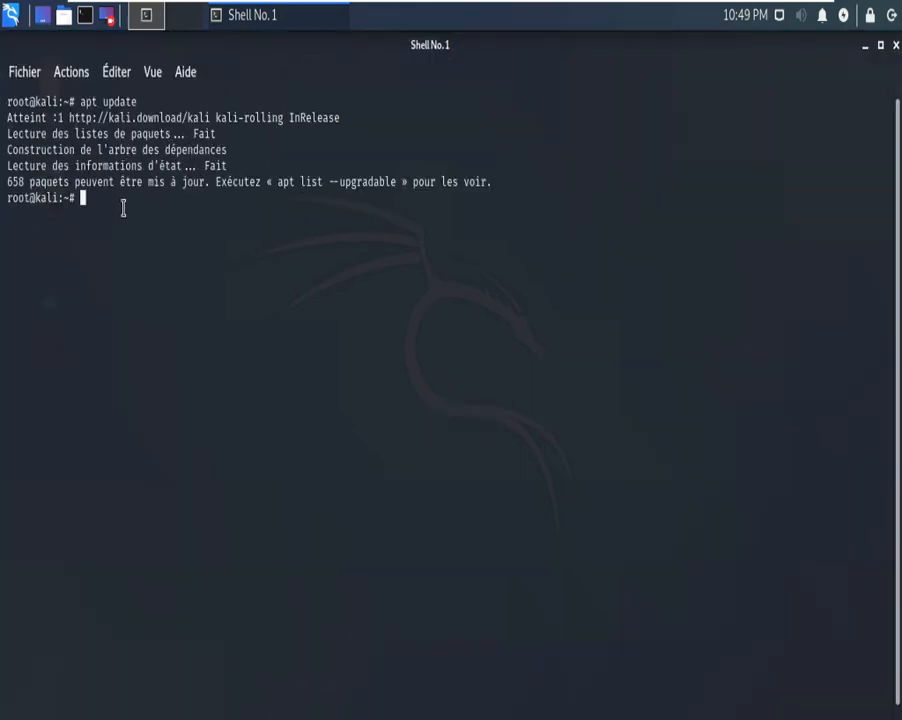
{"action": "type", "text": "clear"}
{"action": "key", "text": "Return"}
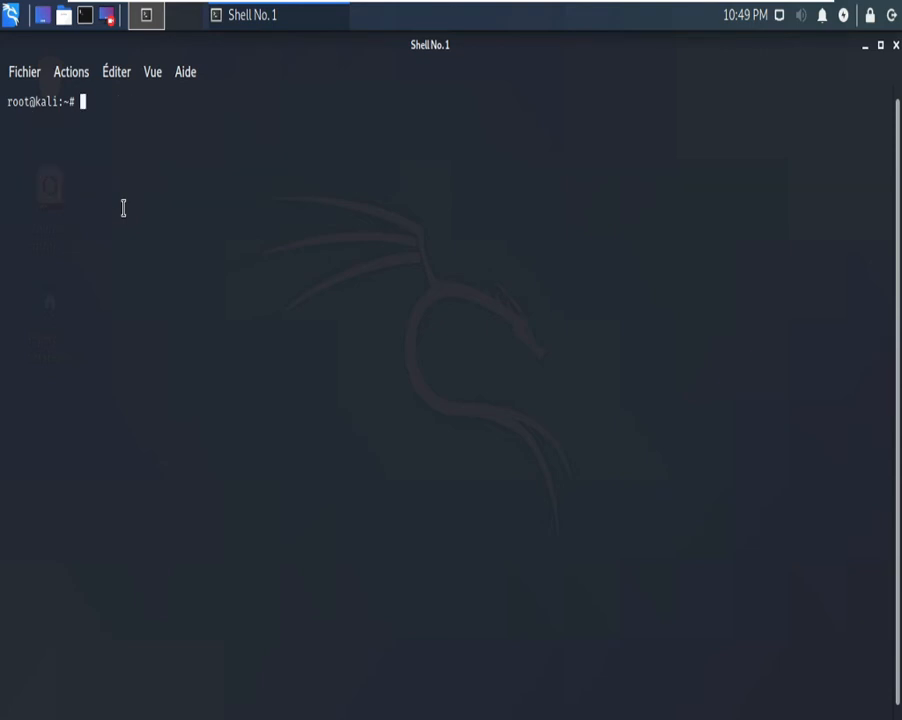
{"action": "type", "text": "zs"}
{"action": "key", "text": "BackSpace"}
{"action": "key", "text": "BackSpace"}
{"action": "type", "text": "zsh"}
{"action": "key", "text": "Return"}
Step: Clear the zsh screen and minimise the terminal to show the desktop
{"action": "type", "text": "clear"}
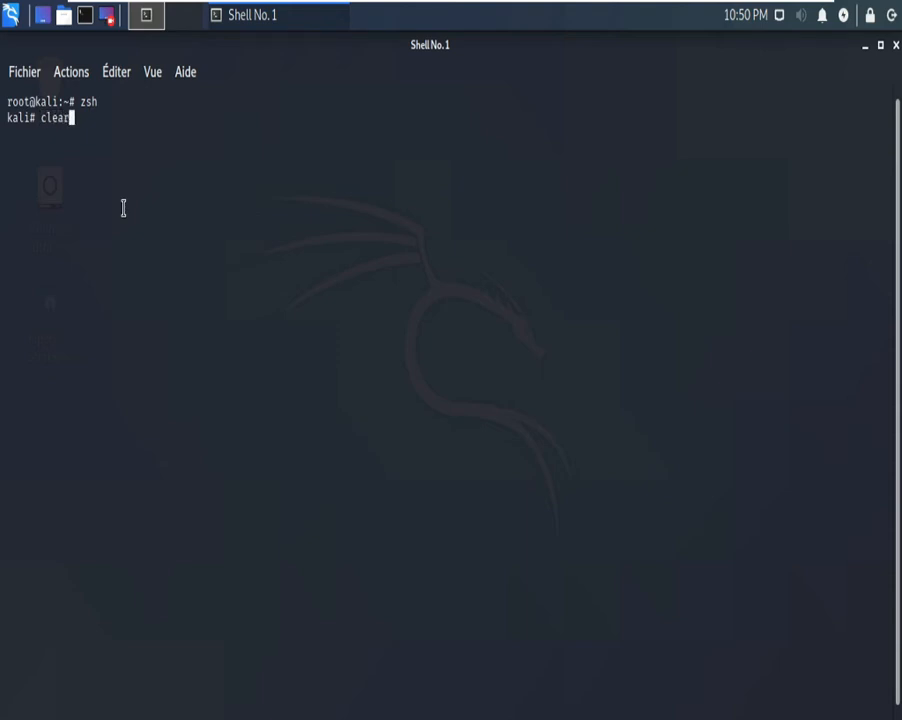
{"action": "key", "text": "Return"}
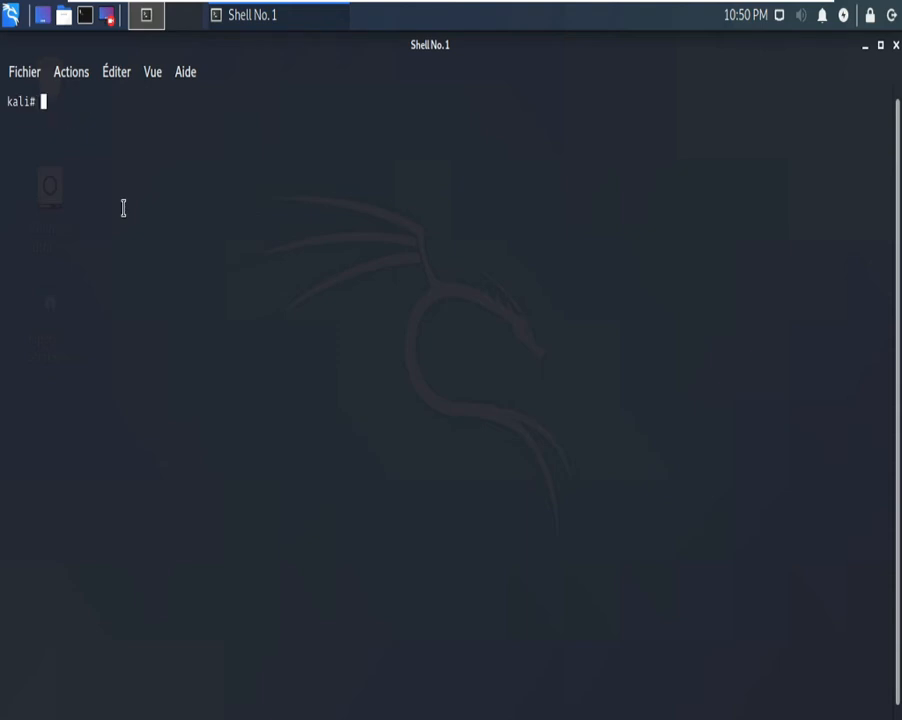
{"action": "left_click_drag", "start_coordinate": [75, 102], "coordinate": [830, 103]}
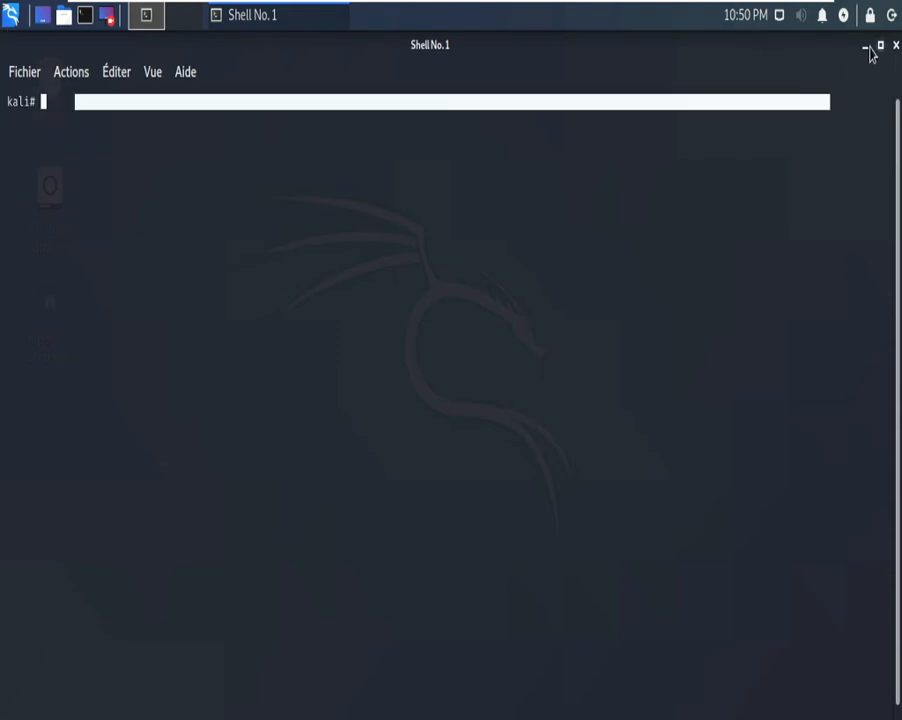
{"action": "left_click", "coordinate": [867, 48]}
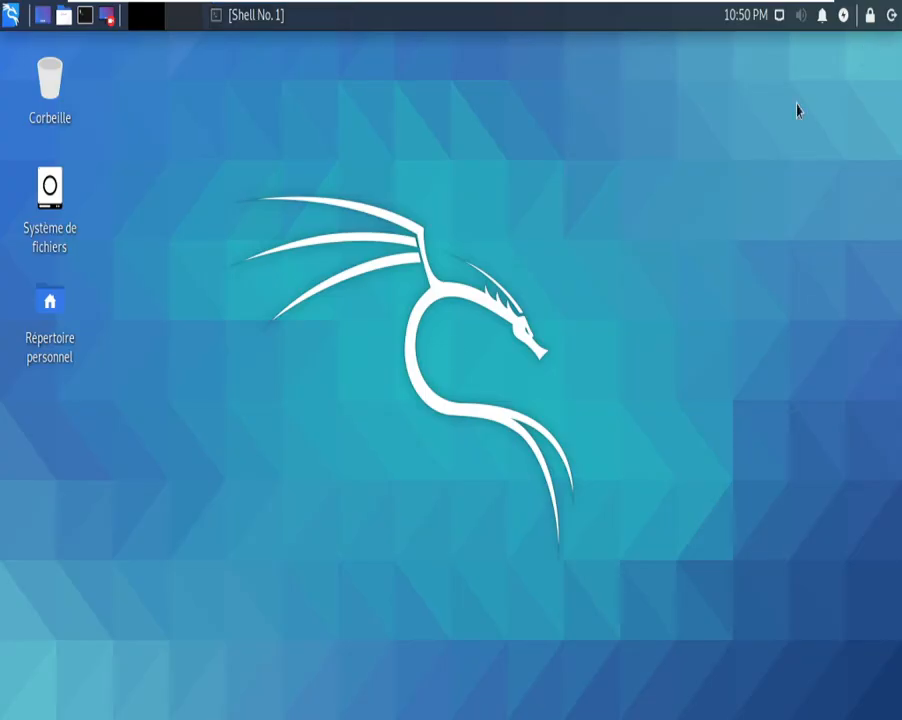
Step: Launch Firefox from the Applications > Internet menu
{"action": "left_click", "coordinate": [10, 18]}
{"action": "left_click", "coordinate": [120, 222]}
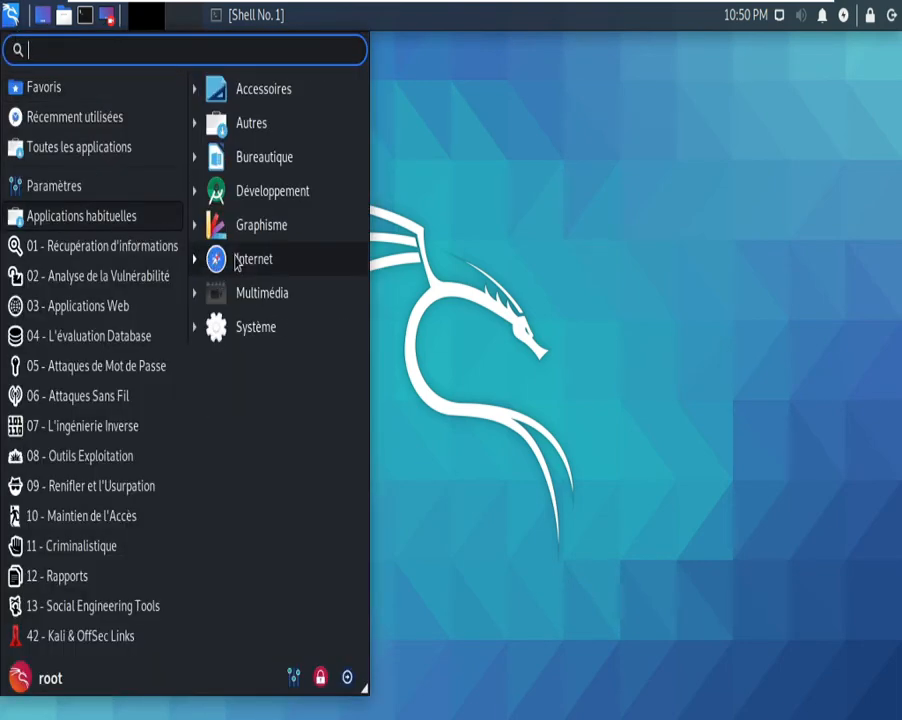
{"action": "left_click", "coordinate": [237, 262]}
{"action": "left_click", "coordinate": [252, 344]}
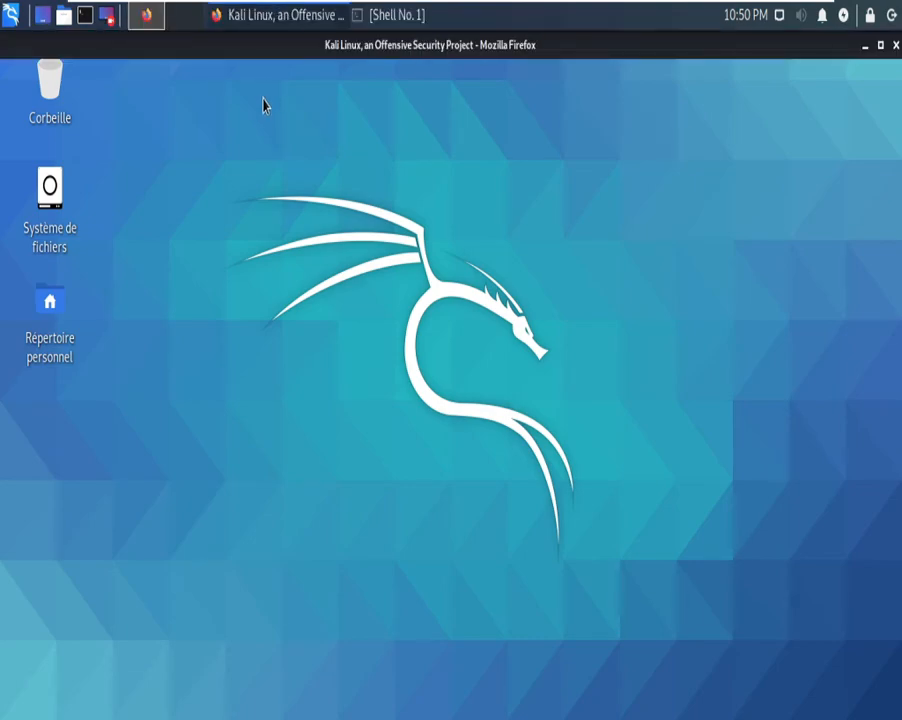
{"action": "scroll", "coordinate": [354, 265], "scroll_direction": "down", "scroll_amount": 5}
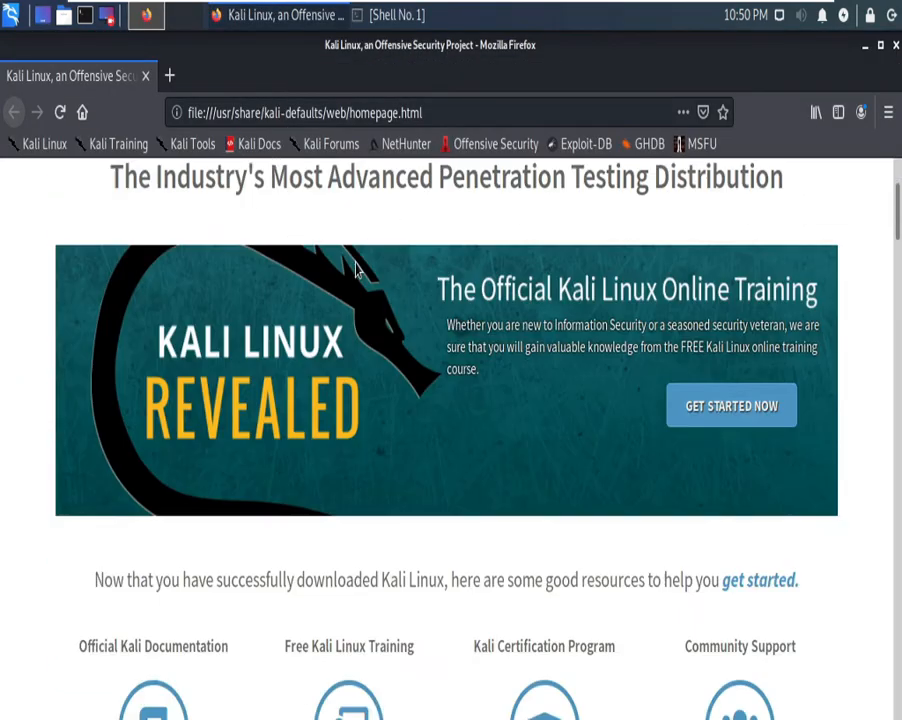
{"action": "scroll", "coordinate": [436, 365], "scroll_direction": "up", "scroll_amount": 5}
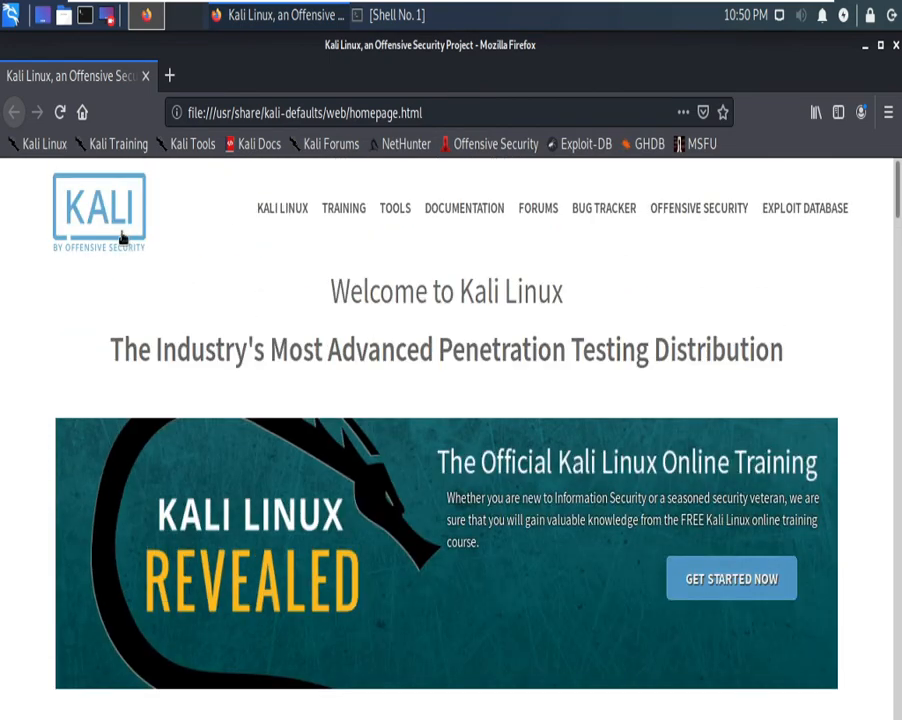
Step: Open the Kali website and its Kali 2020.3 release article
{"action": "left_click", "coordinate": [100, 219]}
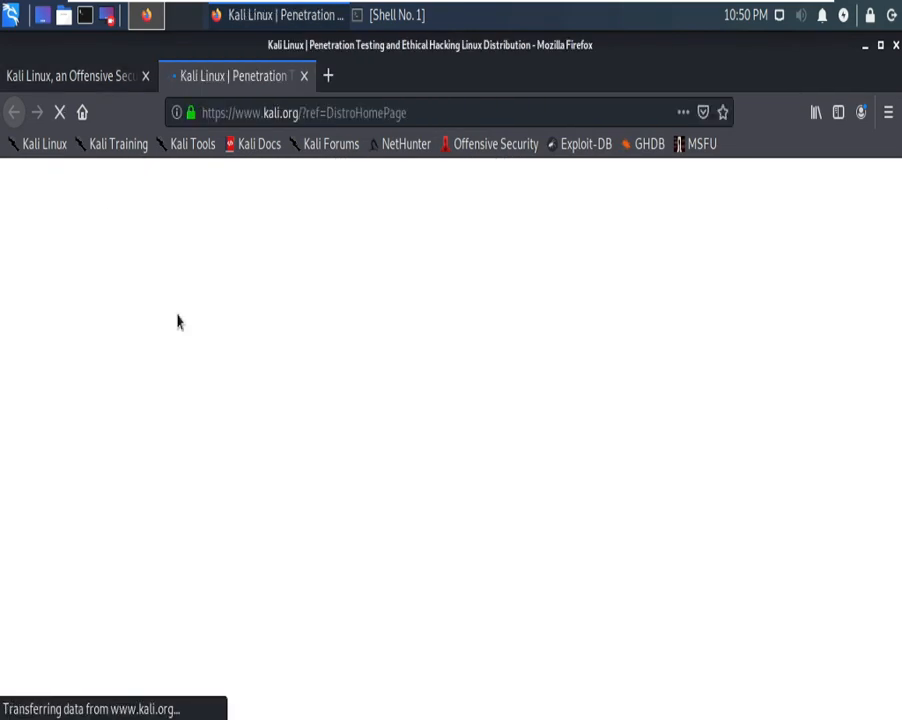
{"action": "scroll", "coordinate": [246, 360], "scroll_direction": "down", "scroll_amount": 3}
{"action": "left_click", "coordinate": [634, 566]}
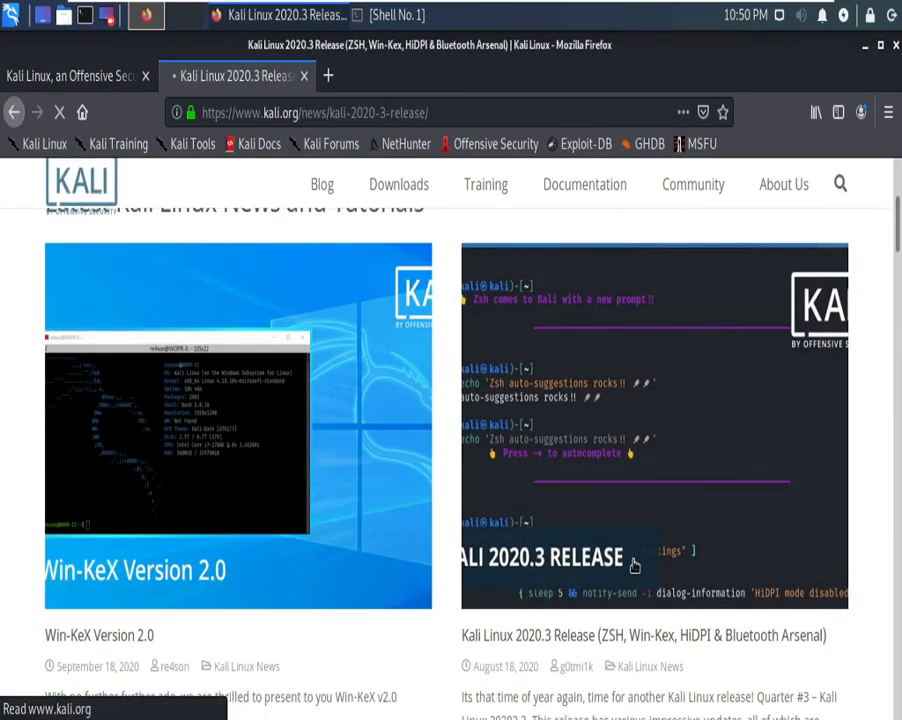
{"action": "scroll", "coordinate": [266, 512], "scroll_direction": "down", "scroll_amount": 15}
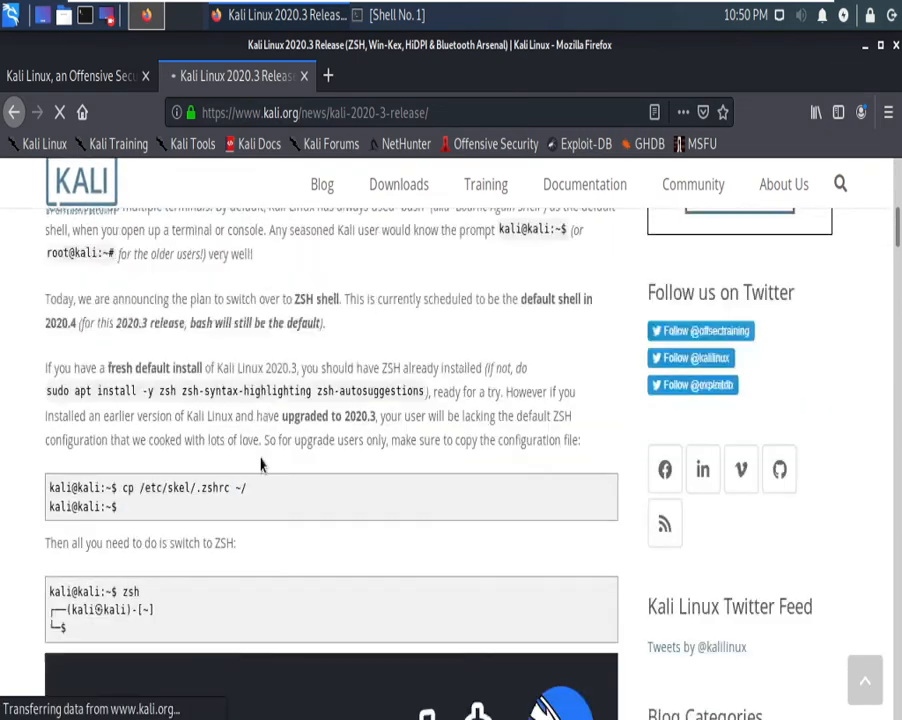
{"action": "scroll", "coordinate": [166, 384], "scroll_direction": "up", "scroll_amount": 5}
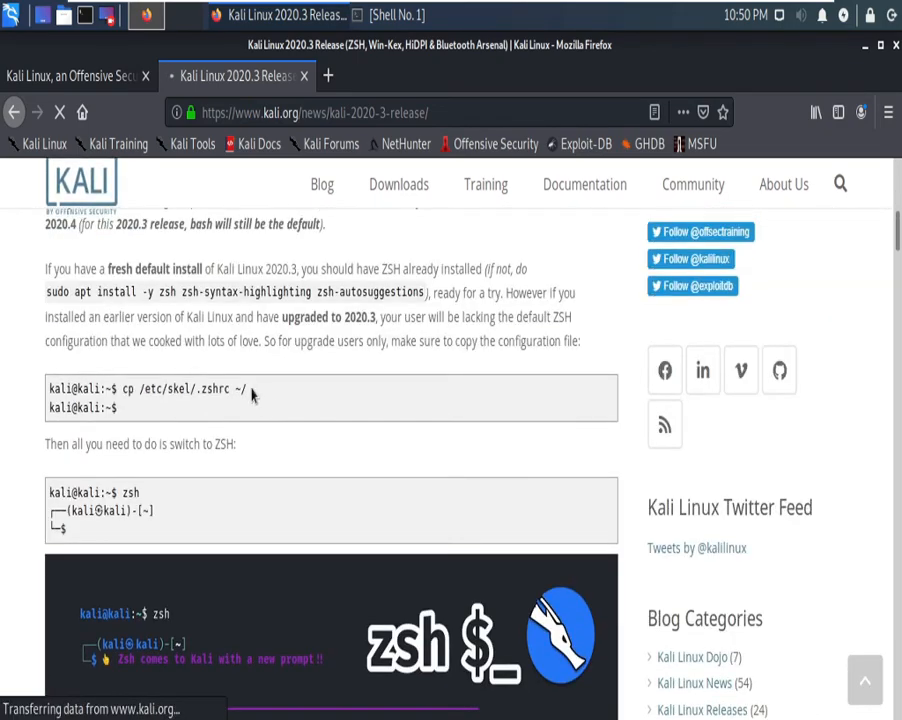
Step: Copy the article's cp /etc/skel/.zshrc ~/ command and bring the terminal back
{"action": "left_click_drag", "start_coordinate": [248, 389], "coordinate": [121, 390]}
{"action": "right_click", "coordinate": [128, 393]}
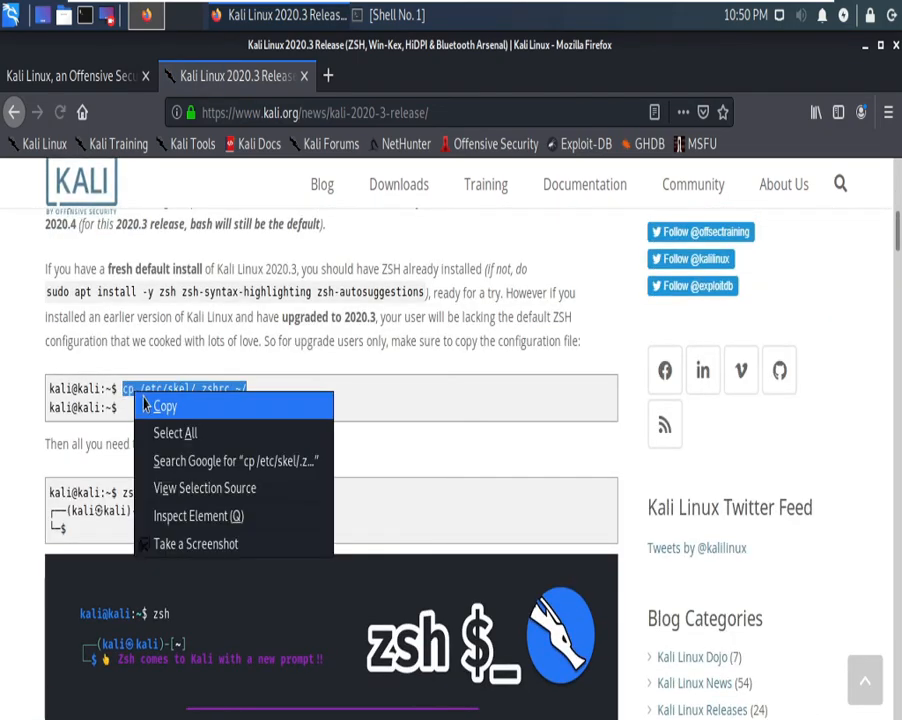
{"action": "left_click", "coordinate": [160, 403]}
{"action": "left_click", "coordinate": [385, 15]}
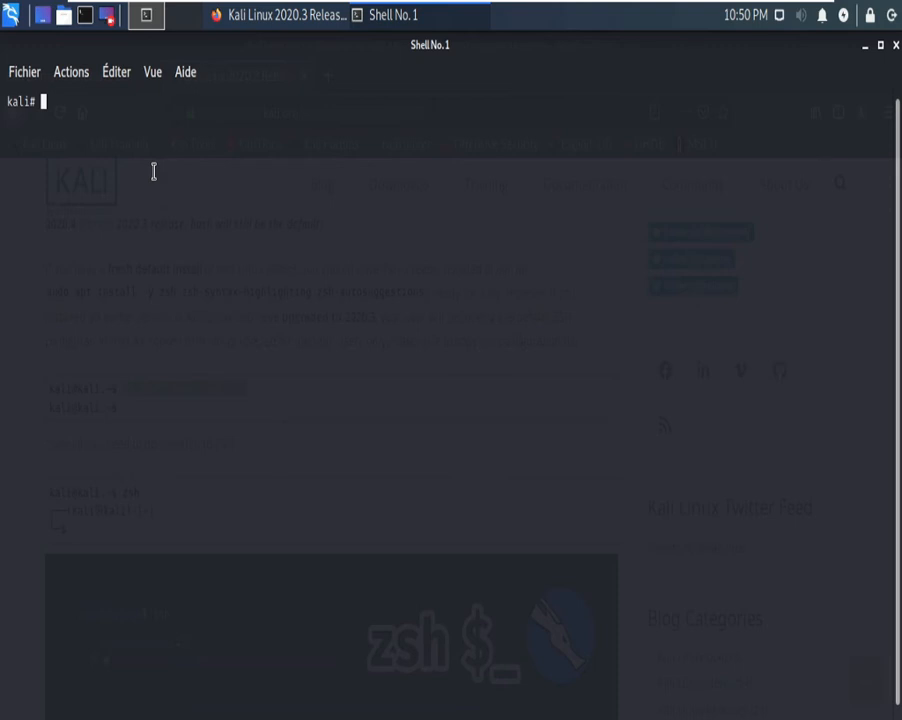
Step: Paste and run the .zshrc copy command in the terminal, then clear the output
{"action": "key", "text": "ctrl+shift+v"}
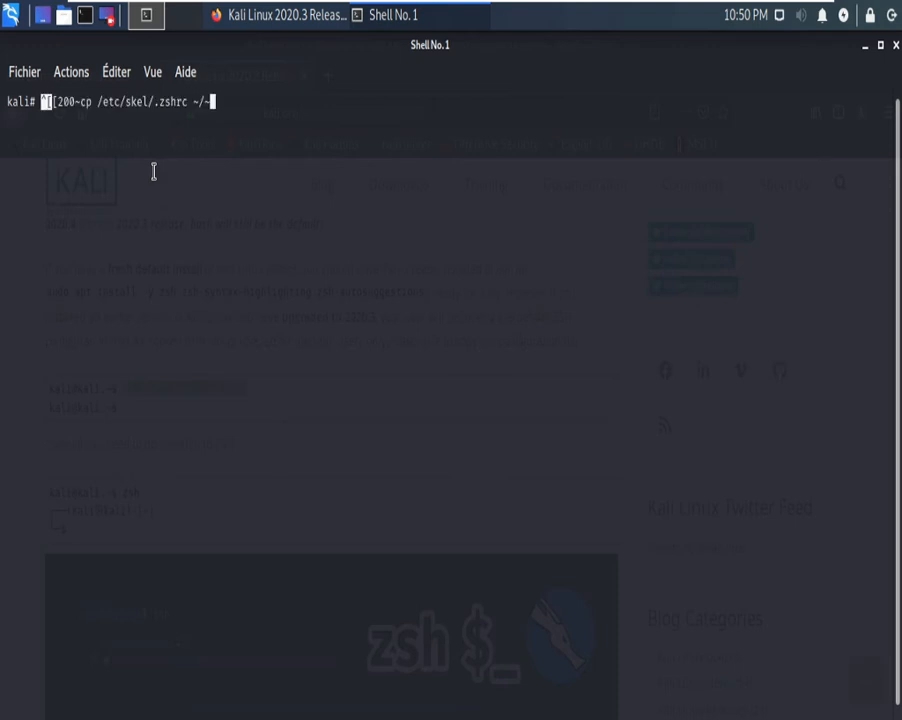
{"action": "key", "text": "BackSpace"}
{"action": "key", "text": "BackSpace"}
{"action": "key", "text": "BackSpace"}
{"action": "key", "text": "BackSpace"}
{"action": "key", "text": "BackSpace"}
{"action": "key", "text": "BackSpace"}
{"action": "key", "text": "BackSpace"}
{"action": "key", "text": "BackSpace"}
{"action": "key", "text": "BackSpace"}
{"action": "key", "text": "BackSpace"}
{"action": "key", "text": "BackSpace"}
{"action": "key", "text": "BackSpace"}
{"action": "key", "text": "BackSpace"}
{"action": "key", "text": "BackSpace"}
{"action": "key", "text": "BackSpace"}
{"action": "key", "text": "BackSpace"}
{"action": "key", "text": "BackSpace"}
{"action": "key", "text": "BackSpace"}
{"action": "key", "text": "BackSpace"}
{"action": "key", "text": "BackSpace"}
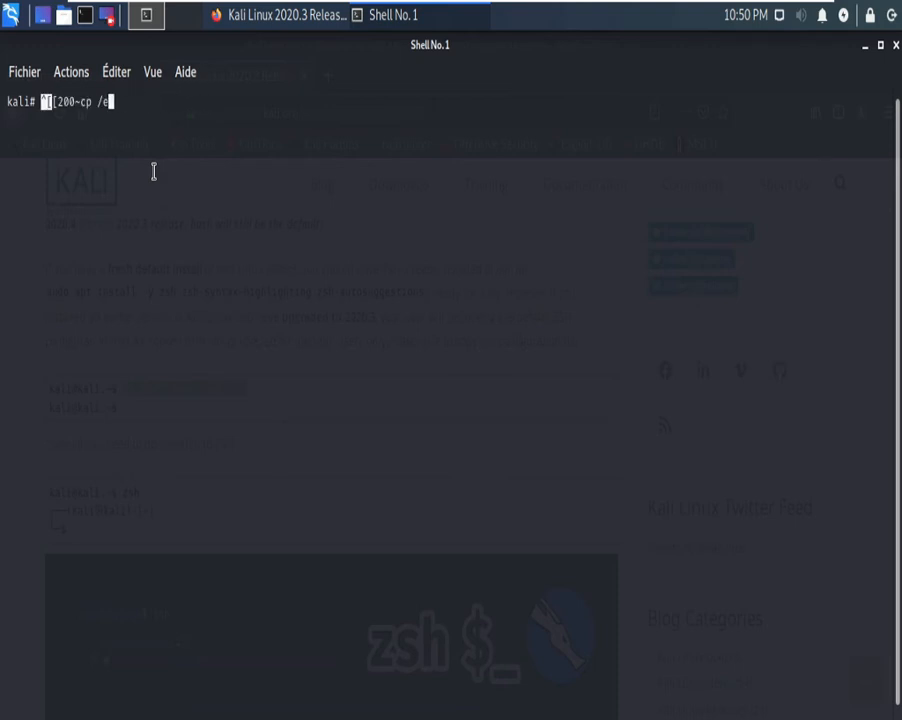
{"action": "key", "text": "BackSpace"}
{"action": "right_click", "coordinate": [153, 172]}
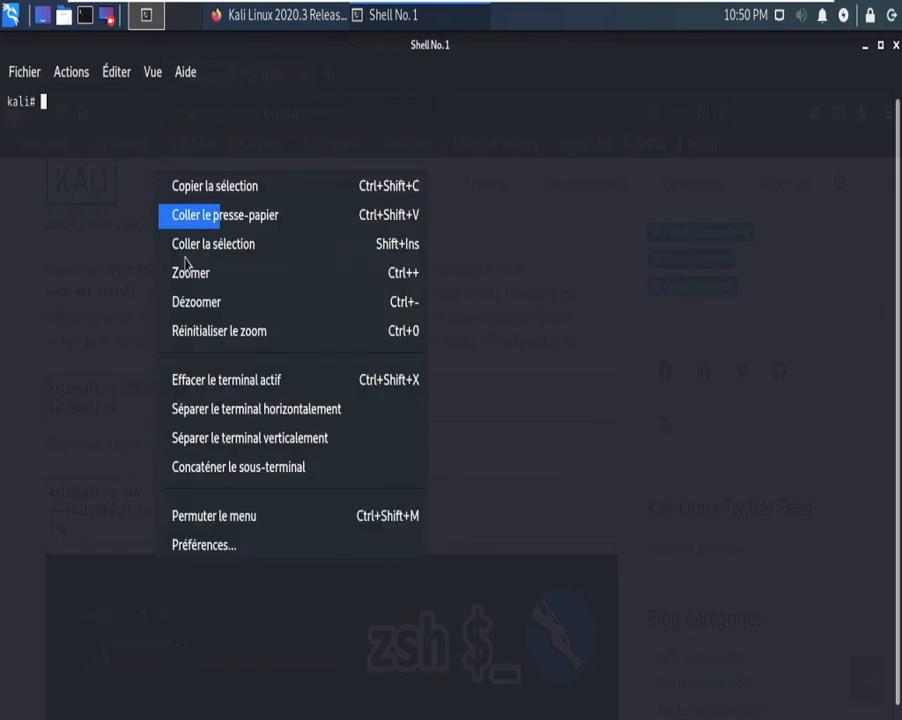
{"action": "left_click", "coordinate": [226, 208]}
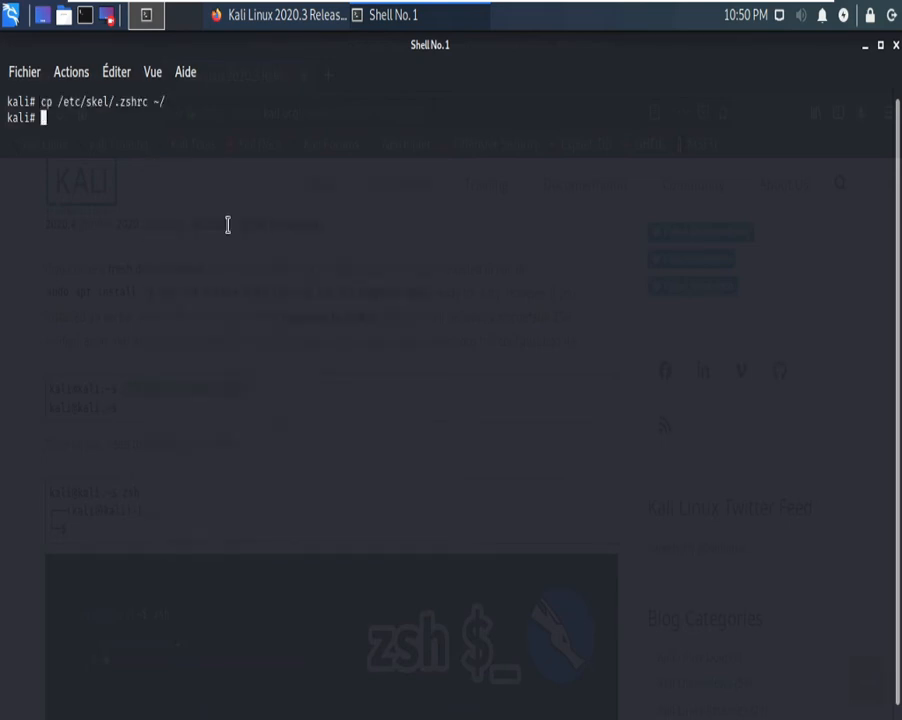
{"action": "type", "text": "lear"}
{"action": "key", "text": "Return"}
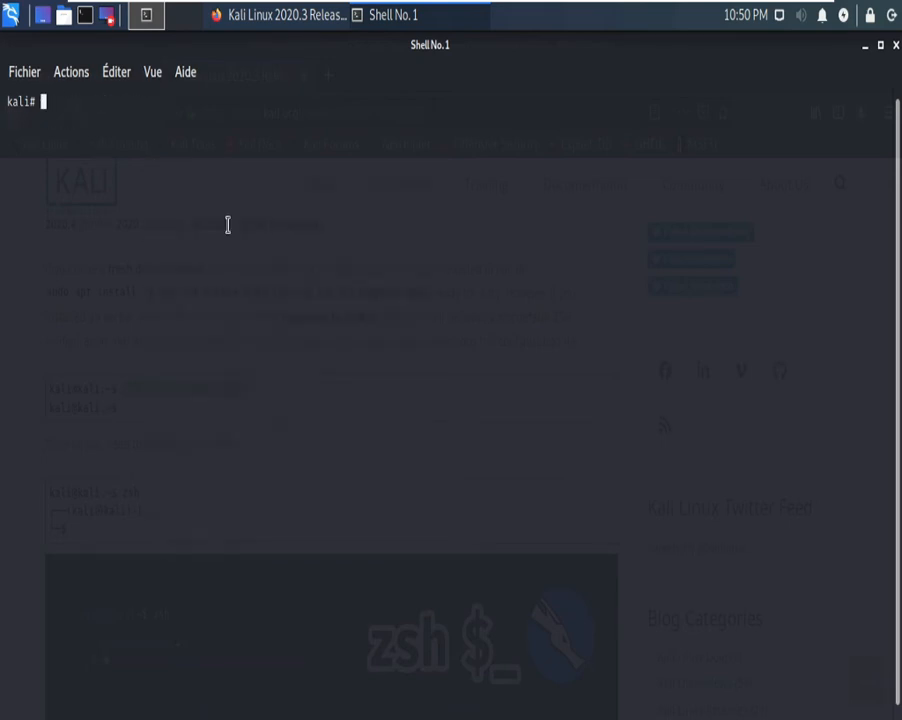
Step: Exit zsh to the root shell and restart zsh with the new configuration
{"action": "type", "text": "exit"}
{"action": "key", "text": "Return"}
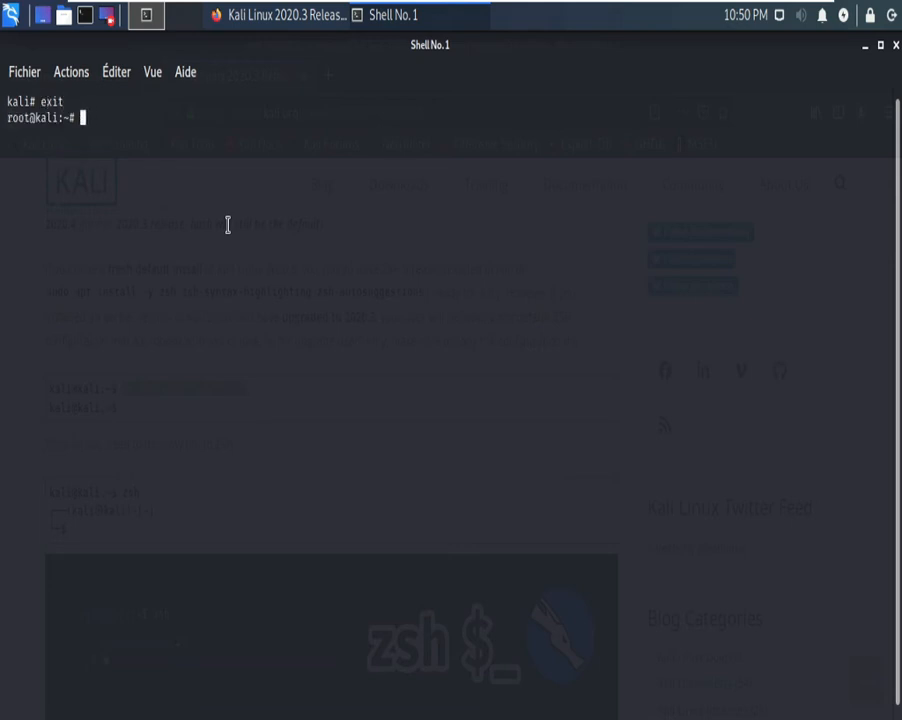
{"action": "type", "text": "zsh"}
{"action": "key", "text": "Return"}
Step: Run clear again so only an empty zsh prompt remains
{"action": "type", "text": "c"}
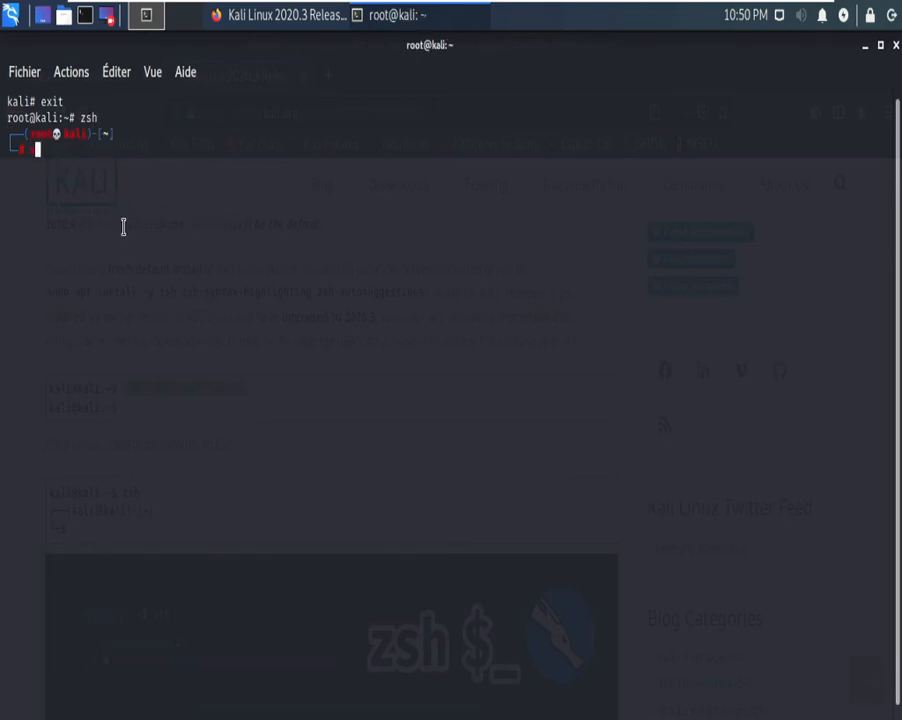
{"action": "type", "text": "lear"}
{"action": "key", "text": "Return"}
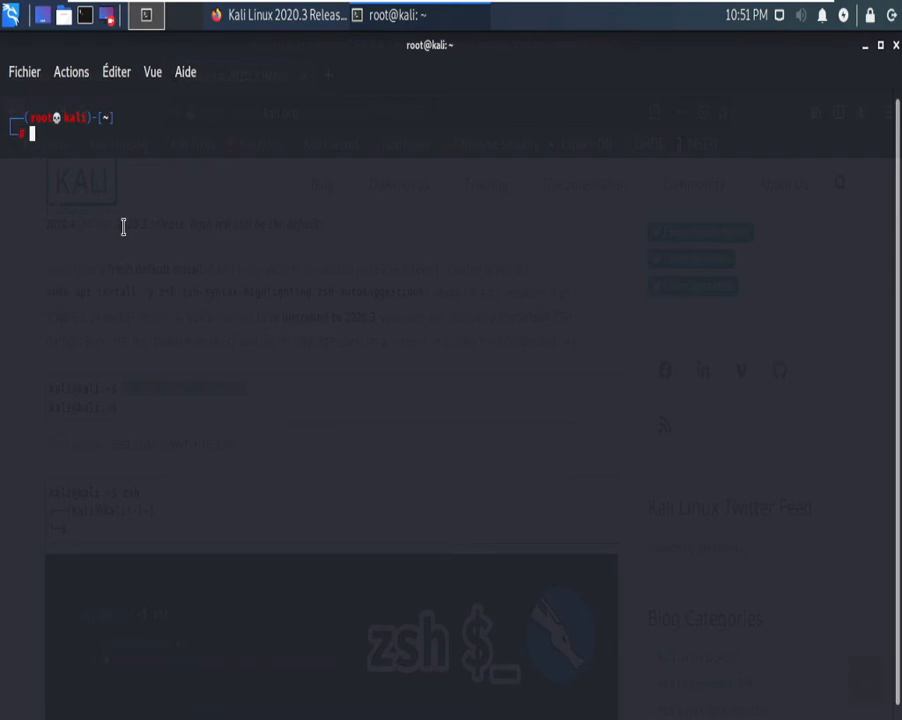
{"action": "type", "text": "c"}
{"action": "key", "text": "BackSpace"}
{"action": "type", "text": "clear"}
{"action": "key", "text": "Return"}
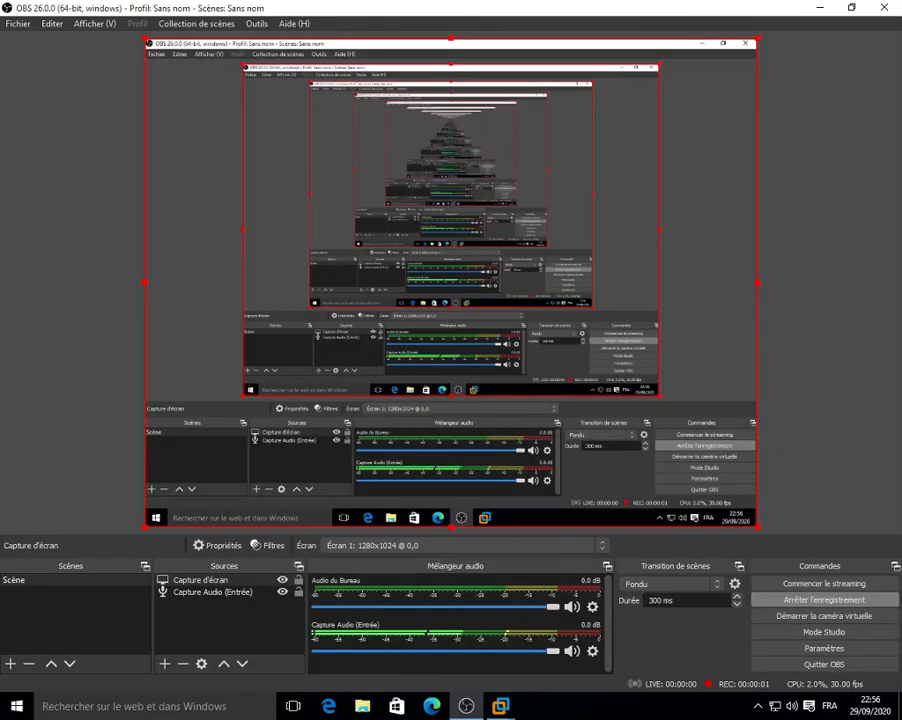
Step: Switch to the full-screen Kali VM and launch Firefox ESR from Applications habituelles > Internet
{"action": "mouse_move", "coordinate": [500, 706]}
{"action": "left_click", "coordinate": [574, 615]}
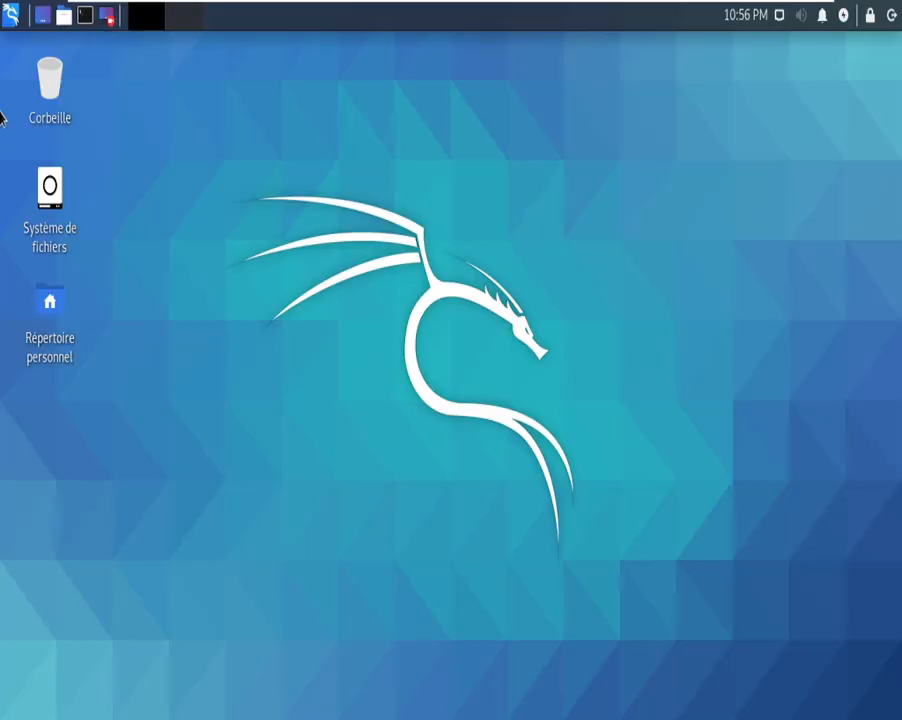
{"action": "left_click", "coordinate": [10, 13]}
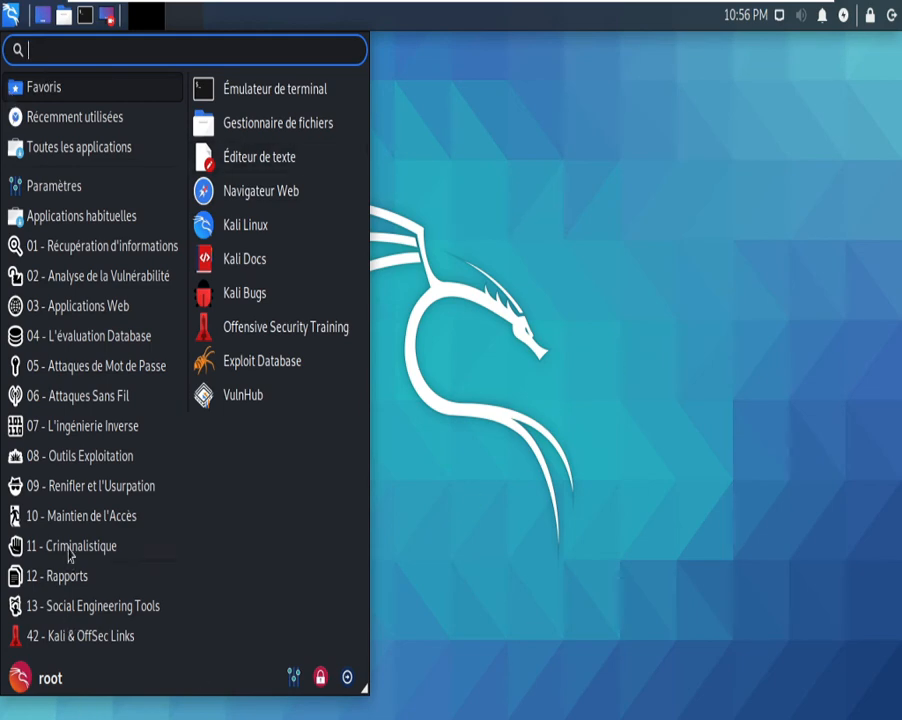
{"action": "left_click", "coordinate": [97, 222]}
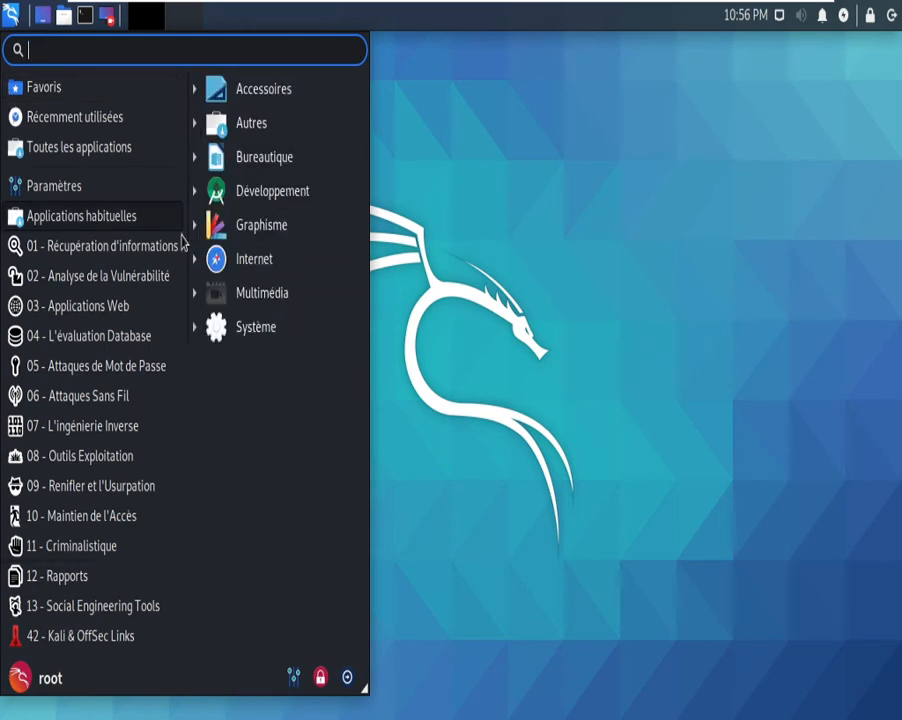
{"action": "left_click", "coordinate": [240, 259]}
{"action": "left_click", "coordinate": [264, 325]}
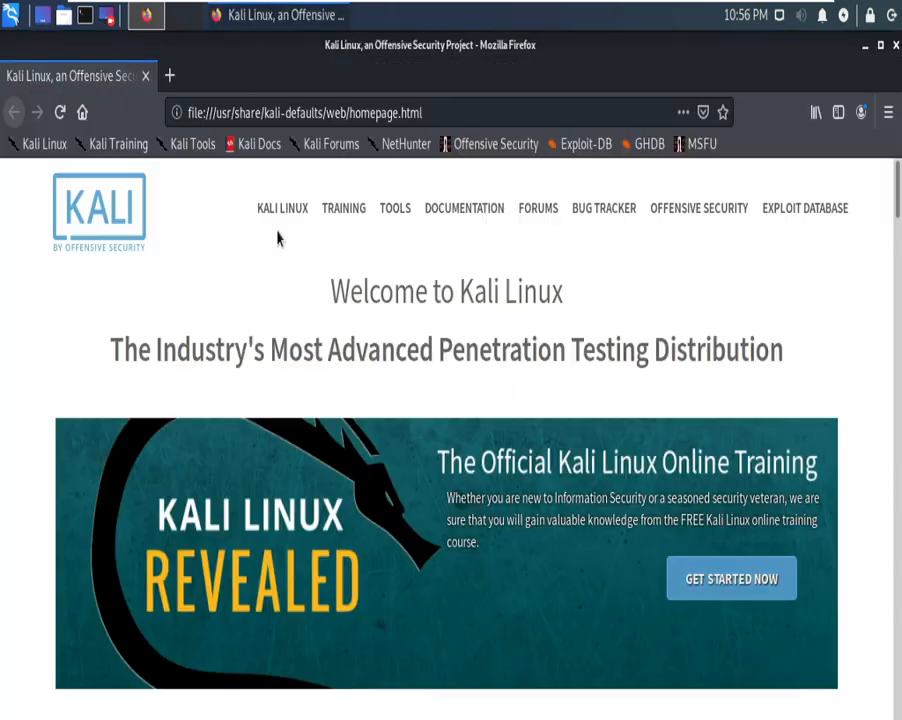
Step: In a new tab, go to YouTube, search for the channel and open its page
{"action": "left_click", "coordinate": [167, 80]}
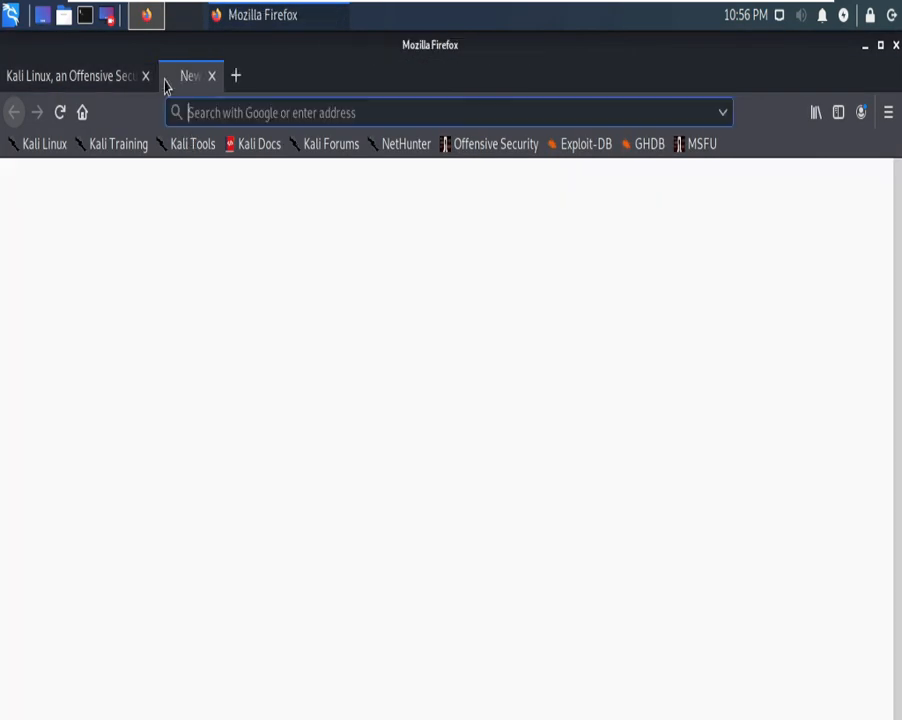
{"action": "left_click", "coordinate": [141, 480]}
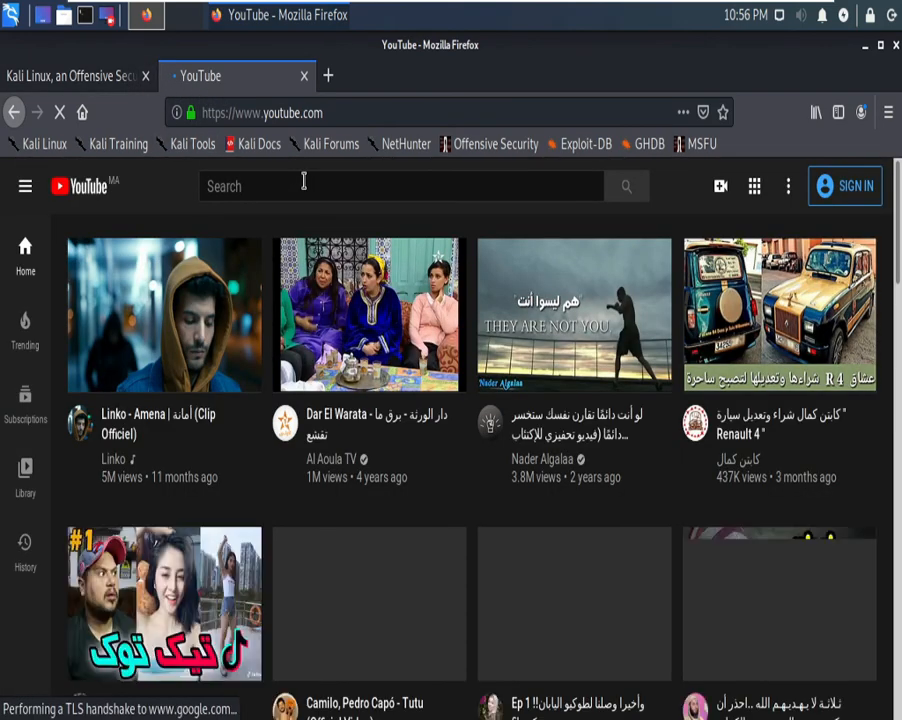
{"action": "left_click", "coordinate": [304, 183]}
{"action": "type", "text": "tut"}
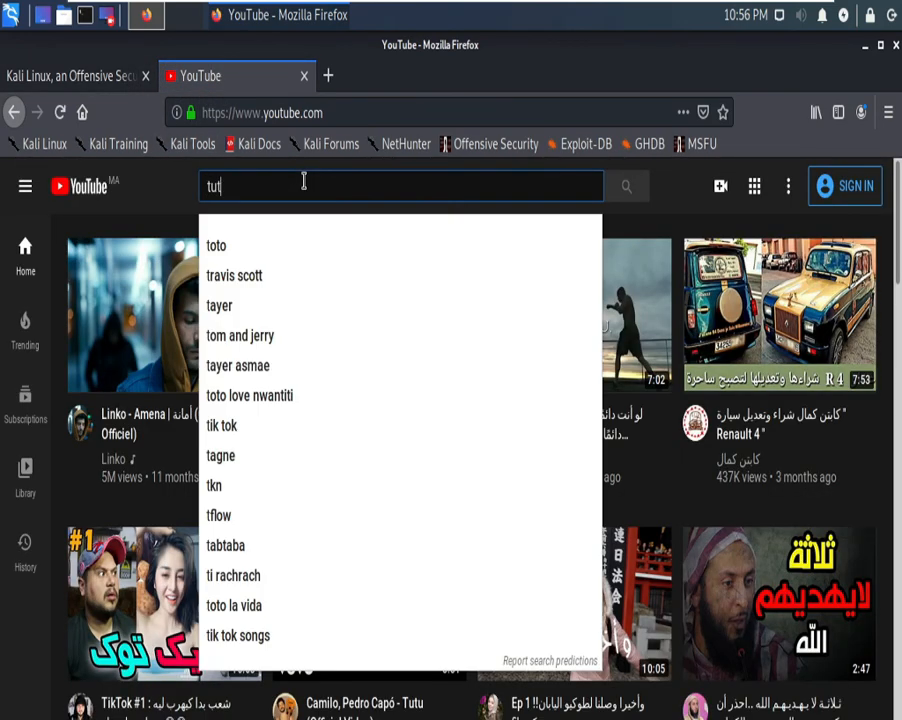
{"action": "type", "text": "u ami"}
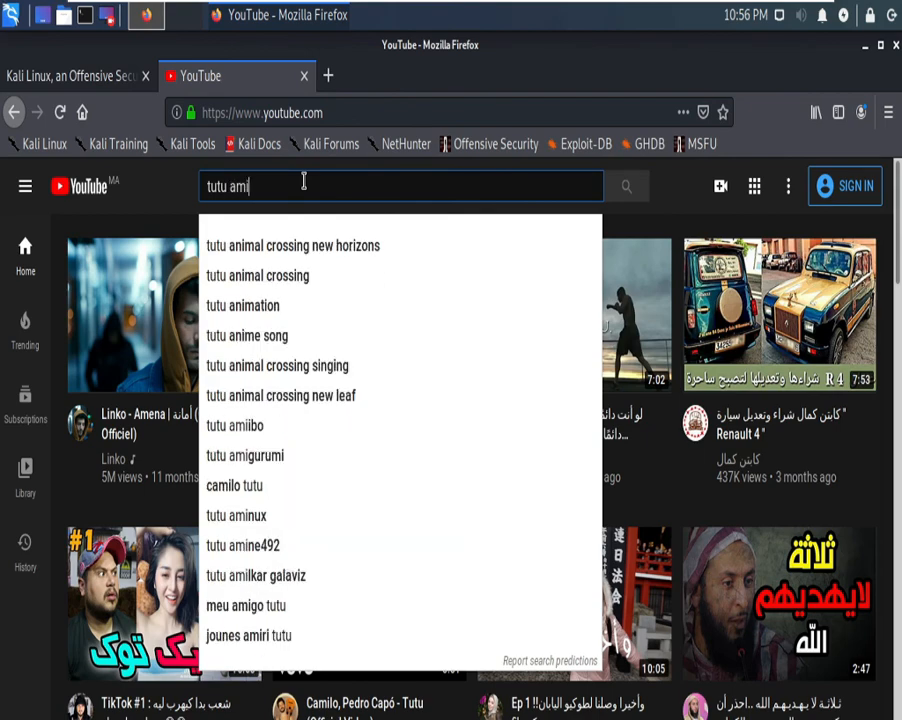
{"action": "type", "text": "ne"}
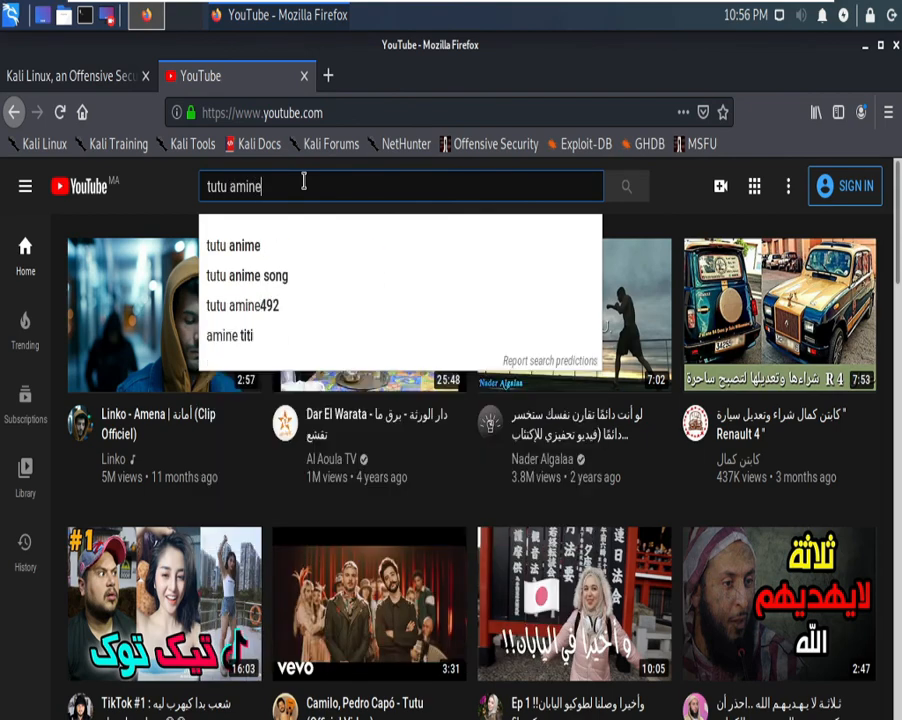
{"action": "left_click", "coordinate": [244, 310]}
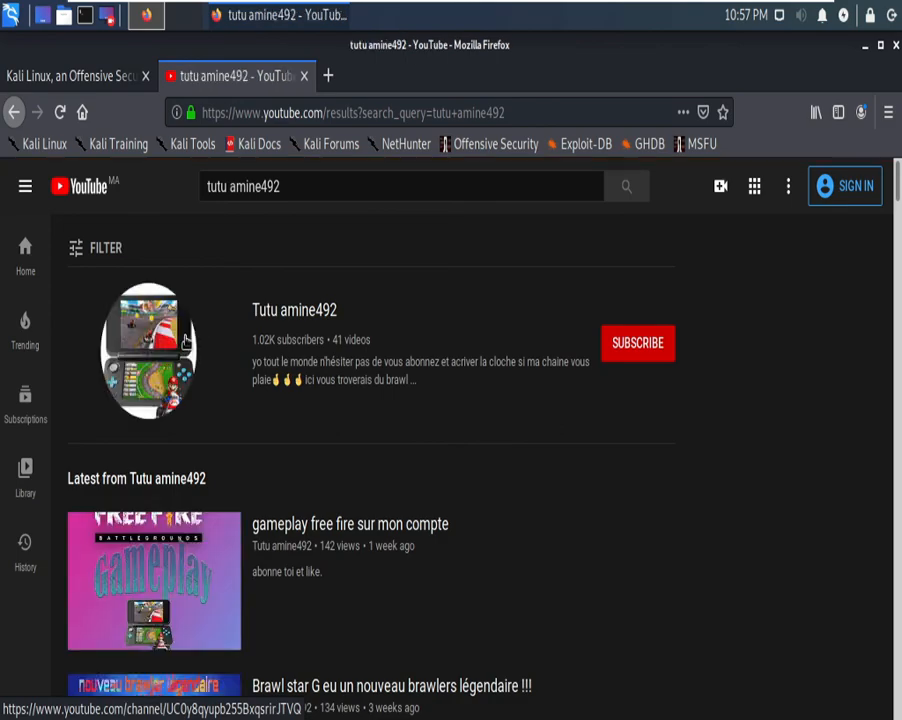
{"action": "left_click", "coordinate": [185, 340]}
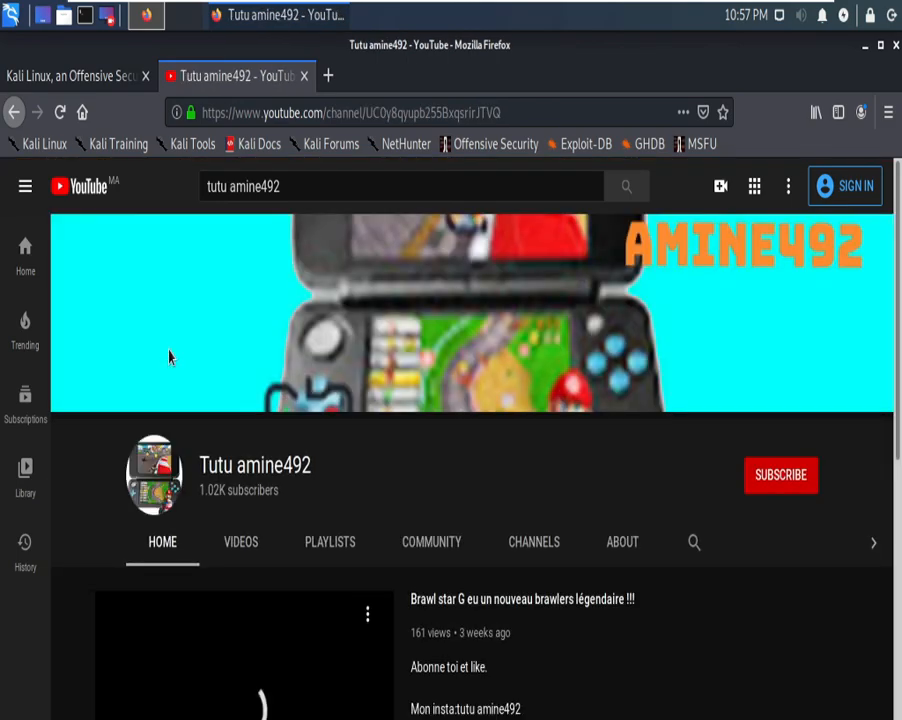
Step: Play and pause the 'gameplay free fire sur mon compte' video, close the tab and minimize Firefox
{"action": "scroll", "coordinate": [238, 540], "scroll_direction": "down", "scroll_amount": 3}
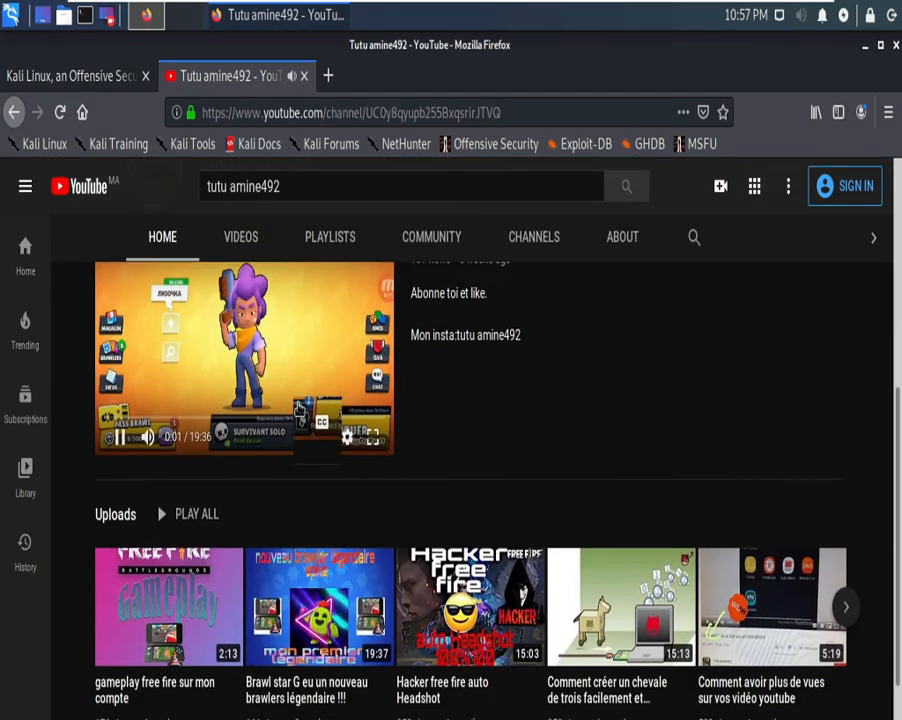
{"action": "scroll", "coordinate": [264, 228], "scroll_direction": "up", "scroll_amount": 3}
{"action": "left_click", "coordinate": [252, 315]}
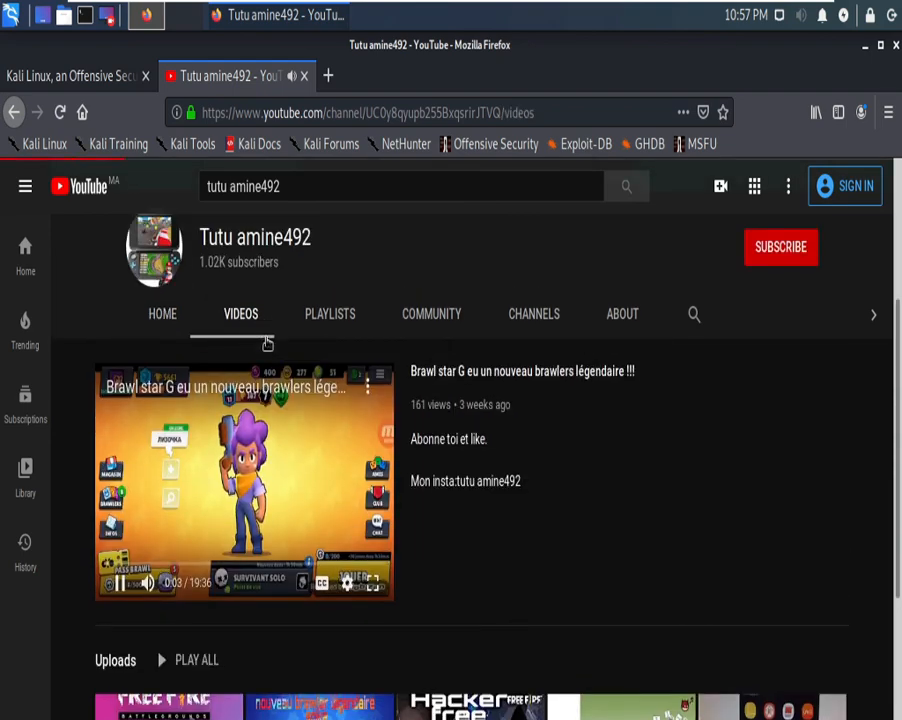
{"action": "scroll", "coordinate": [250, 520], "scroll_direction": "down", "scroll_amount": 2}
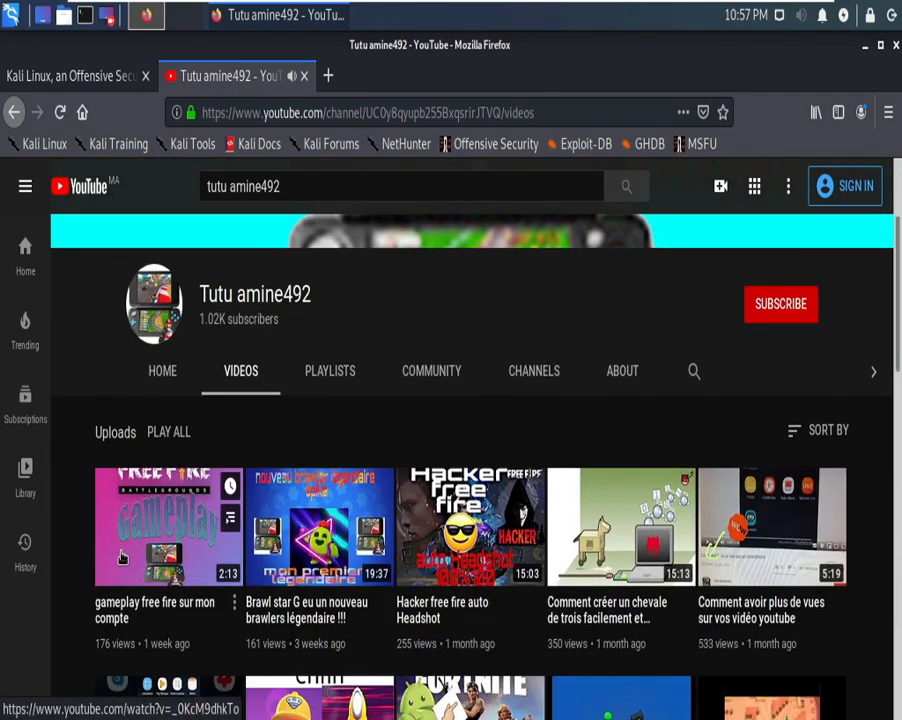
{"action": "left_click", "coordinate": [119, 564]}
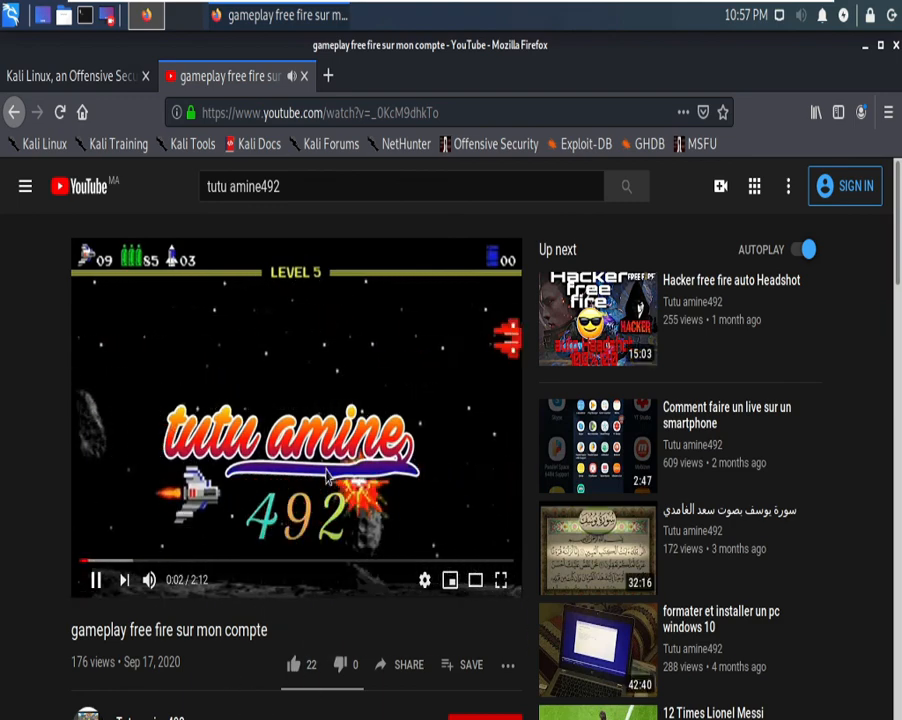
{"action": "left_click", "coordinate": [345, 437]}
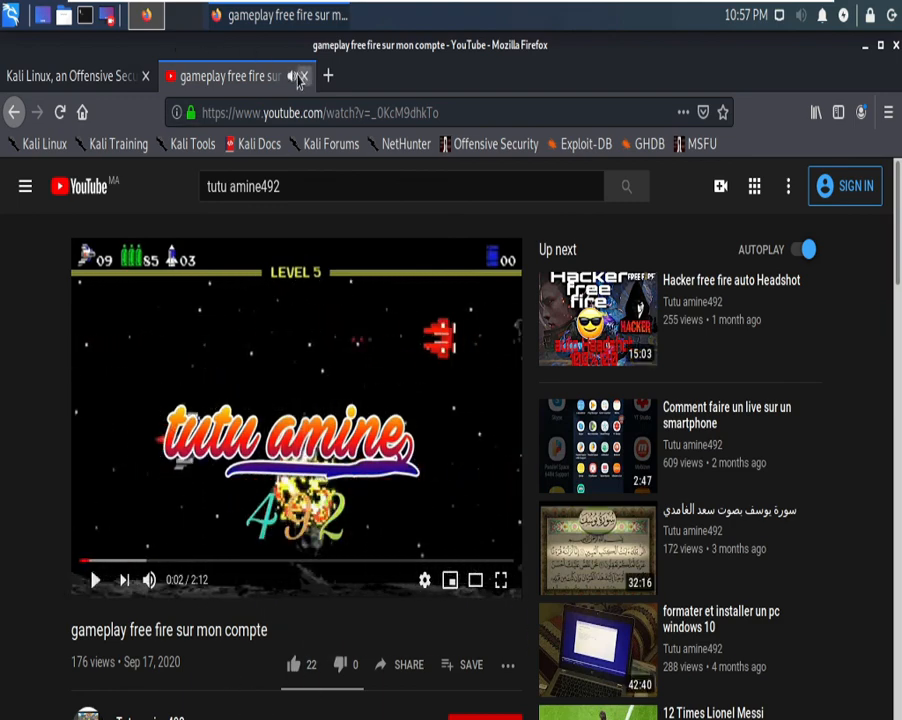
{"action": "left_click", "coordinate": [303, 76]}
{"action": "left_click", "coordinate": [865, 45]}
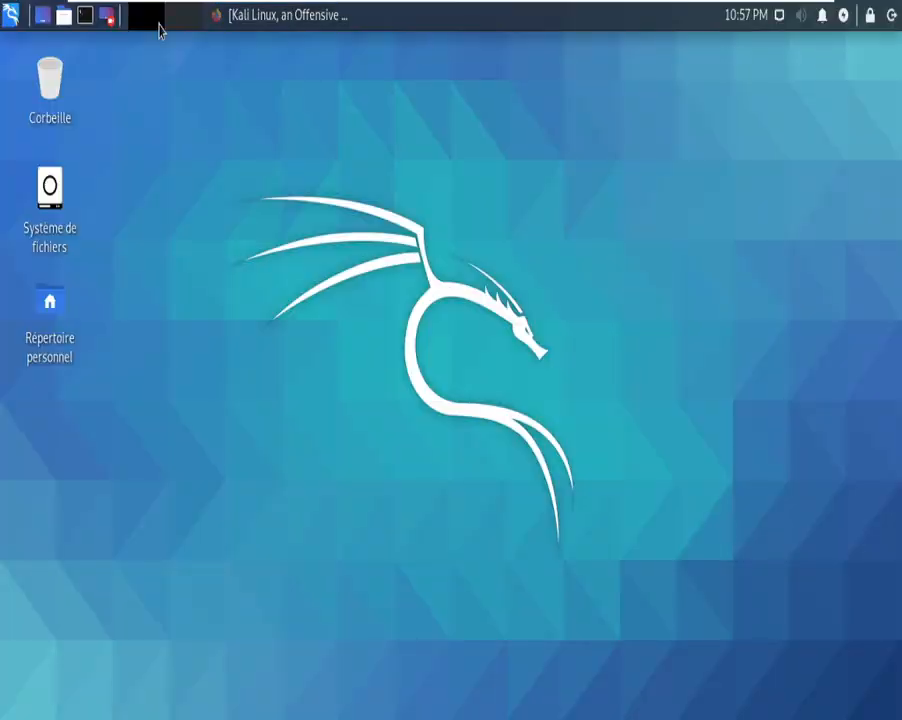
Step: Open a new terminal, start zsh and clear the screen
{"action": "left_click", "coordinate": [85, 15]}
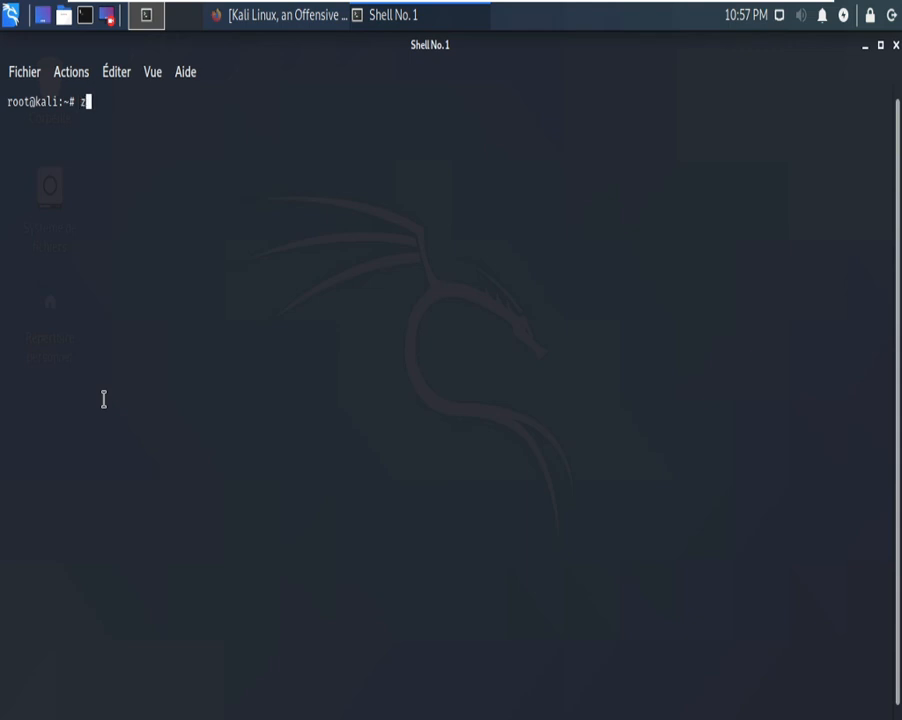
{"action": "type", "text": "zsh"}
{"action": "key", "text": "Return"}
{"action": "type", "text": "c"}
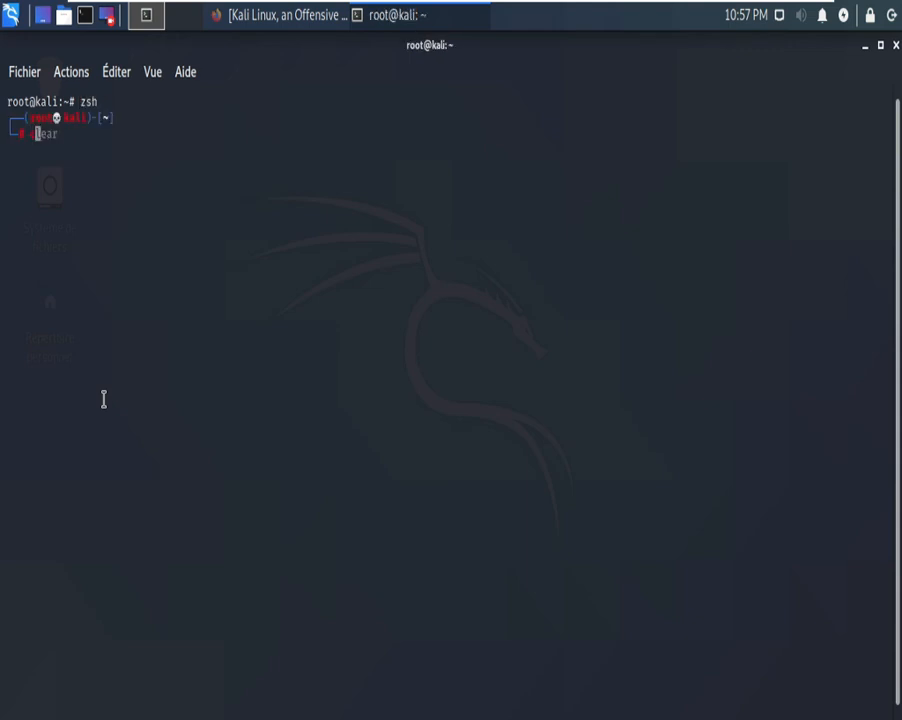
{"action": "type", "text": "lear"}
{"action": "key", "text": "Return"}
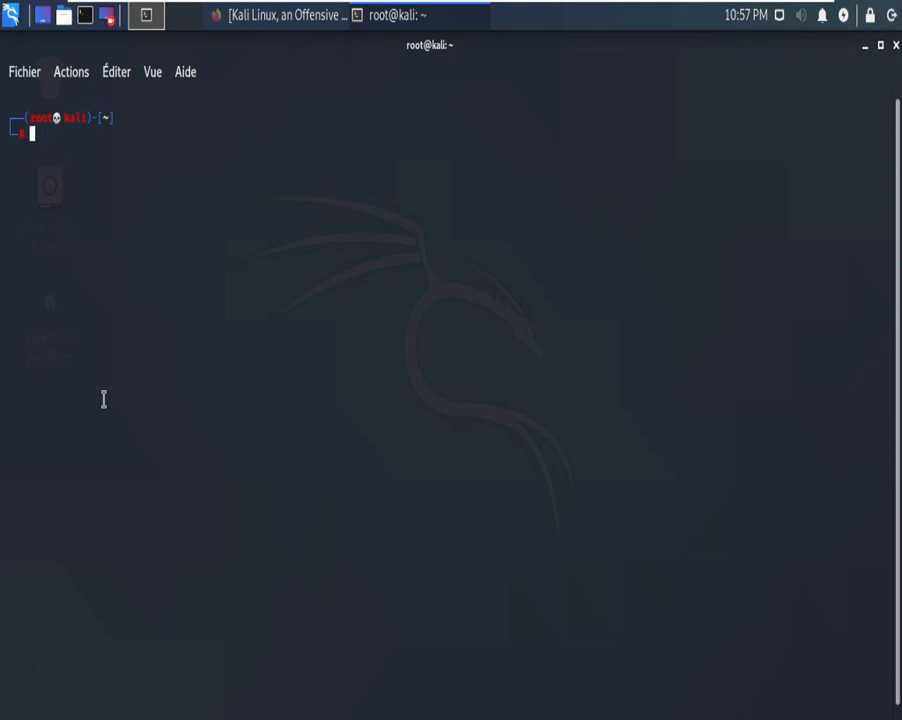
Step: Run apt update, which reports 658 upgradable packages
{"action": "type", "text": "apt"}
{"action": "key", "text": "Right"}
{"action": "key", "text": "Return"}
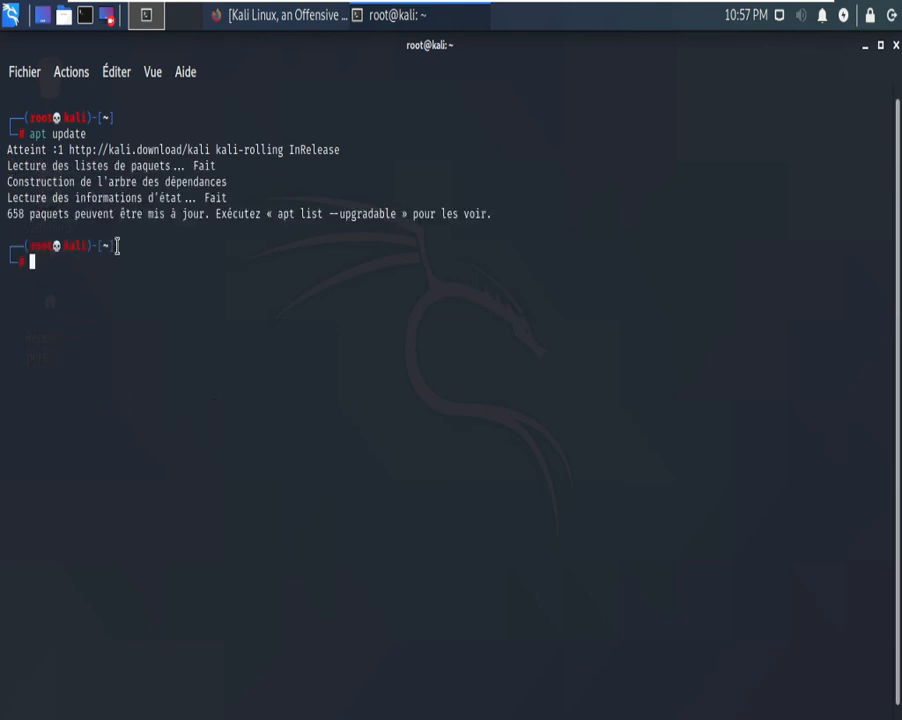
Step: Run apt upgrade and confirm the 631 upgrades and 54 new installs so downloads begin
{"action": "type", "text": "a"}
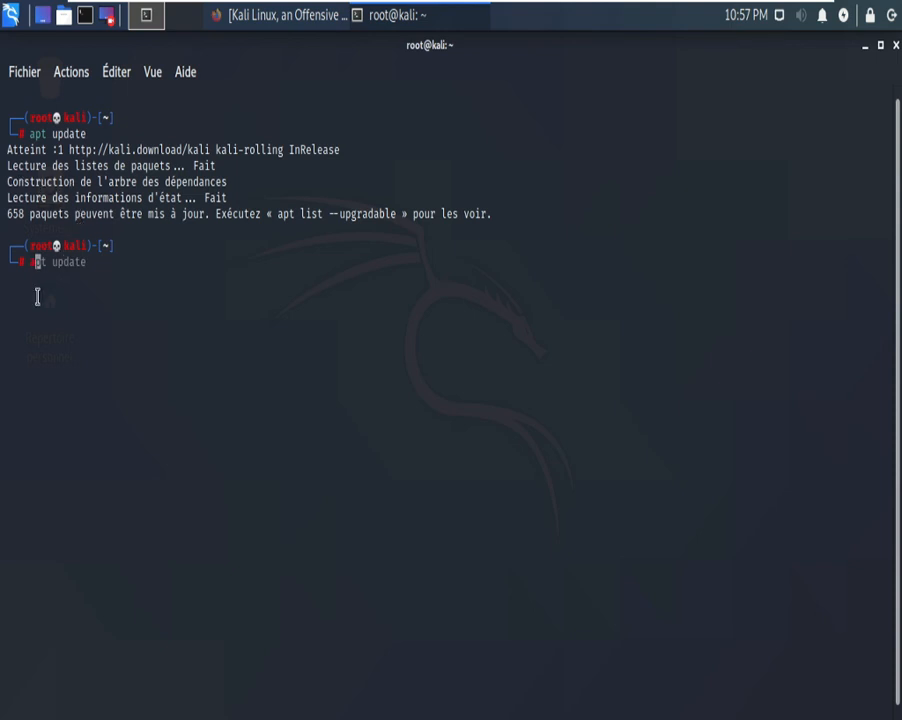
{"action": "type", "text": "pt upgrade"}
{"action": "key", "text": "BackSpace"}
{"action": "key", "text": "BackSpace"}
{"action": "key", "text": "BackSpace"}
{"action": "key", "text": "BackSpace"}
{"action": "type", "text": "rade"}
{"action": "key", "text": "Return"}
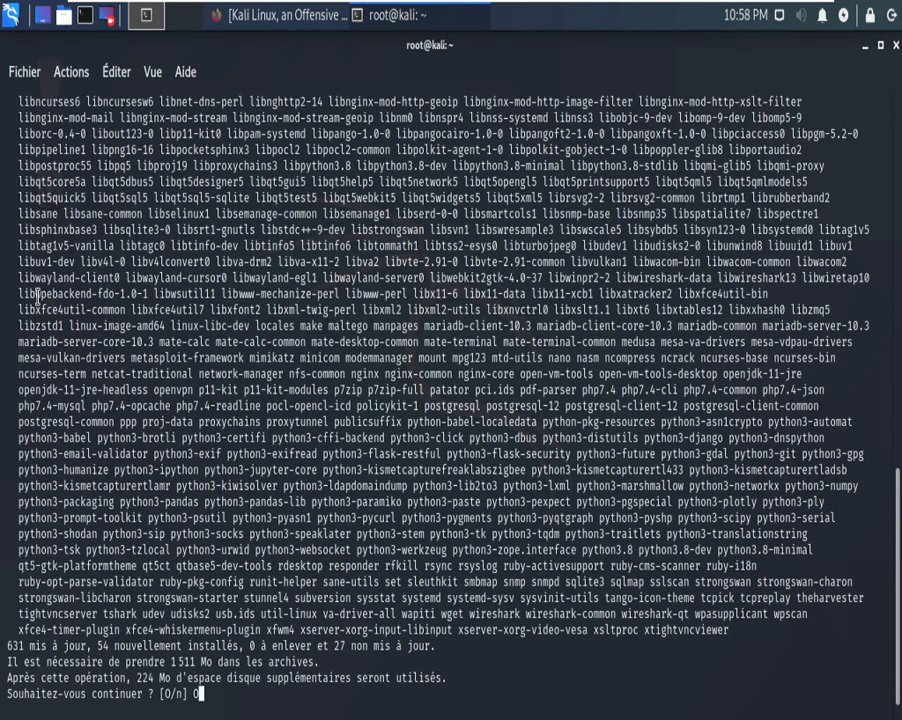
{"action": "key", "text": "Return"}
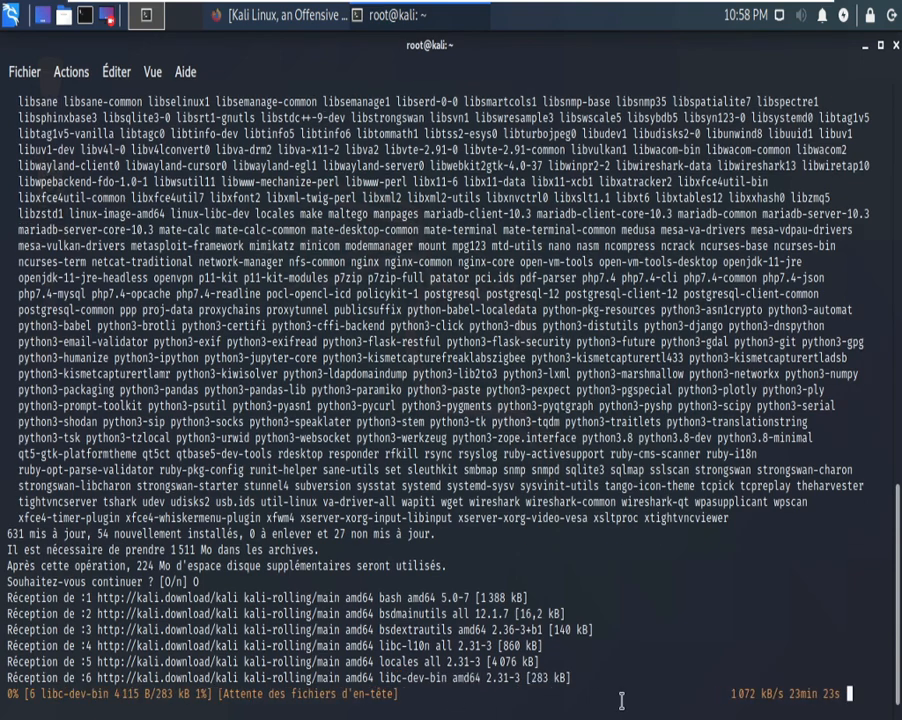
{"action": "left_click_drag", "start_coordinate": [571, 667], "coordinate": [502, 640]}
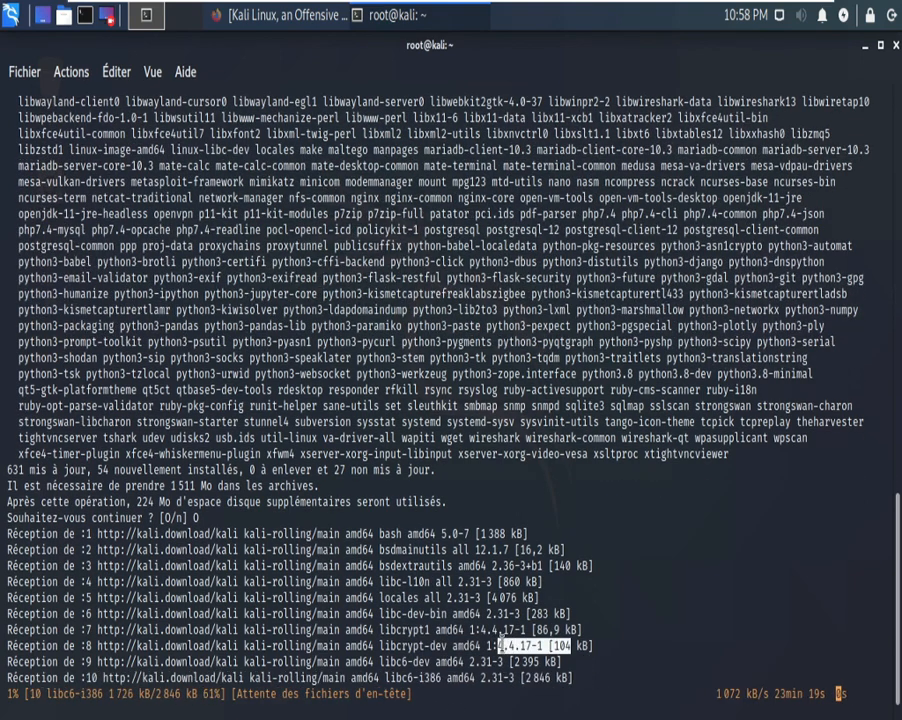